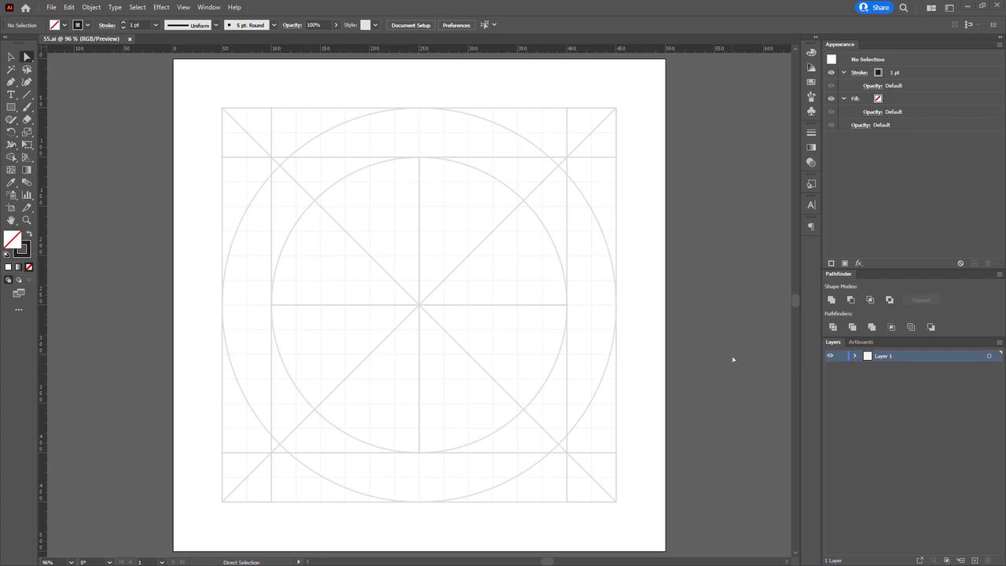
# Draw a 50 by 100 px rectangle from the grid's center point.
pyautogui.moveTo(400, 338)
pyautogui.mouseDown()
pyautogui.moveTo(388, 253)
pyautogui.moveTo(349, 236)
pyautogui.mouseUp()
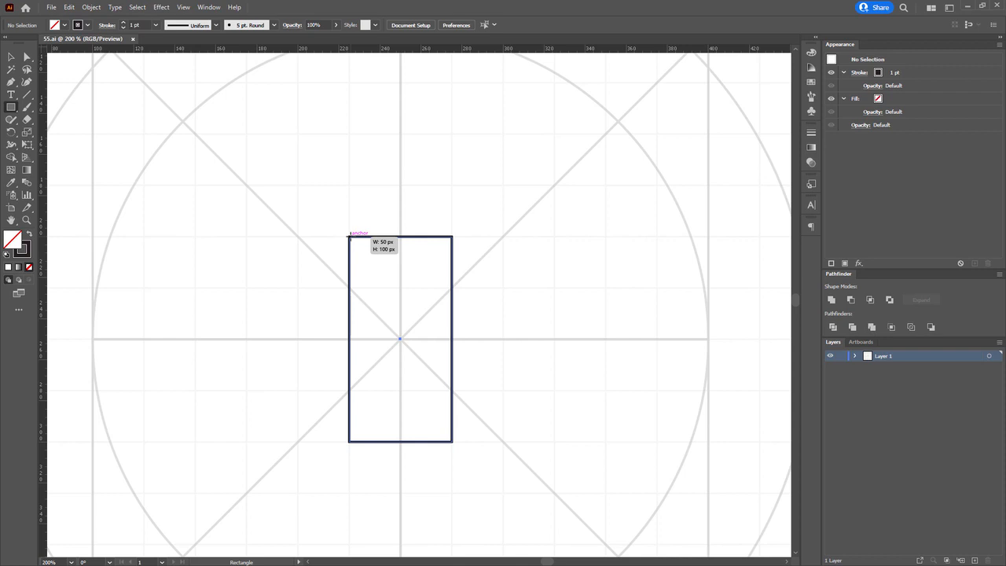
pyautogui.press('a')
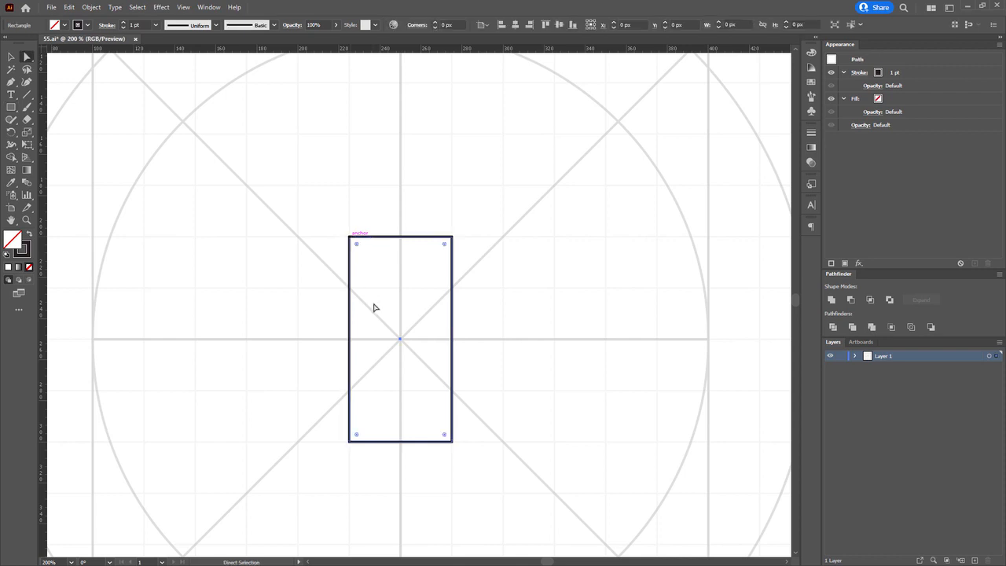
pyautogui.moveTo(358, 339); pyautogui.dragTo(305, 291)
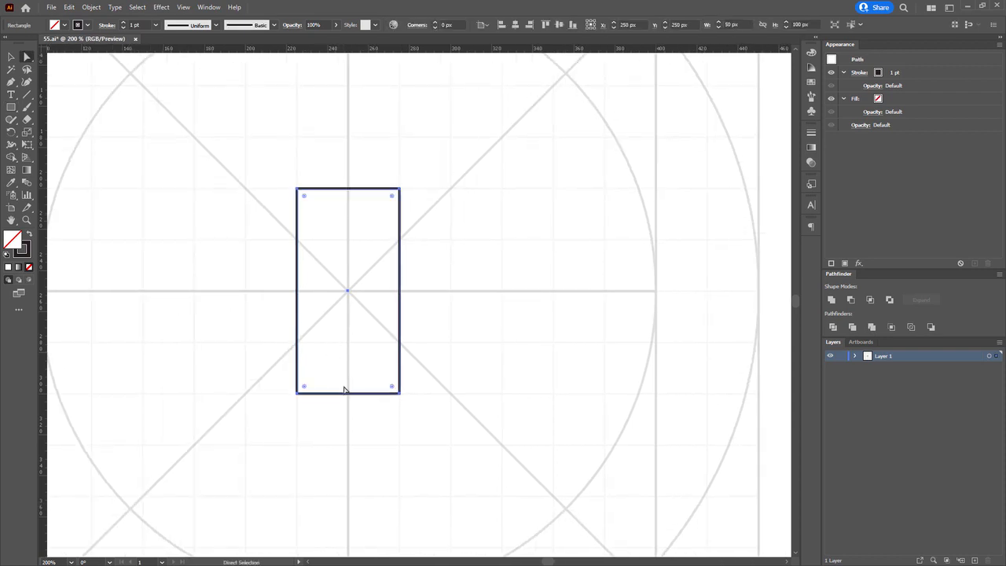
# Set the rectangle's stroke weight to 9 pt.
pyautogui.scroll(1, 345, 390)
pyautogui.moveTo(350, 371); pyautogui.dragTo(358, 415)
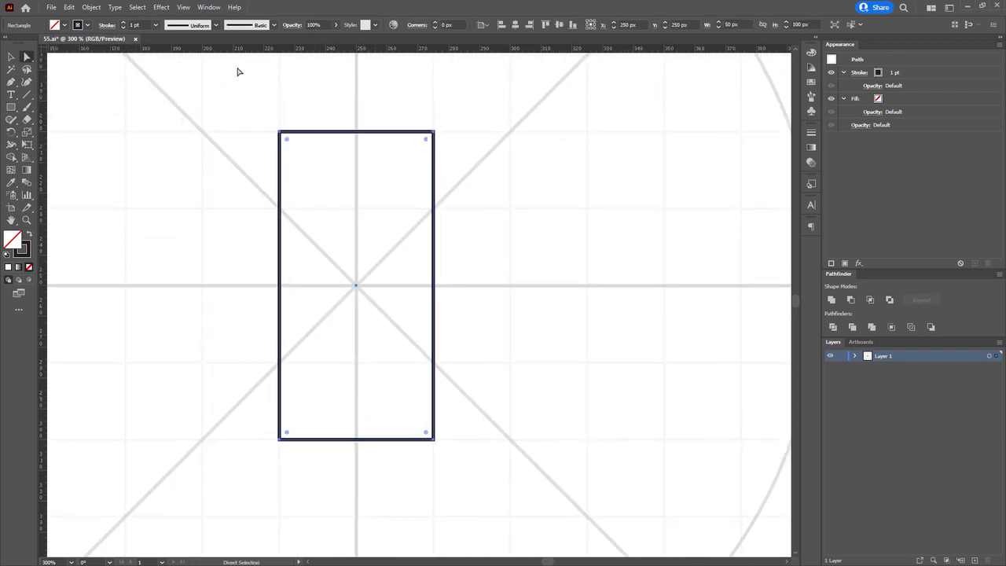
pyautogui.click(138, 24)
pyautogui.write('9')
pyautogui.press('Return')
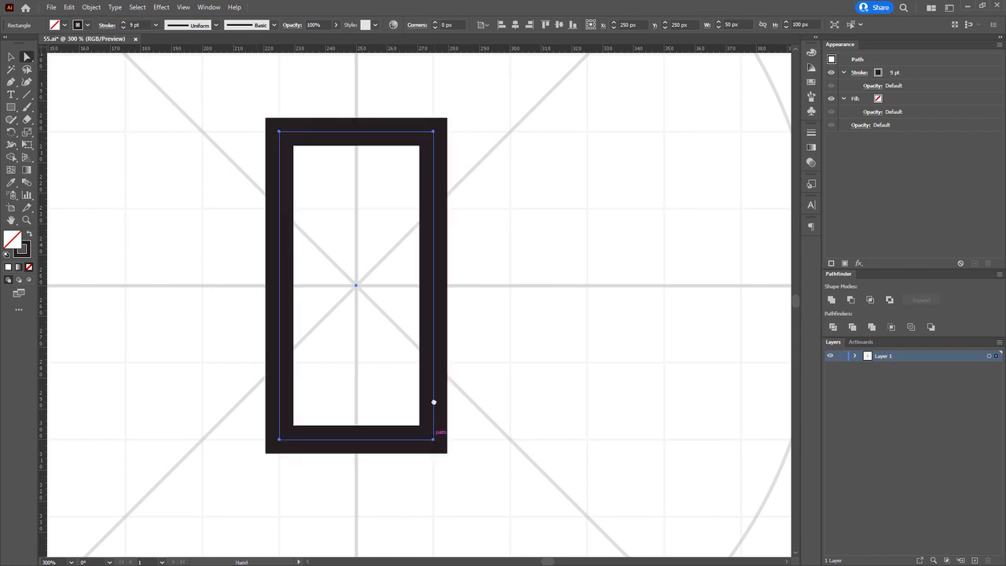
# Enlarge the rectangle symmetrically about its center to 100 by 150 px, aligned to the grid lines.
pyautogui.scroll(-1, 433, 440)
pyautogui.moveTo(435, 374); pyautogui.dragTo(436, 449)
pyautogui.moveTo(435, 218); pyautogui.dragTo(513, 218)
pyautogui.scroll(-2, 480, 218)
pyautogui.moveTo(431, 194); pyautogui.dragTo(372, 251)
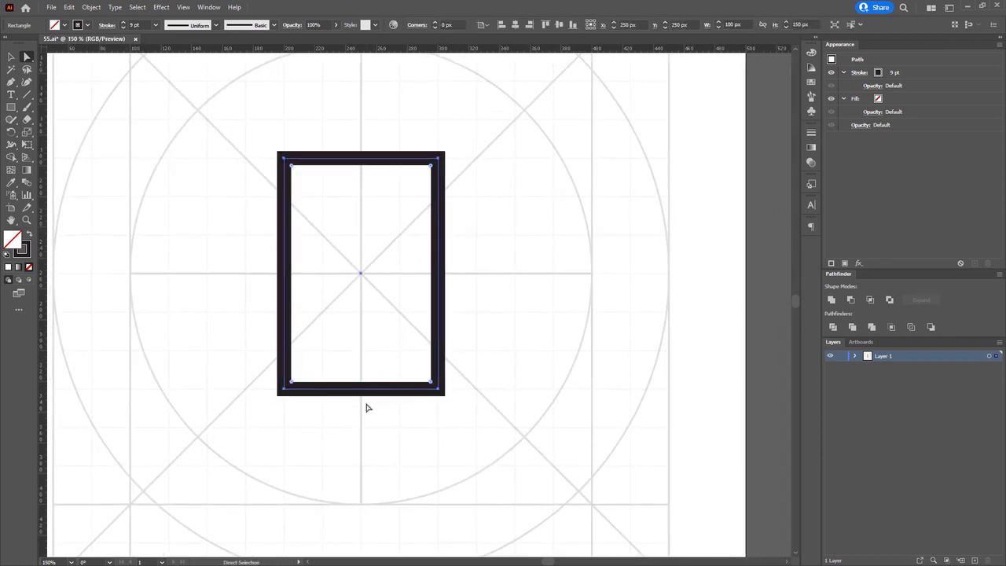
# Add an anchor point at the middle of the rectangle's bottom edge, on the vertical center line.
pyautogui.press('p')
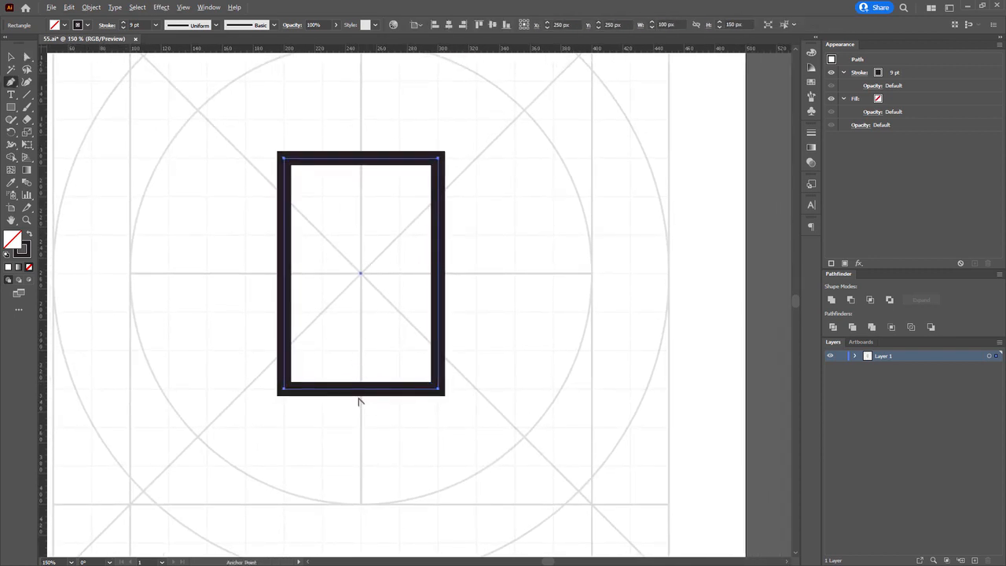
pyautogui.scroll(3, 358, 401)
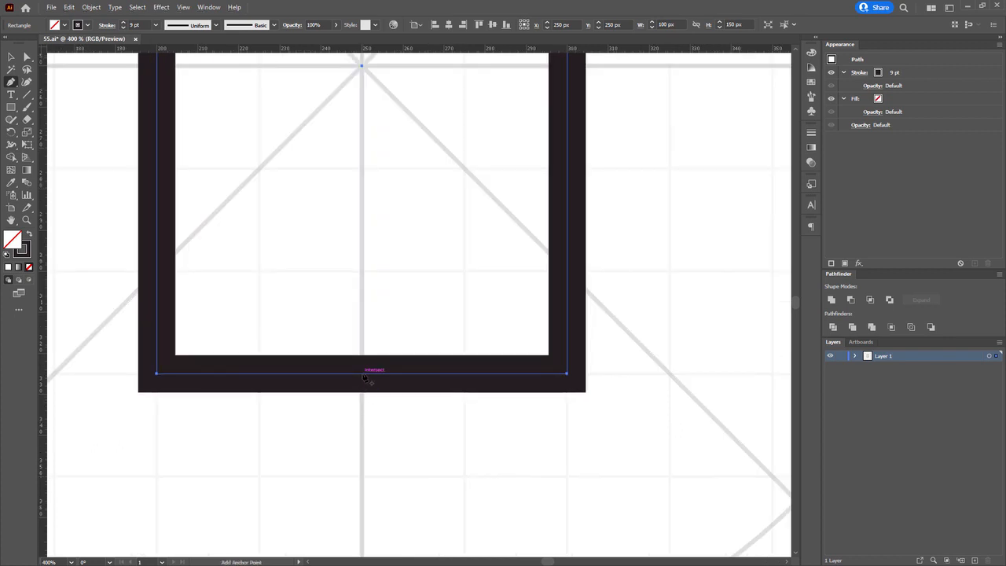
pyautogui.click(363, 375)
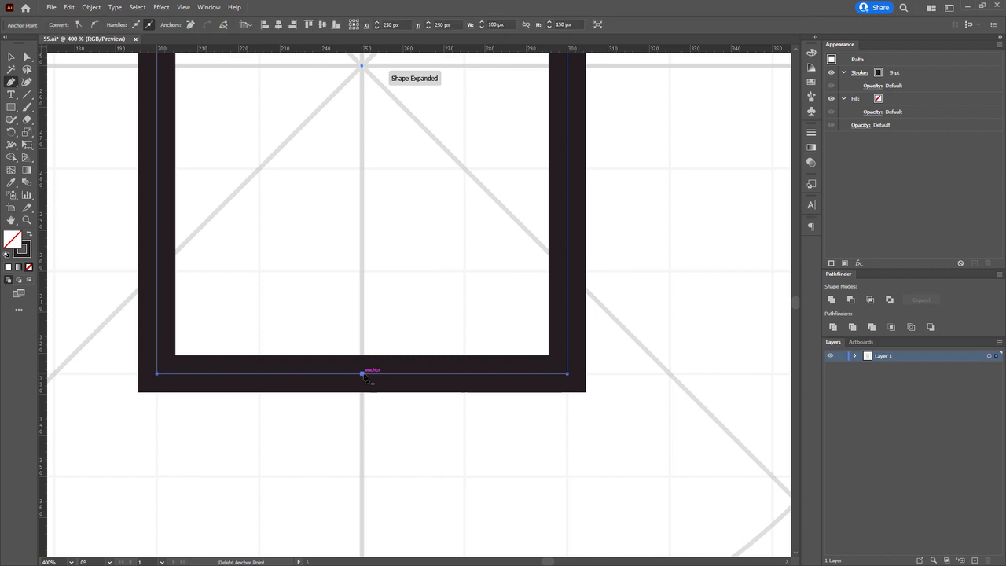
pyautogui.press('a')
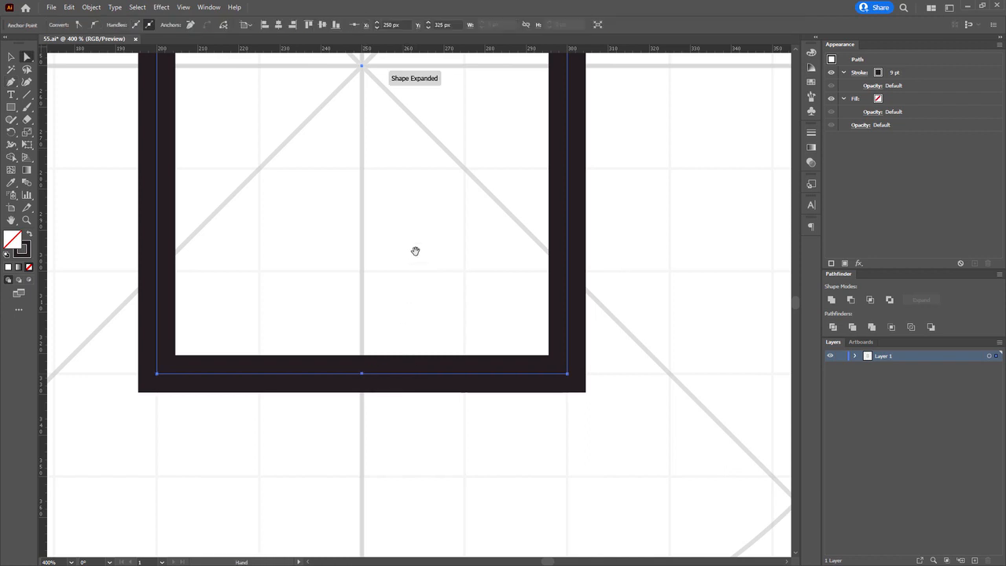
# Lower the path's opacity to 50% and add top-edge anchor points near the middle and at about x 275 and 225 px.
pyautogui.scroll(10, 415, 249)
pyautogui.press('p')
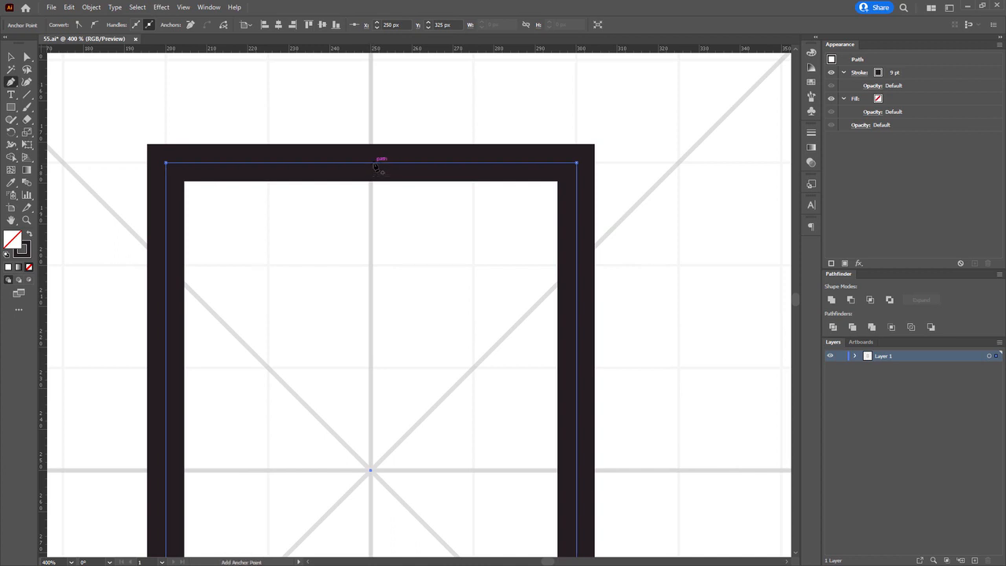
pyautogui.scroll(3, 393, 161)
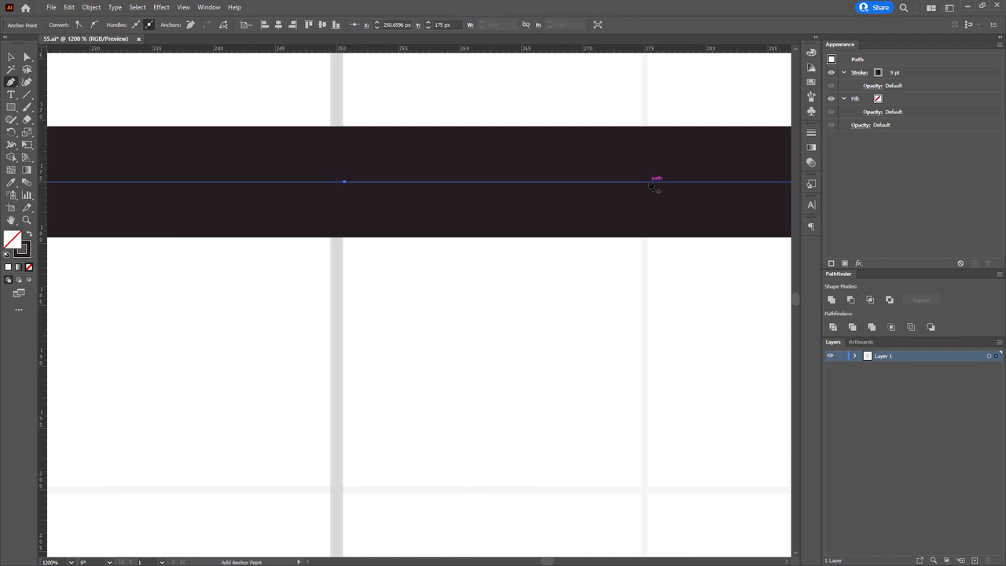
pyautogui.press('5')
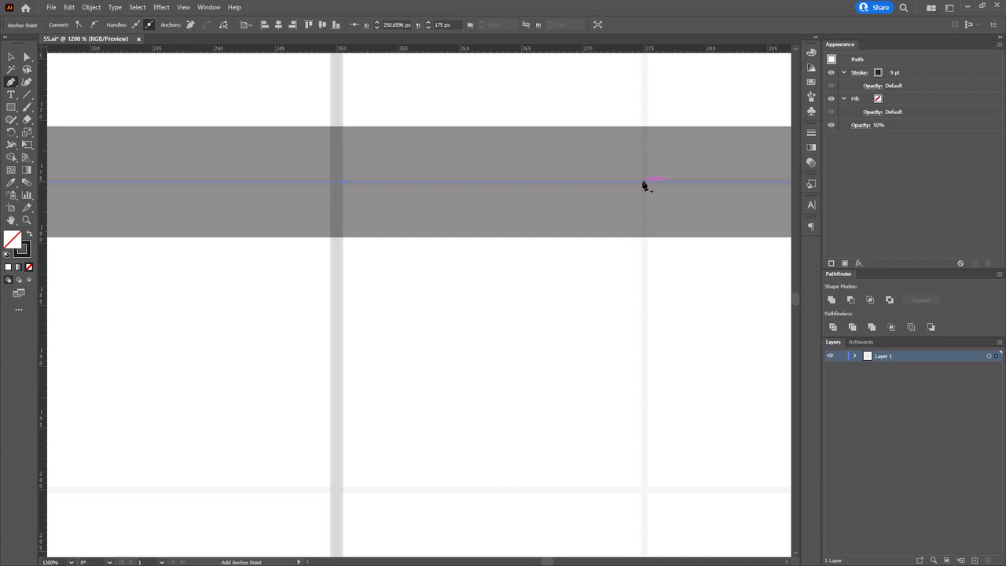
pyautogui.click(643, 182)
pyautogui.moveTo(359, 213); pyautogui.dragTo(877, 228)
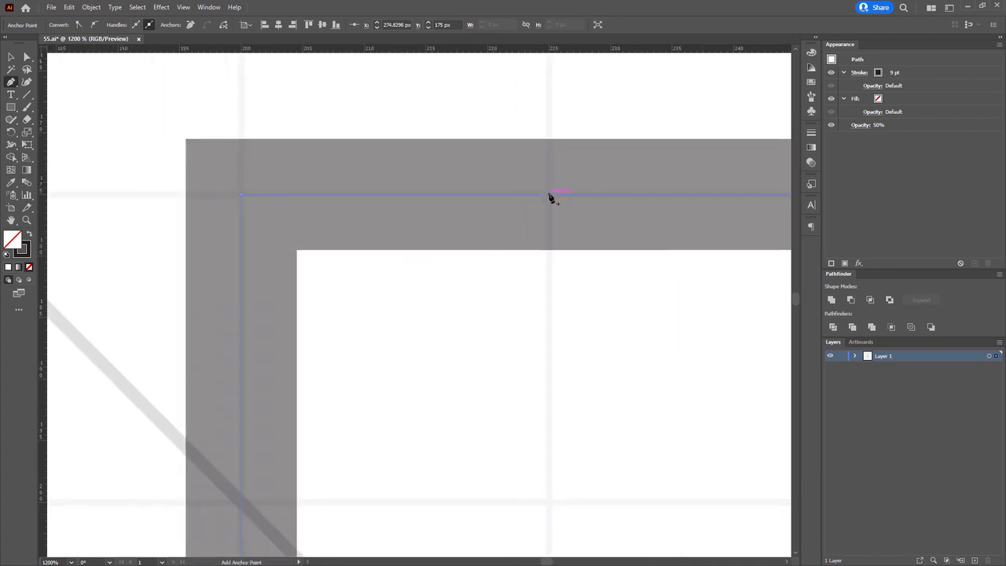
pyautogui.keyDown('ctrl'); pyautogui.click(548, 195); pyautogui.keyUp('ctrl')
# Delete the middle part of the top edge between the two outer added anchors and restore the path's opacity to 100%.
pyautogui.scroll(-3, 550, 196)
pyautogui.press('a')
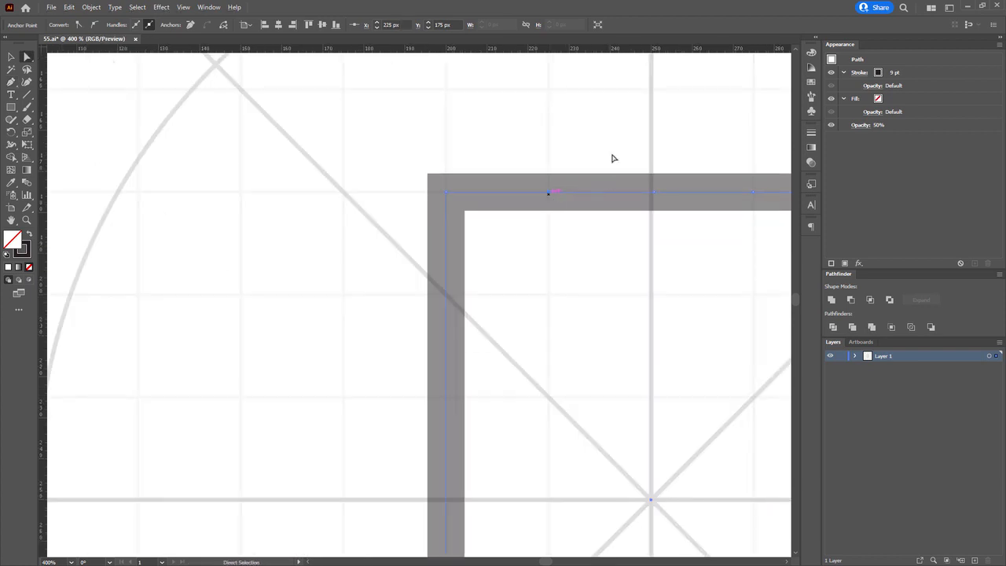
pyautogui.moveTo(676, 233); pyautogui.dragTo(474, 146)
pyautogui.press('Delete')
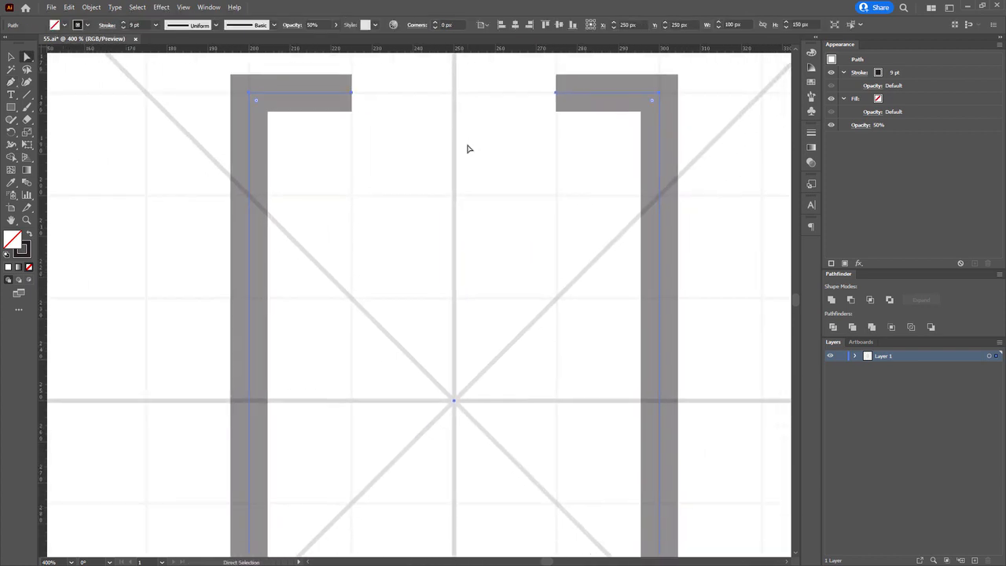
pyautogui.press('0')
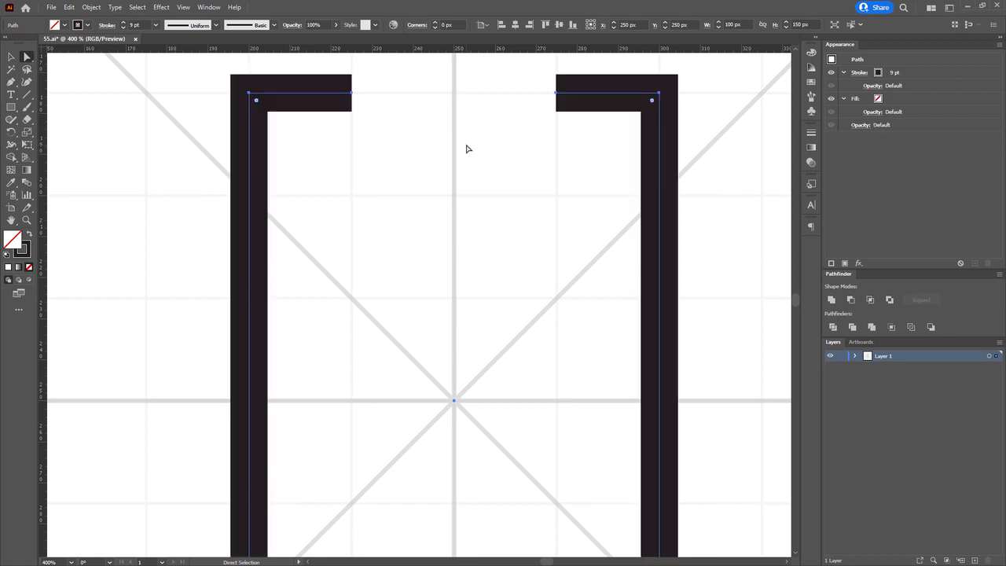
pyautogui.moveTo(487, 231); pyautogui.dragTo(438, 190)
pyautogui.scroll(-2, 477, 209)
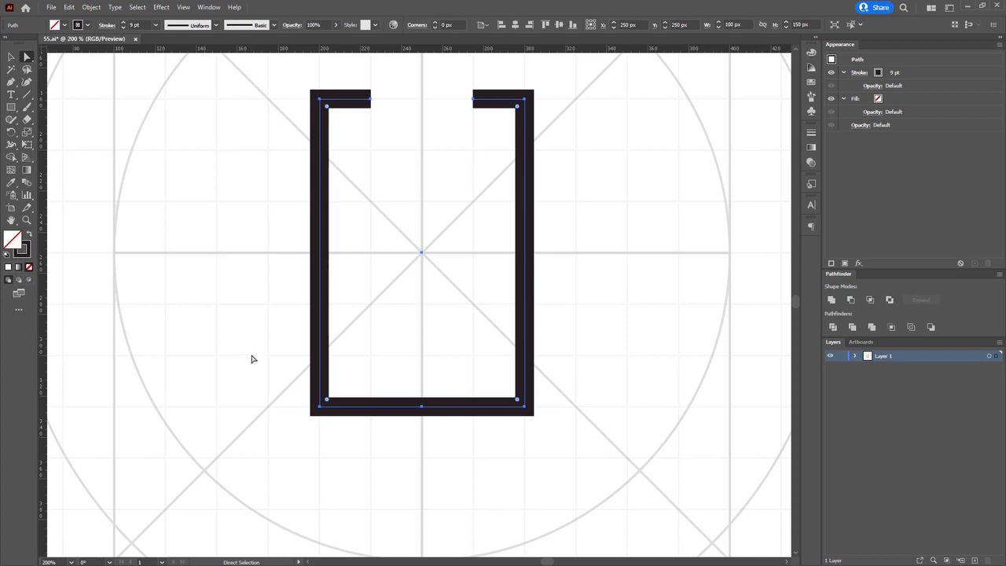
# Give the open path's stroke round caps and round corner joins.
pyautogui.moveTo(253, 358); pyautogui.dragTo(338, 437)
pyautogui.moveTo(367, 320); pyautogui.dragTo(417, 479)
pyautogui.moveTo(432, 299); pyautogui.dragTo(417, 331)
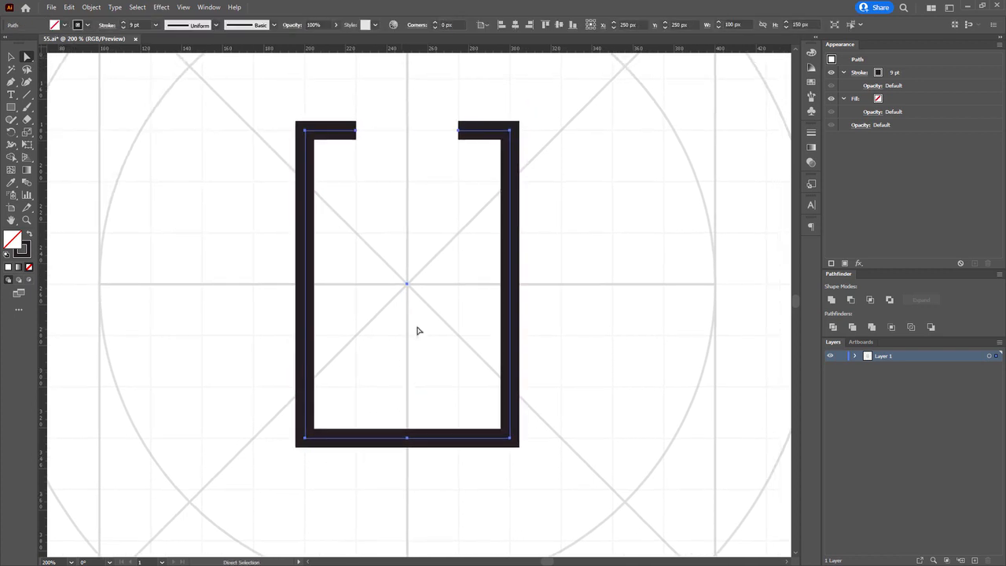
pyautogui.click(106, 25)
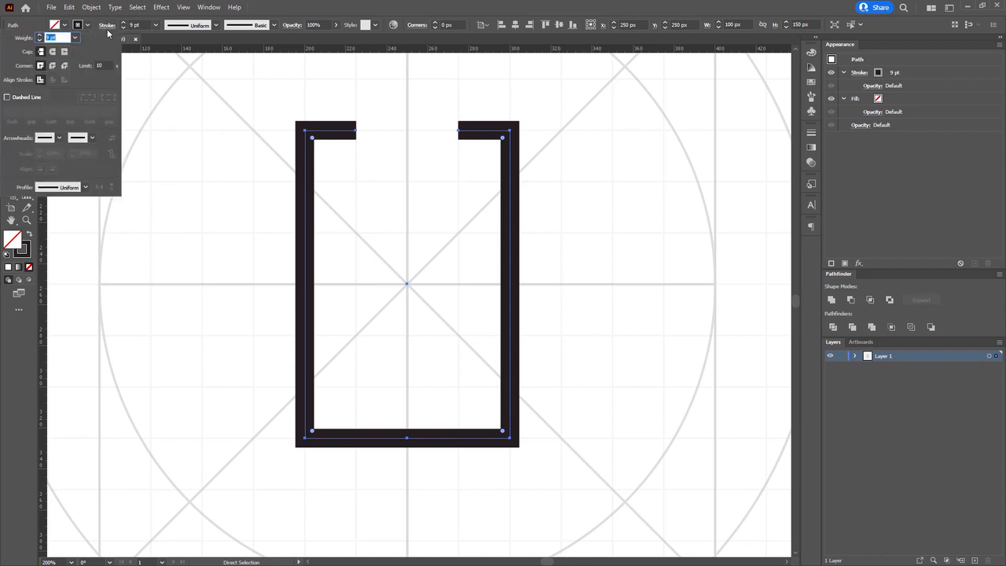
pyautogui.click(52, 52)
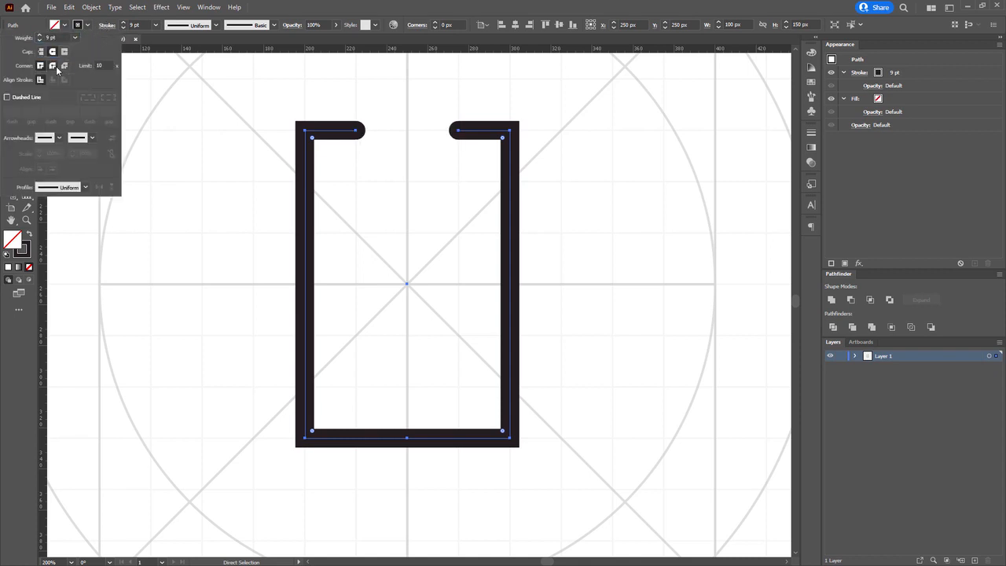
pyautogui.click(53, 66)
# Move the path's two bottom corner anchors up 50 px together, leaving the middle anchor as a downward point.
pyautogui.moveTo(256, 349); pyautogui.dragTo(350, 477)
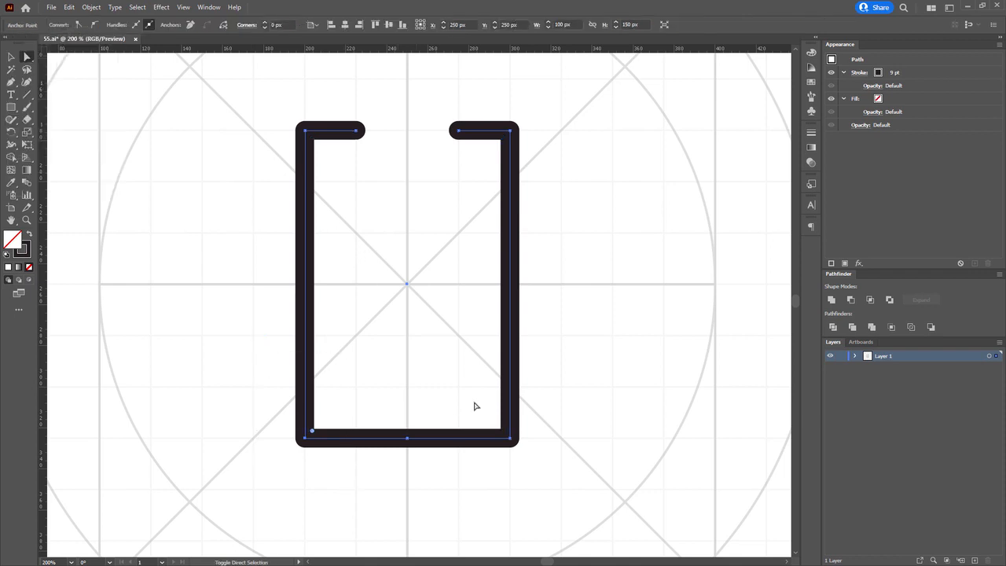
pyautogui.moveTo(473, 372); pyautogui.dragTo(527, 487)
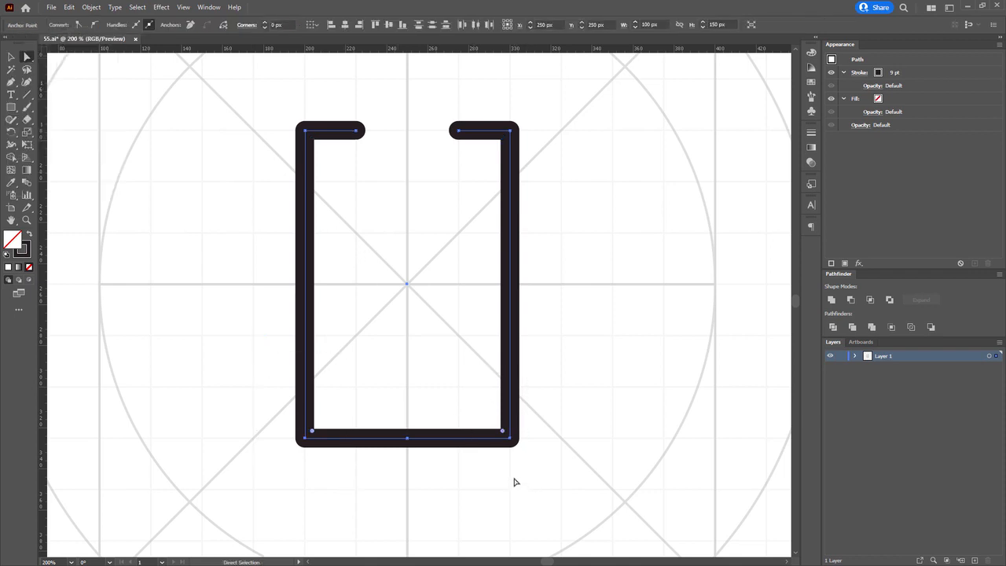
pyautogui.hotkey('shift', 'Up')
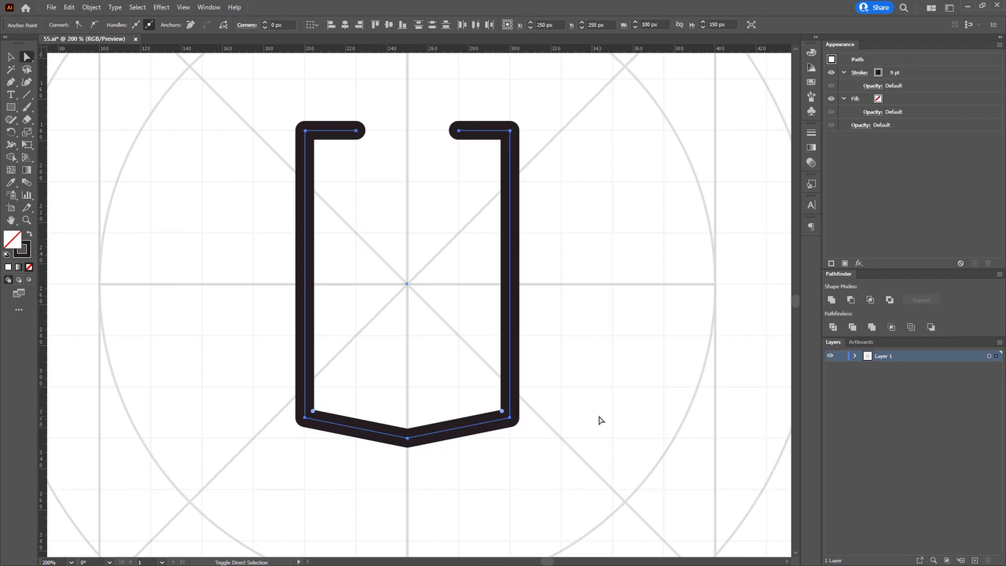
pyautogui.hotkey('shift', 'Up')
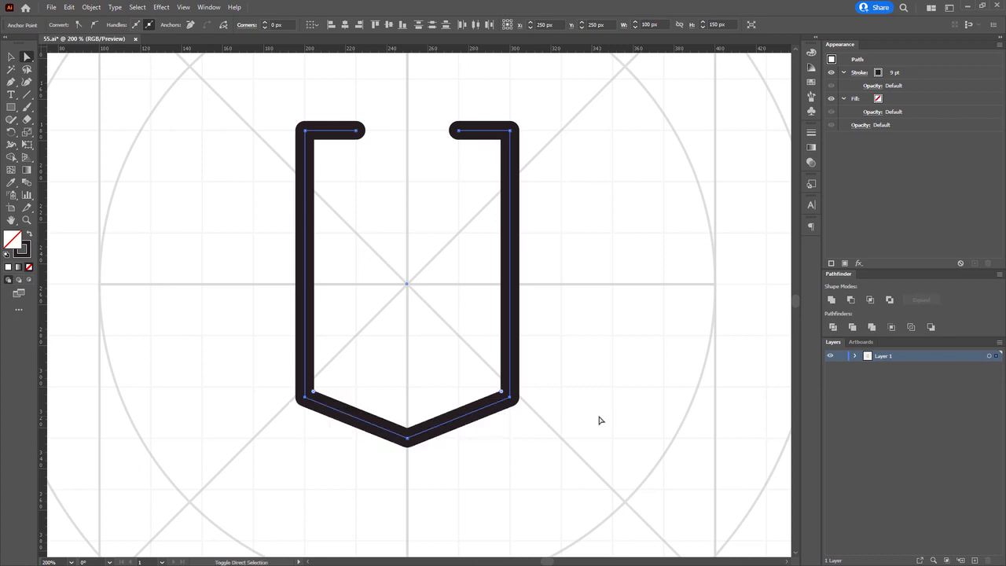
pyautogui.hotkey('shift', 'Up')
pyautogui.hotkey('shift', 'Up')
pyautogui.hotkey('shift', 'Up')
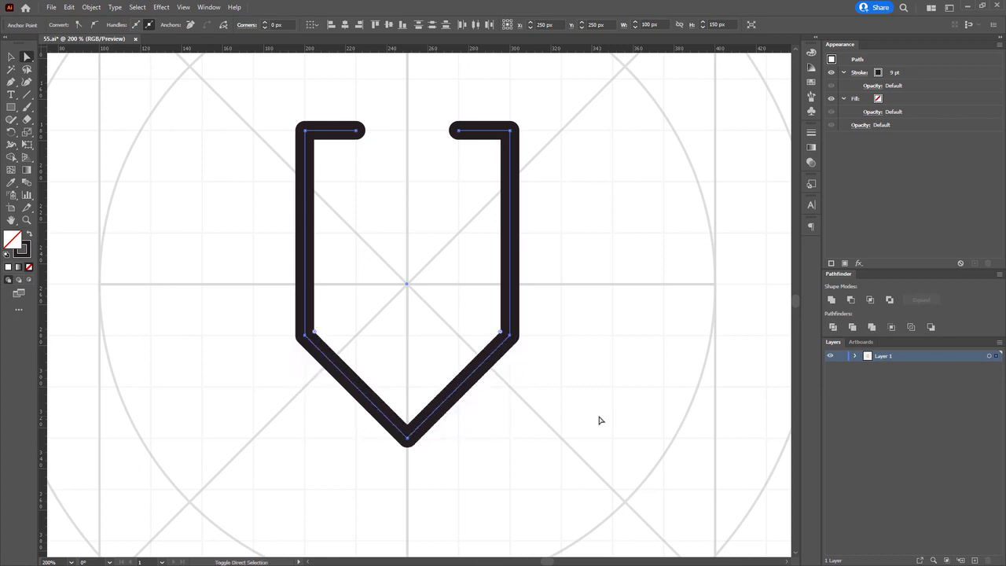
# Set the path's opacity to 50% and shift the upper-left segment 25 px left, placing its corner at x 175 px.
pyautogui.press('5')
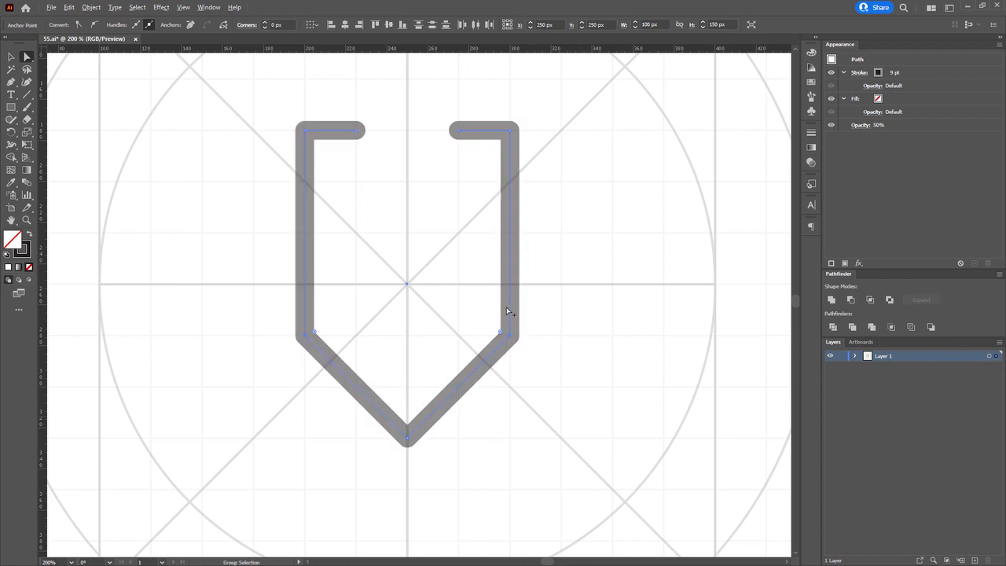
pyautogui.scroll(4, 506, 310)
pyautogui.scroll(-4, 505, 381)
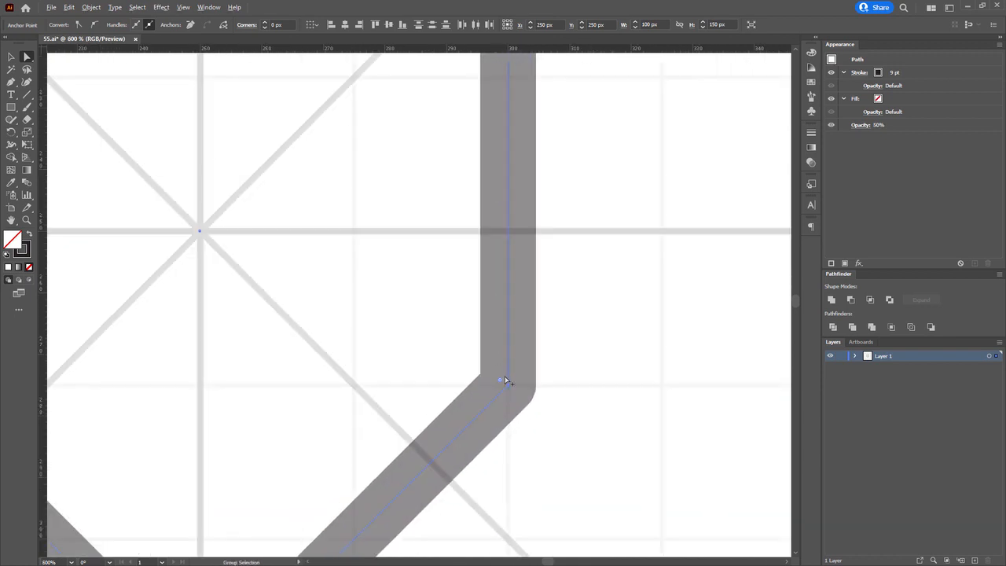
pyautogui.moveTo(338, 343); pyautogui.dragTo(357, 445)
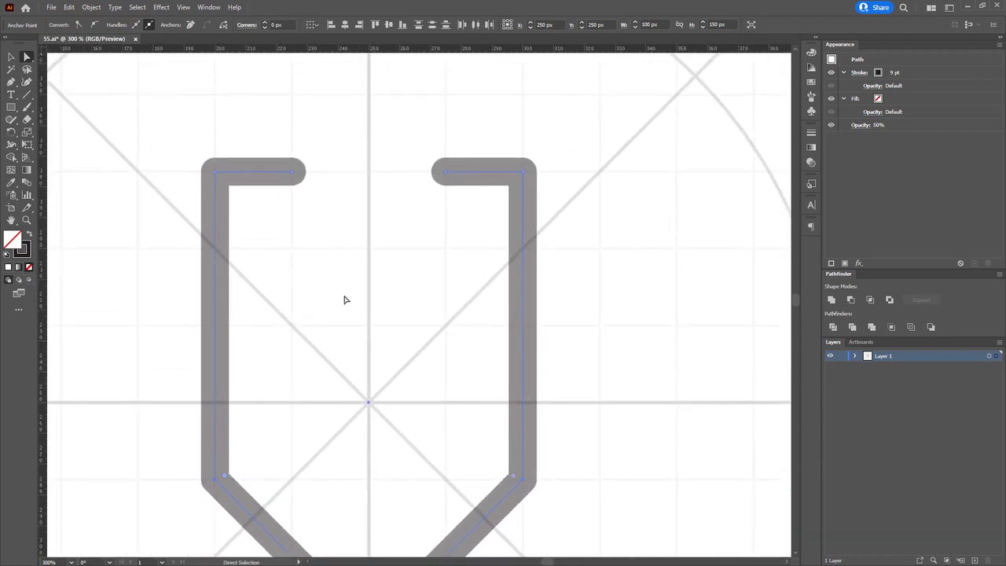
pyautogui.moveTo(170, 121); pyautogui.dragTo(378, 263)
pyautogui.hotkey('shift', 'Left')
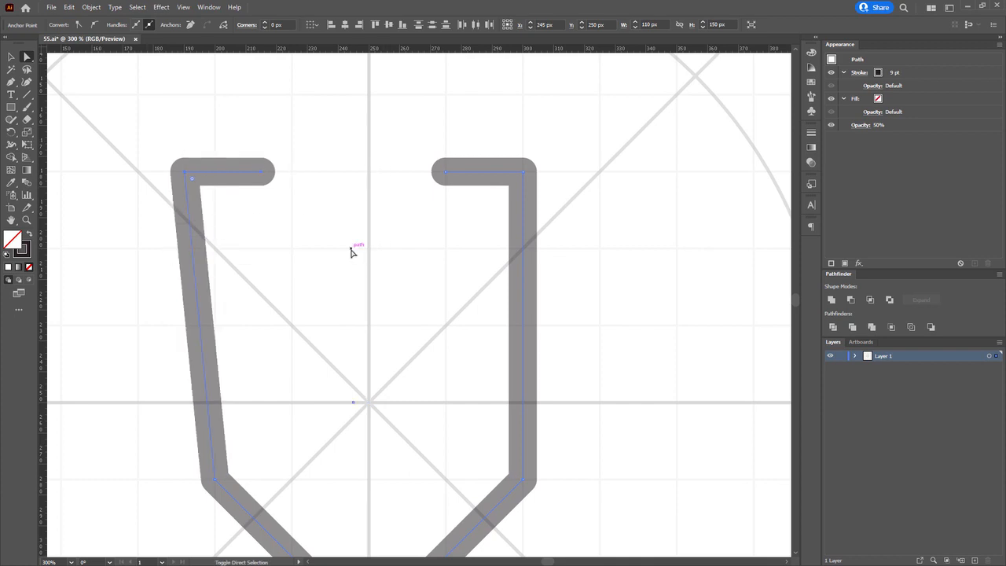
pyautogui.hotkey('shift', 'Left')
pyautogui.scroll(4, 119, 171)
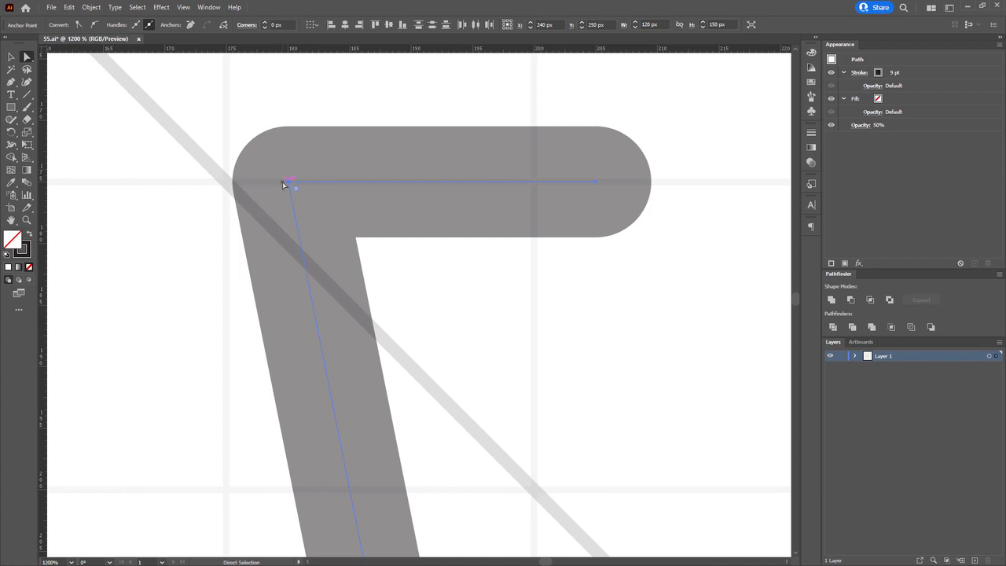
pyautogui.moveTo(278, 184); pyautogui.dragTo(225, 184)
pyautogui.scroll(-3, 225, 184)
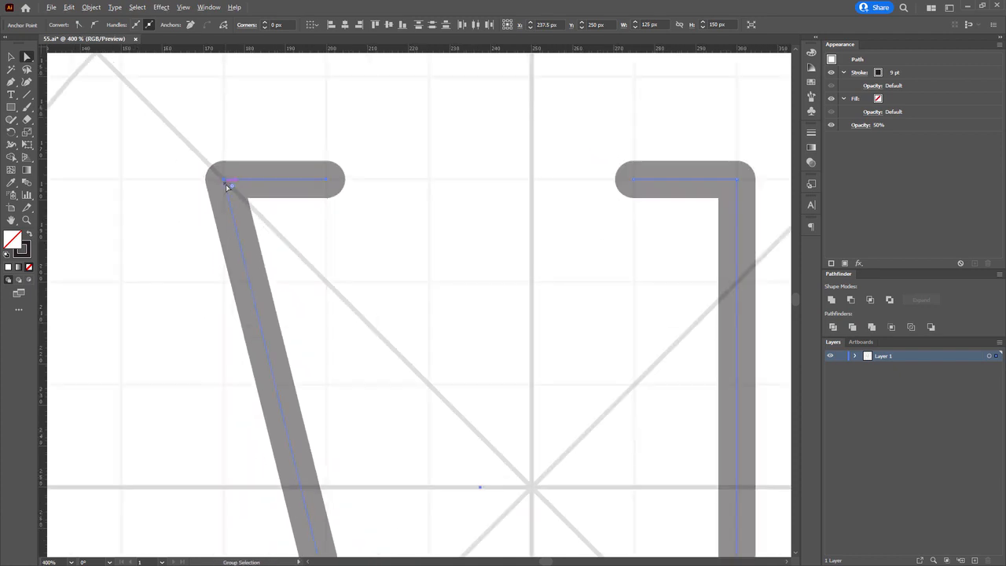
# Shift the upper-right segment 25 px right so its corner sits on the grid line at x 325 px.
pyautogui.scroll(-3, 339, 72)
pyautogui.hscroll(4, 338, 71)
pyautogui.scroll(3, 351, 105)
pyautogui.moveTo(331, 72); pyautogui.dragTo(555, 218)
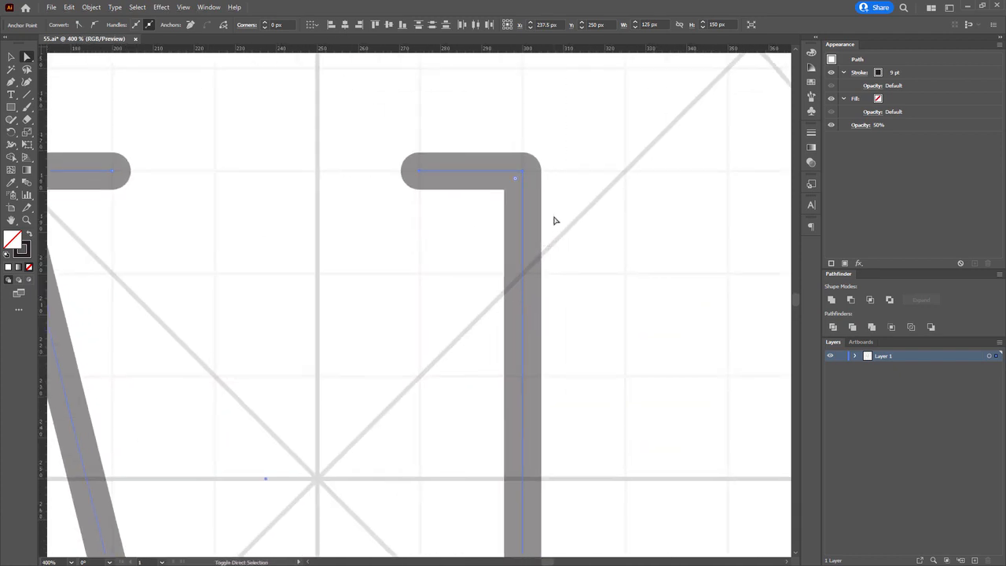
pyautogui.hotkey('shift', 'Right')
pyautogui.hotkey('shift', 'Right')
pyautogui.scroll(3, 648, 161)
pyautogui.scroll(2, 648, 161)
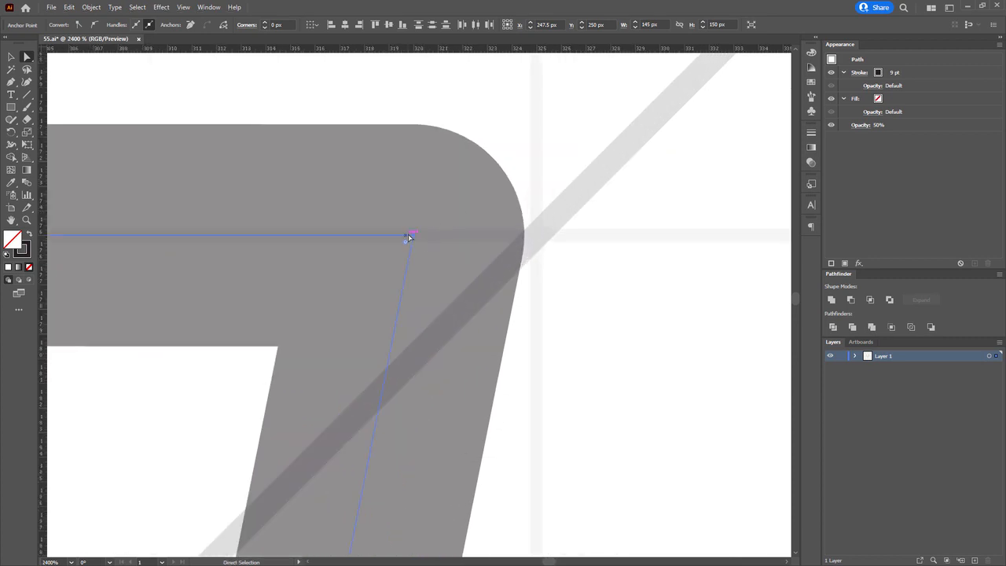
pyautogui.moveTo(408, 237); pyautogui.dragTo(536, 235)
pyautogui.scroll(-8, 536, 235)
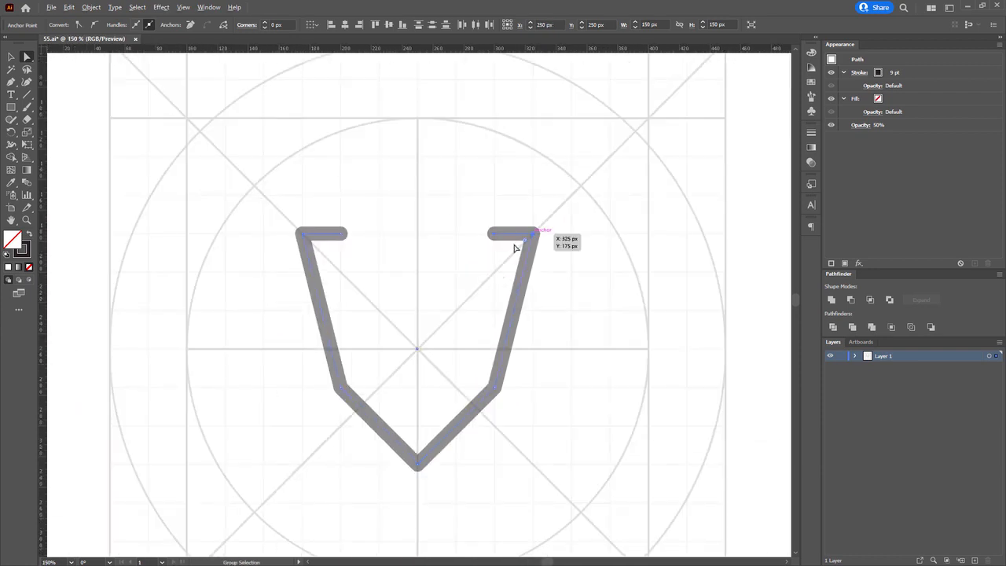
# Move the path's lower-left side corner 10 px left to x 190 px and its lower-right corner 10 px right to x 310 px.
pyautogui.moveTo(371, 357); pyautogui.dragTo(365, 327)
pyautogui.moveTo(261, 330); pyautogui.dragTo(352, 377)
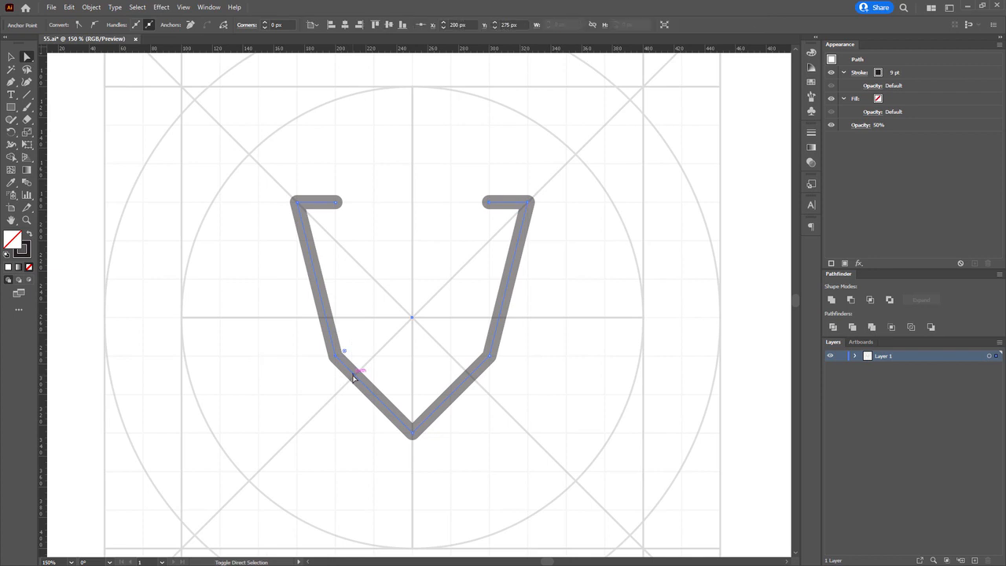
pyautogui.hotkey('shift', 'Left')
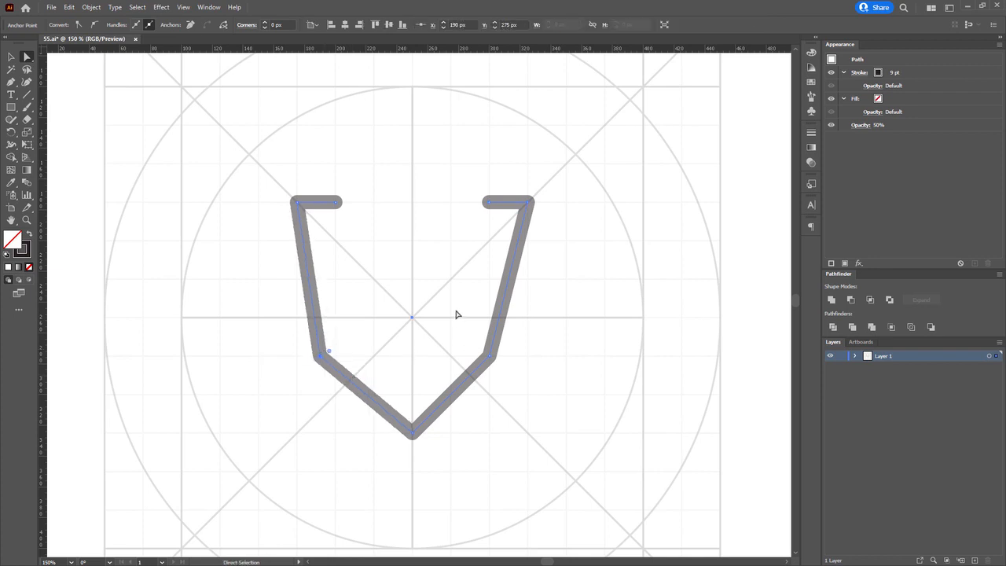
pyautogui.moveTo(456, 314); pyautogui.dragTo(532, 399)
pyautogui.hotkey('shift', 'Right')
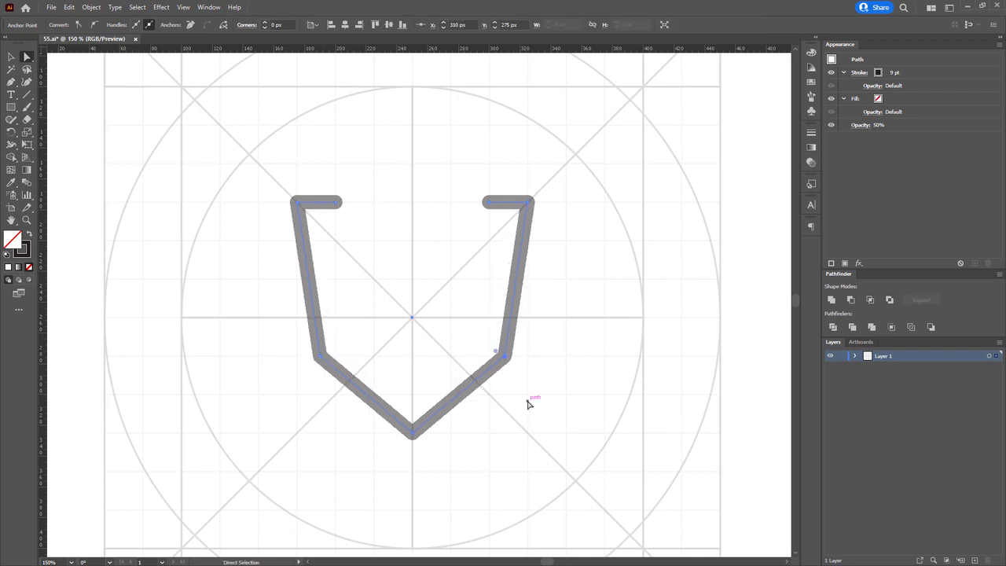
# Move the path's three bottom anchors straight down about 26 px together, placing the tip at about y 351 px.
pyautogui.moveTo(505, 388); pyautogui.dragTo(476, 287)
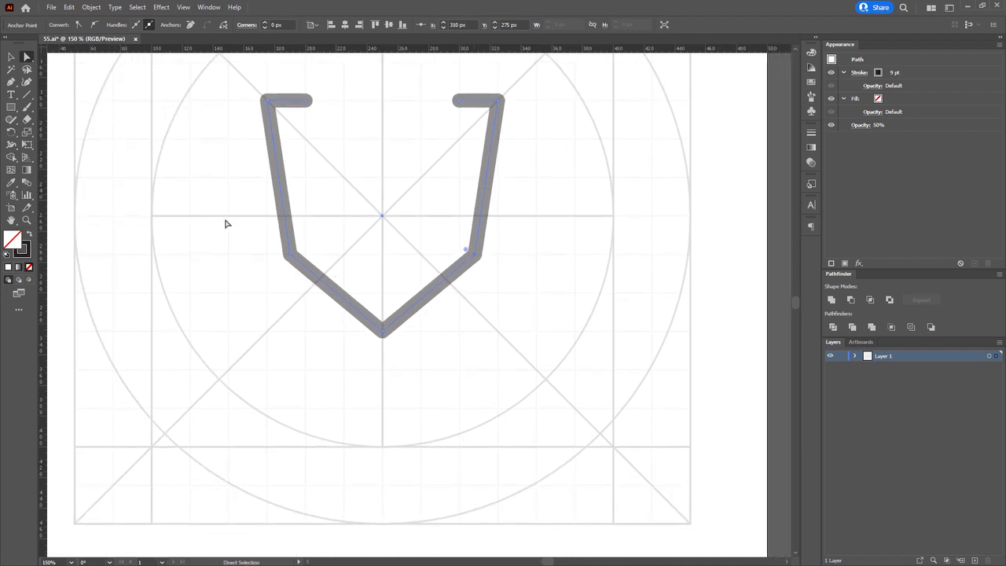
pyautogui.moveTo(226, 220); pyautogui.dragTo(527, 377)
pyautogui.scroll(4, 369, 354)
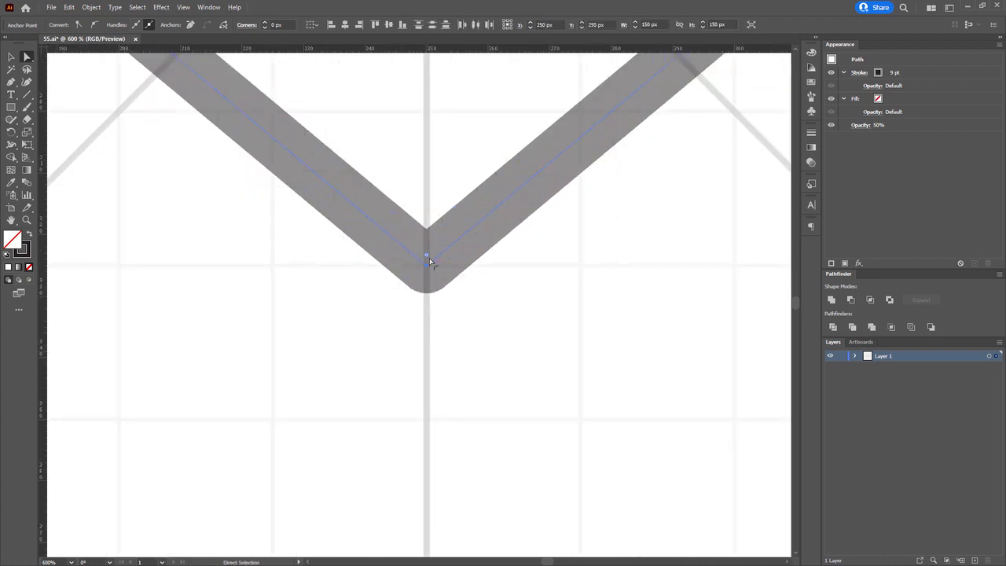
pyautogui.moveTo(427, 269); pyautogui.dragTo(428, 423)
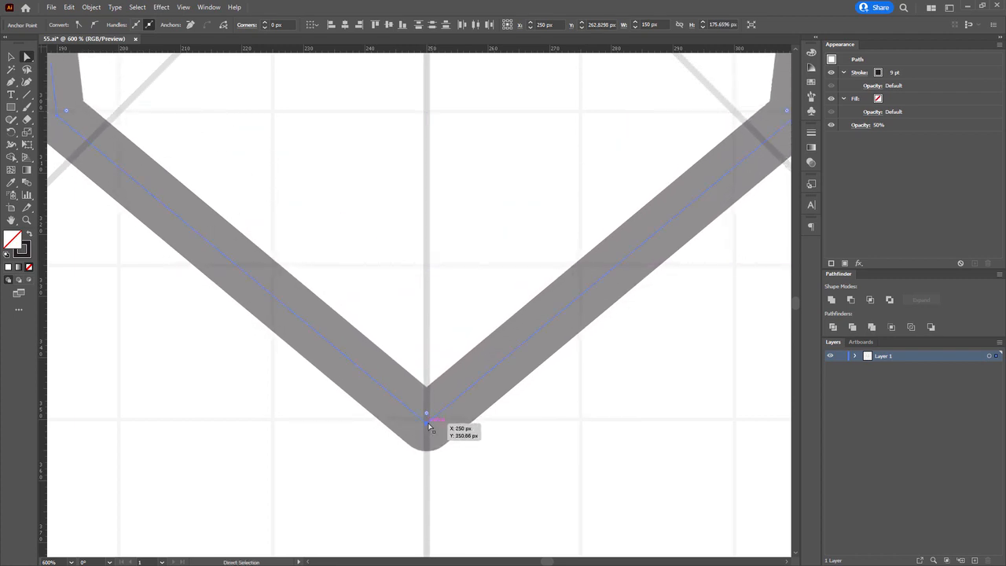
pyautogui.scroll(-3, 427, 422)
pyautogui.moveTo(400, 302); pyautogui.dragTo(390, 352)
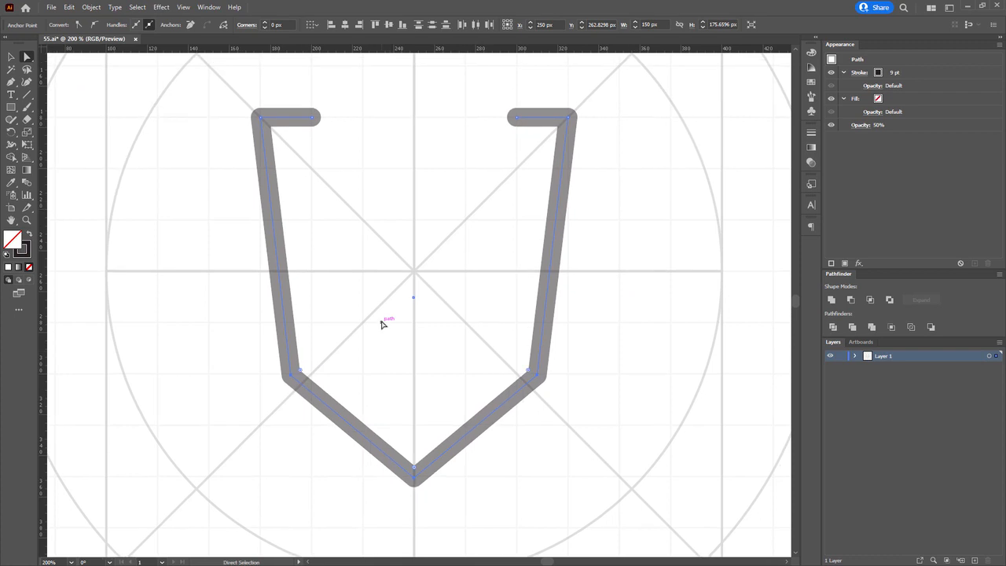
pyautogui.click(383, 321)
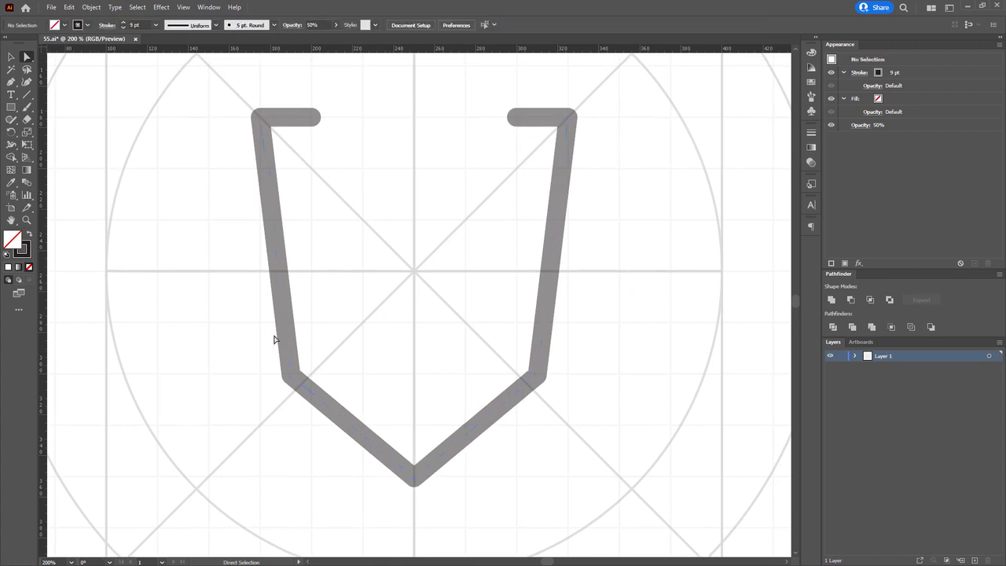
# Try to move the path's two lower side corners 10 px inward onto the grid diagonals at x 200 px and x 300 px.
pyautogui.scroll(3, 274, 340)
pyautogui.moveTo(236, 341); pyautogui.dragTo(370, 397)
pyautogui.moveTo(746, 385); pyautogui.dragTo(352, 330)
pyautogui.moveTo(717, 377); pyautogui.dragTo(471, 332)
pyautogui.moveTo(406, 292); pyautogui.dragTo(353, 291)
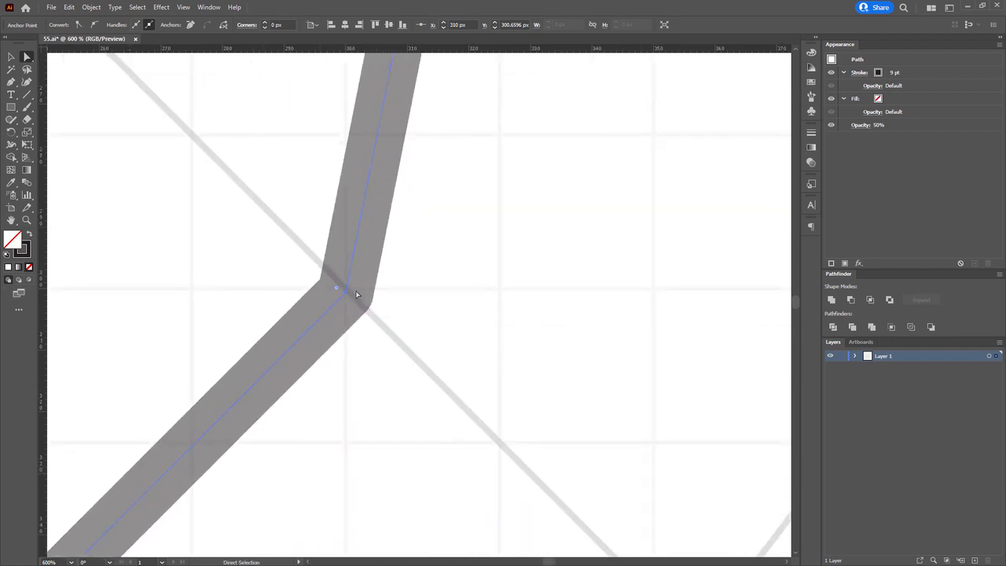
pyautogui.scroll(-5, 433, 245)
pyautogui.moveTo(471, 340); pyautogui.dragTo(490, 371)
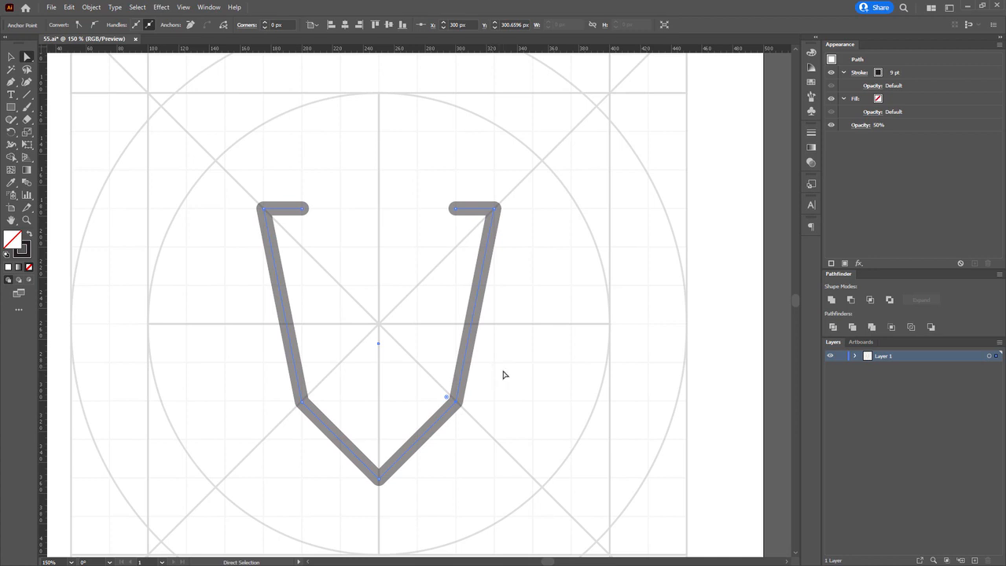
pyautogui.hotkey('ctrl', 'z')
pyautogui.hotkey('ctrl', 'z')
# Round the path's two upper and two lower side corners, leaving the bottom tip sharp, and restore its opacity to 100%.
pyautogui.moveTo(196, 355); pyautogui.dragTo(510, 407)
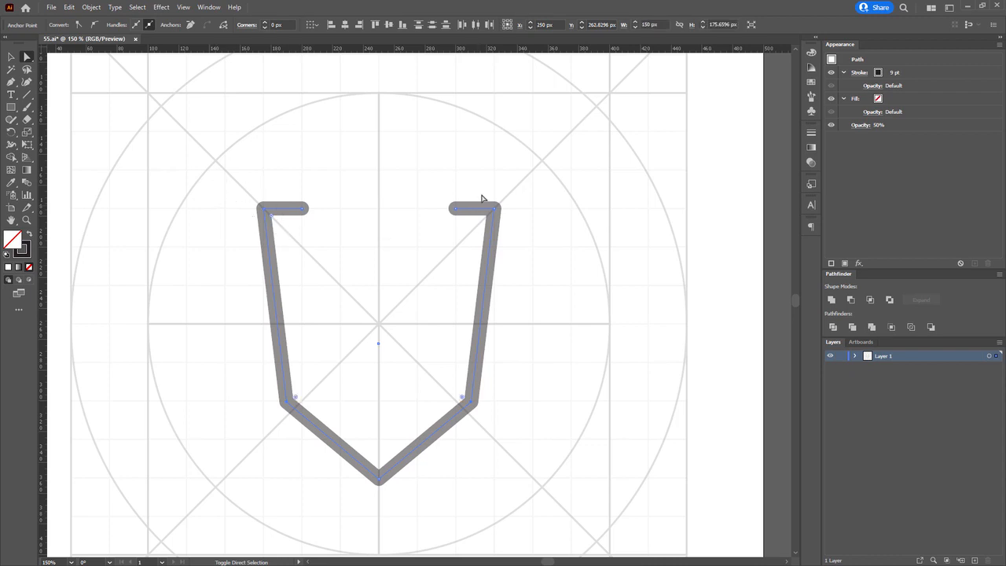
pyautogui.moveTo(516, 242); pyautogui.dragTo(418, 265)
pyautogui.click(398, 294)
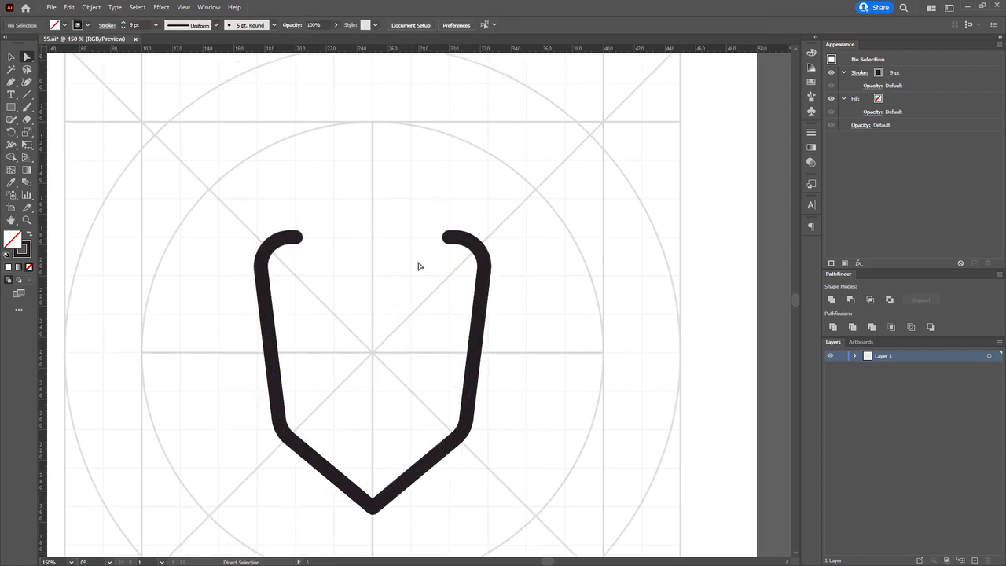
# Draw a vertical line about 20 px long centered on the path's right open end.
pyautogui.scroll(5, 433, 240)
pyautogui.moveTo(464, 238); pyautogui.dragTo(411, 233)
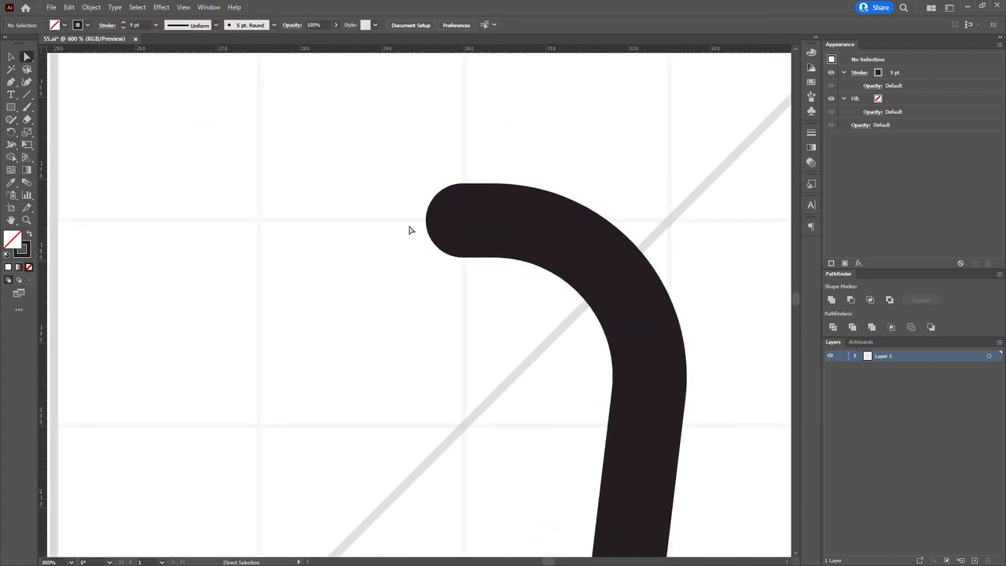
pyautogui.click(27, 94)
pyautogui.moveTo(467, 138); pyautogui.dragTo(404, 263)
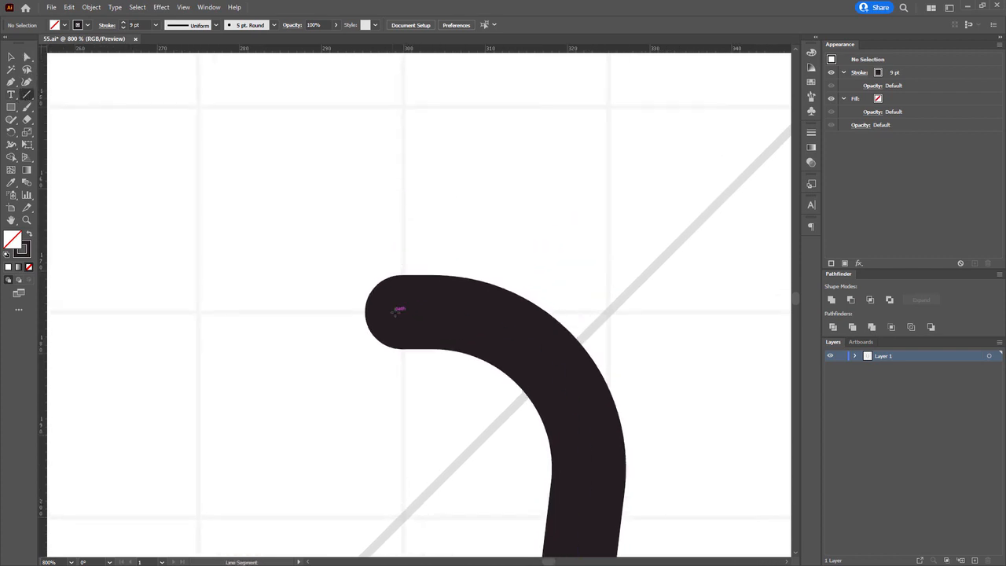
pyautogui.moveTo(401, 312)
pyautogui.mouseDown()
pyautogui.moveTo(400, 209)
pyautogui.moveTo(401, 228)
pyautogui.mouseUp()
pyautogui.scroll(-2, 408, 232)
pyautogui.moveTo(413, 234); pyautogui.dragTo(629, 244)
# Shorten the vertical line by moving its top anchor 3 px down and its bottom anchor 3 px up.
pyautogui.press('a')
pyautogui.scroll(3, 628, 248)
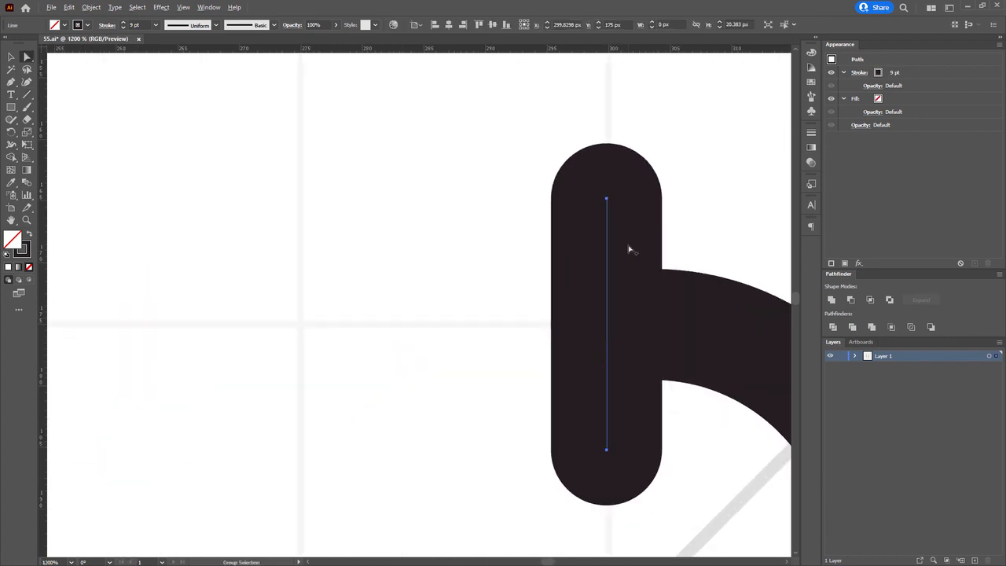
pyautogui.moveTo(593, 189); pyautogui.dragTo(638, 219)
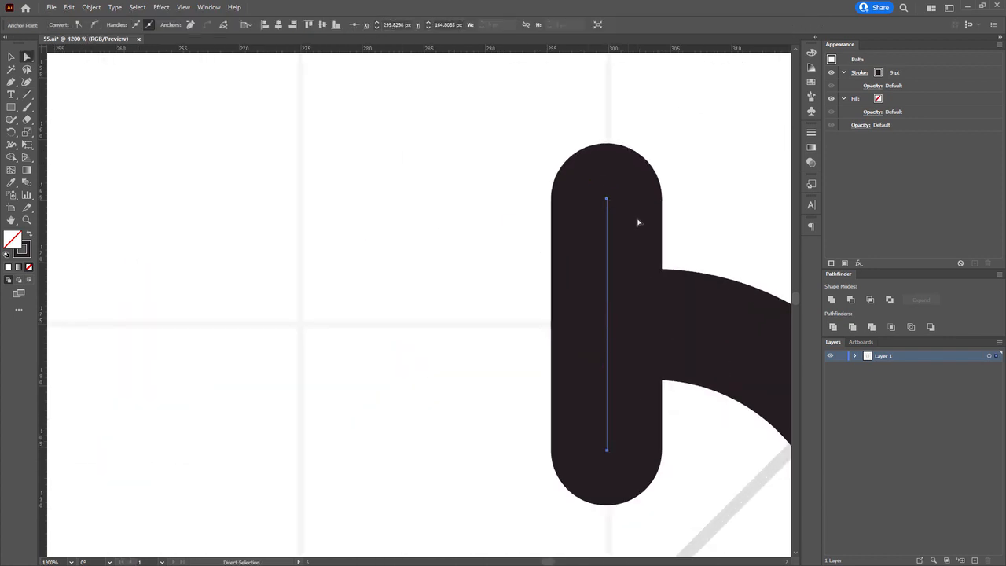
pyautogui.press('Down')
pyautogui.press('Down')
pyautogui.press('Down')
pyautogui.moveTo(680, 426); pyautogui.dragTo(516, 521)
pyautogui.press('Up')
pyautogui.press('Up')
pyautogui.press('Up')
pyautogui.click(528, 221)
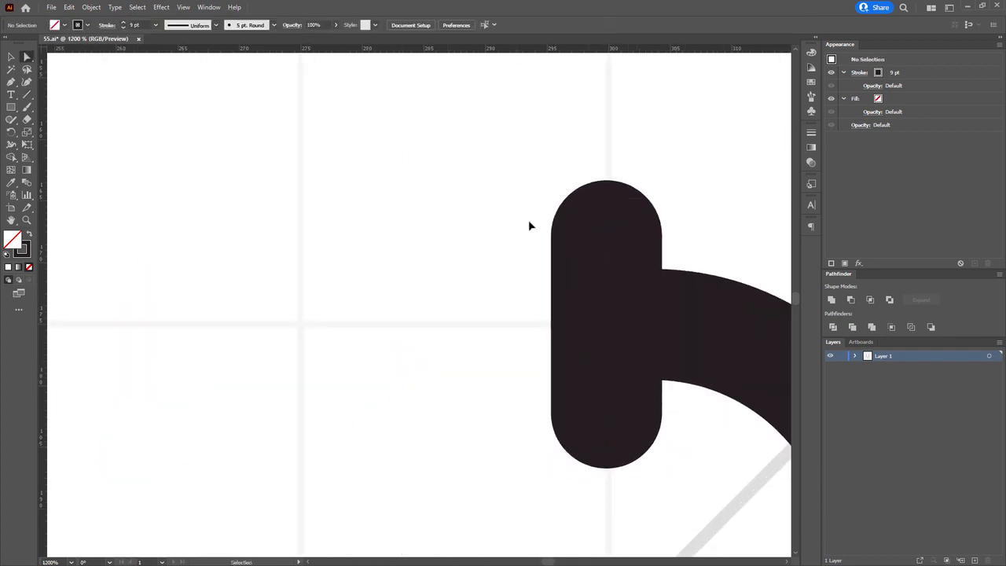
# Duplicate the short vertical line horizontally onto the path's left open end.
pyautogui.scroll(-2, 700, 259)
pyautogui.moveTo(454, 203); pyautogui.dragTo(728, 243)
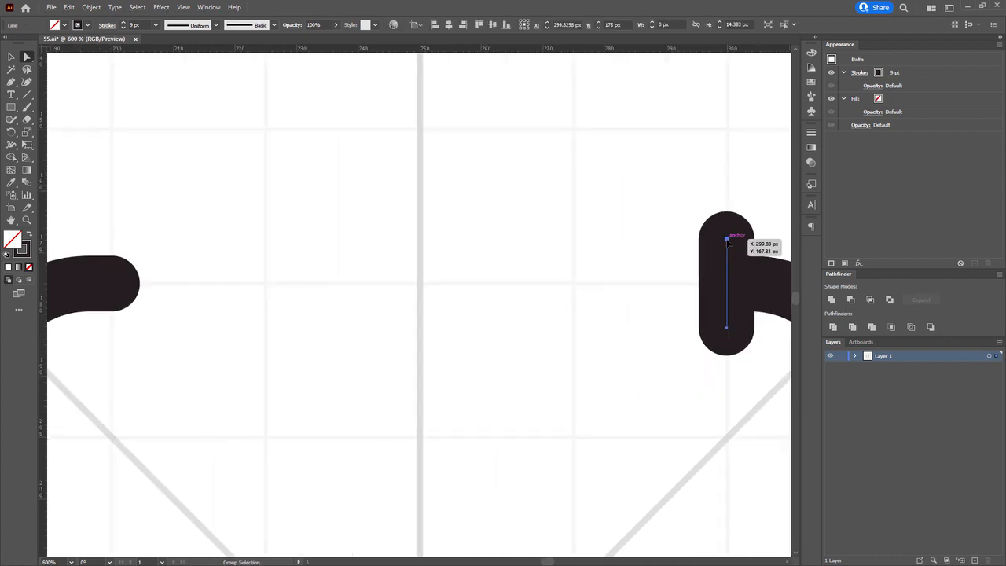
pyautogui.moveTo(726, 283); pyautogui.dragTo(112, 283)
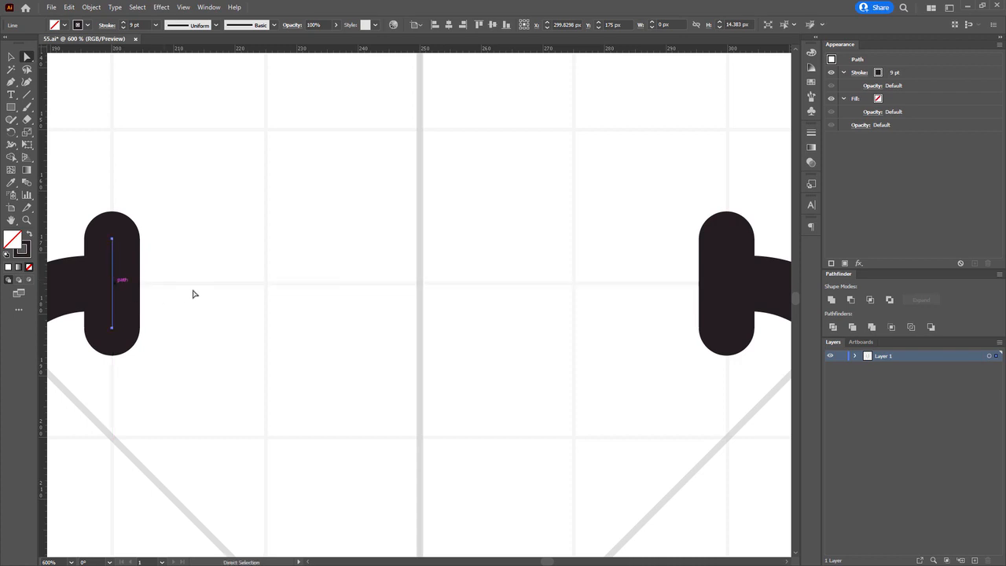
pyautogui.click(212, 276)
pyautogui.scroll(-1, 211, 275)
pyautogui.scroll(-3, 238, 283)
pyautogui.scroll(-5, 238, 245)
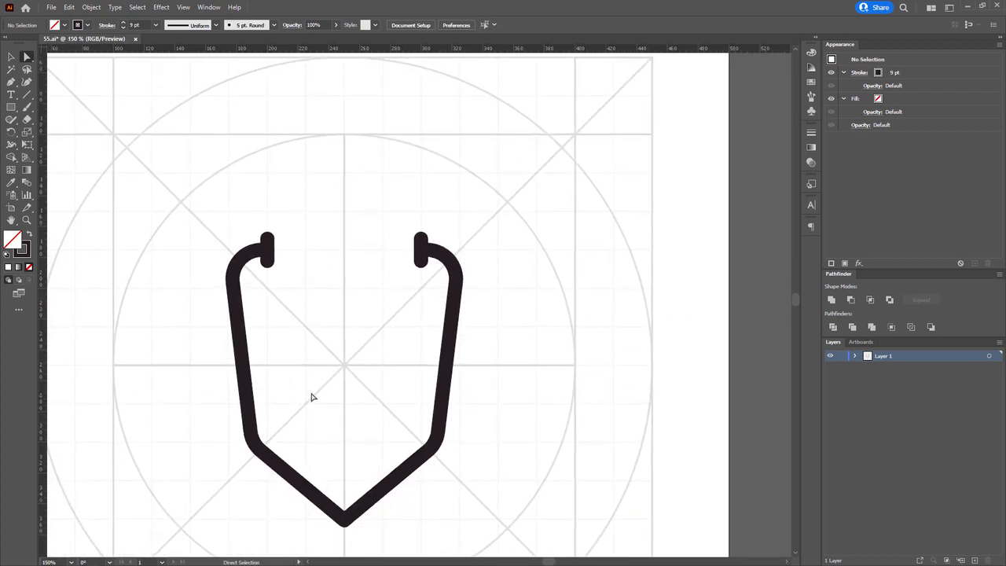
# Draw a horizontal line at y 325 px across the V above the bottom tip and set its stroke to 5 pt.
pyautogui.moveTo(312, 397); pyautogui.dragTo(405, 362)
pyautogui.click(27, 94)
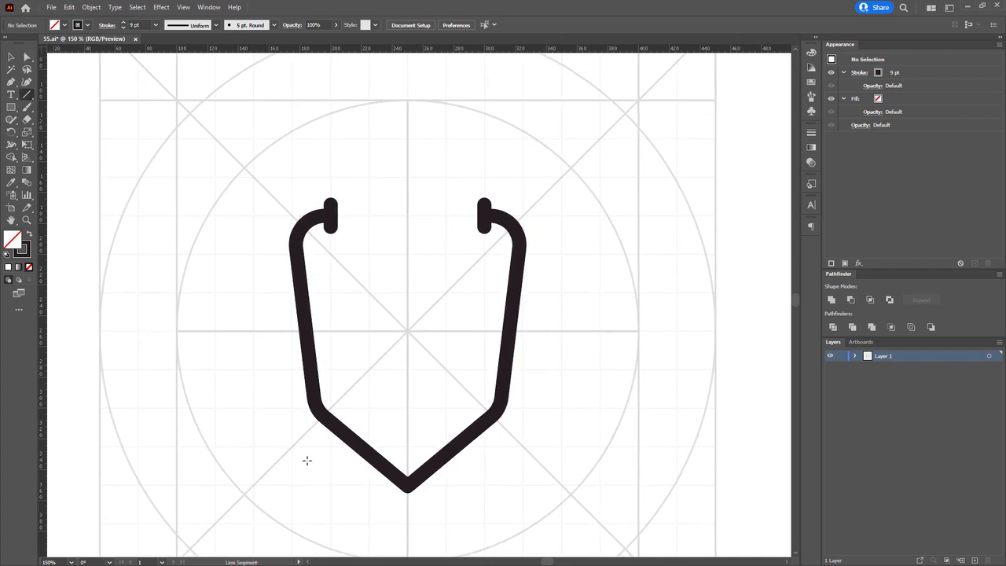
pyautogui.scroll(5, 407, 472)
pyautogui.moveTo(281, 402); pyautogui.dragTo(531, 404)
pyautogui.click(136, 25)
pyautogui.write('5')
pyautogui.press('Return')
# Adjust both ends of the horizontal line inside the slanted strokes so it spans about 62 px around the center axis.
pyautogui.press('a')
pyautogui.scroll(2, 261, 387)
pyautogui.click(405, 355)
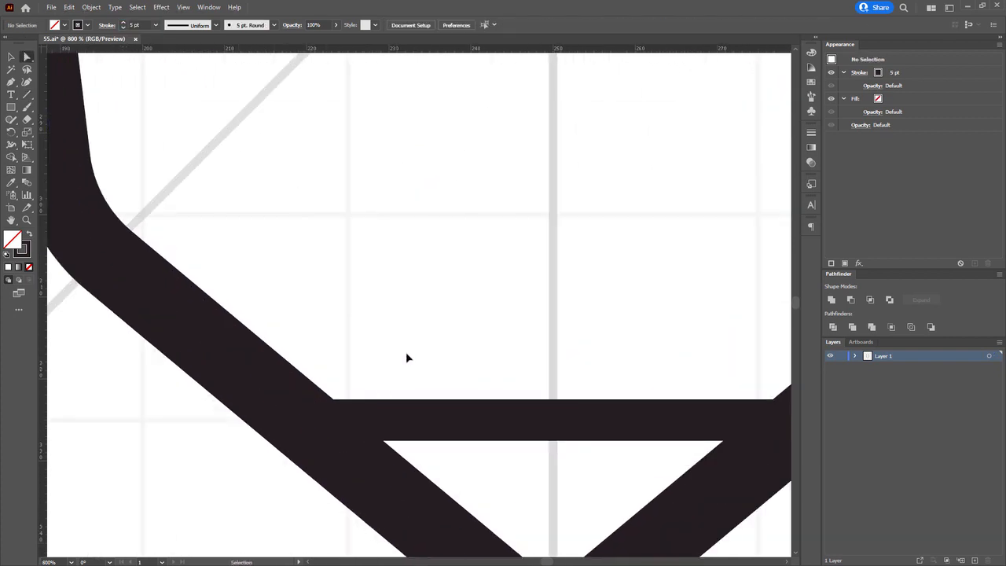
pyautogui.moveTo(406, 355); pyautogui.dragTo(460, 465)
pyautogui.moveTo(353, 356); pyautogui.dragTo(338, 464)
pyautogui.moveTo(426, 411); pyautogui.dragTo(190, 384)
pyautogui.click(561, 392)
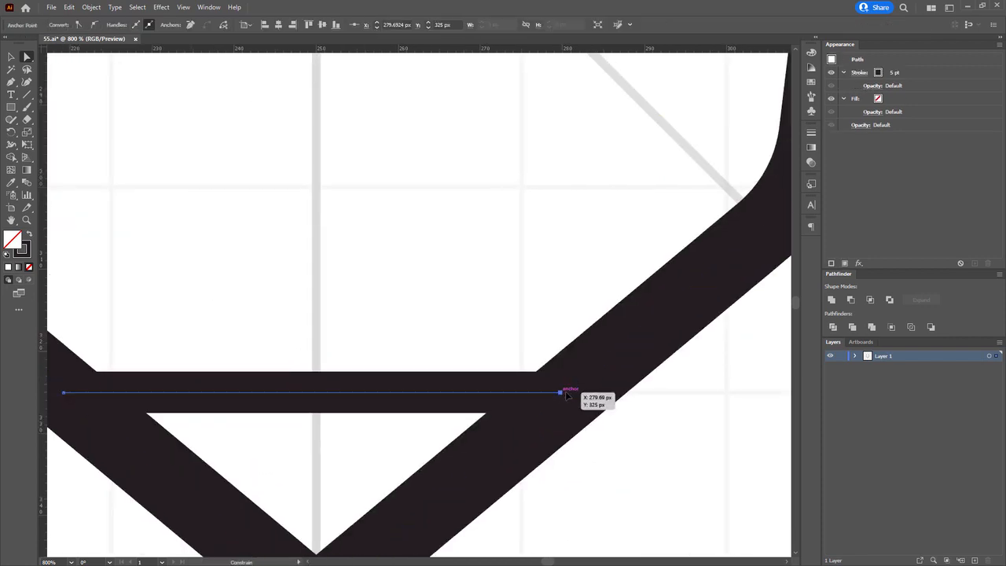
pyautogui.moveTo(561, 393); pyautogui.dragTo(570, 393)
pyautogui.click(471, 346)
# Move the left and right sides of the icon, including their short vertical end lines, 10 px inward each, keeping the bottom tip in place.
pyautogui.scroll(-5, 375, 317)
pyautogui.scroll(2, 305, 252)
pyautogui.moveTo(157, 95); pyautogui.dragTo(177, 189)
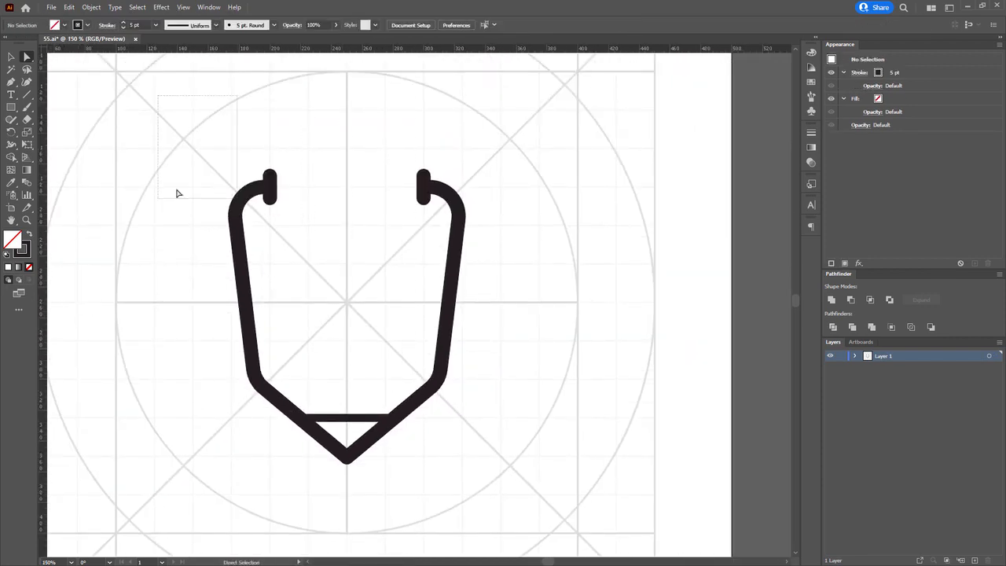
pyautogui.scroll(5, 344, 419)
pyautogui.click(353, 419)
pyautogui.scroll(-4, 341, 344)
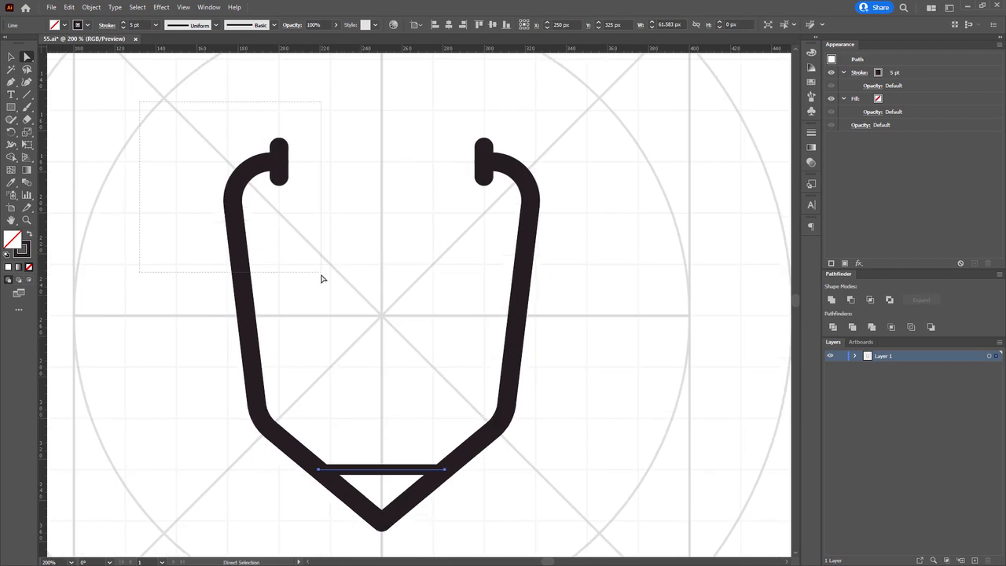
pyautogui.moveTo(322, 275); pyautogui.dragTo(322, 275)
pyautogui.moveTo(166, 351); pyautogui.dragTo(282, 462)
pyautogui.hotkey('shift', 'Right')
pyautogui.moveTo(420, 93); pyautogui.dragTo(537, 446)
pyautogui.hotkey('shift', 'Left')
pyautogui.hotkey('ctrl', 'z')
pyautogui.moveTo(422, 108); pyautogui.dragTo(543, 442)
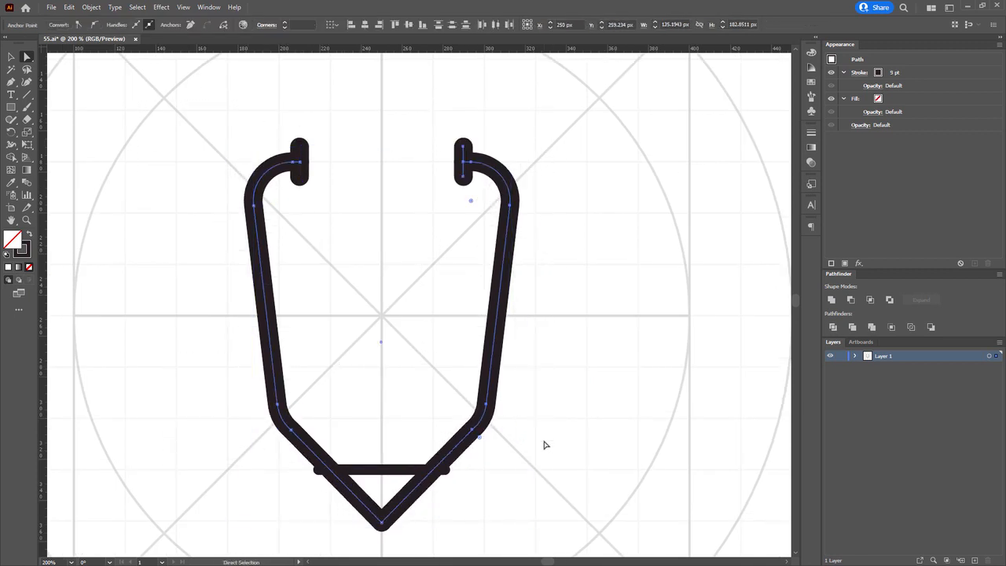
# Move the horizontal line above the tip straight up 10 px to y 315 px.
pyautogui.scroll(4, 385, 474)
pyautogui.click(386, 469)
pyautogui.moveTo(386, 468); pyautogui.dragTo(376, 367)
pyautogui.moveTo(566, 366); pyautogui.dragTo(614, 359)
pyautogui.hotkey('ctrl', 'z')
pyautogui.hotkey('ctrl', 'z')
pyautogui.hotkey('ctrl', 'z')
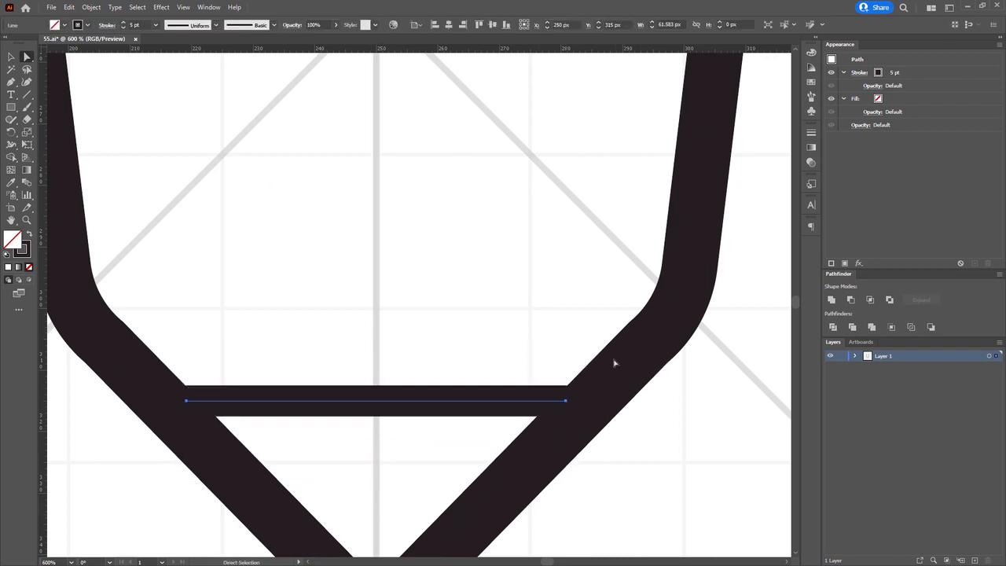
# Extend the horizontal line into both slanted strokes, with its right end at about x 285 px and left end at about x 215 px.
pyautogui.moveTo(577, 403)
pyautogui.mouseDown()
pyautogui.moveTo(606, 404)
pyautogui.moveTo(593, 401)
pyautogui.mouseUp()
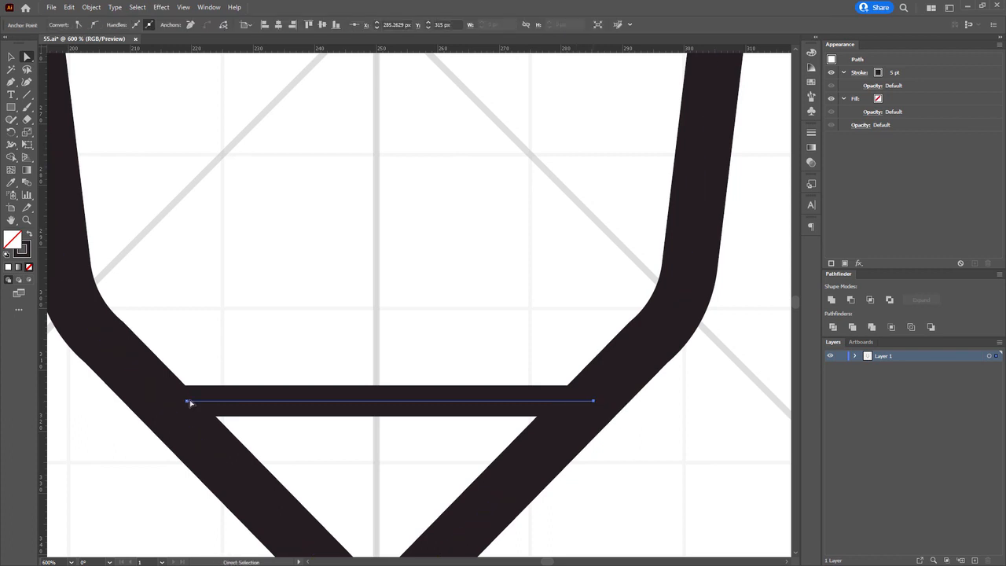
pyautogui.moveTo(186, 401); pyautogui.dragTo(162, 401)
pyautogui.click(273, 360)
pyautogui.scroll(-5, 344, 322)
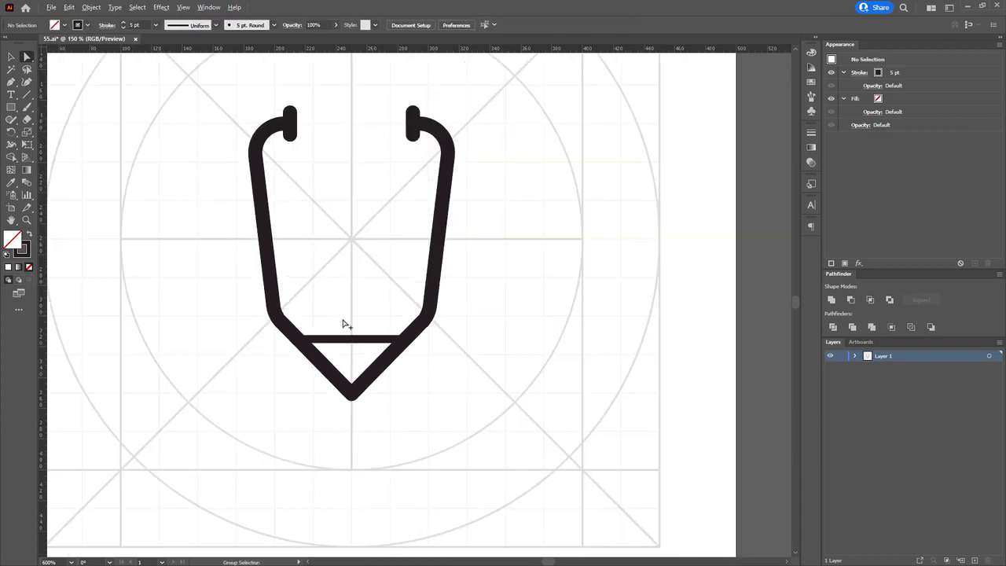
# Group all the icon's strokes and move the group straight up about 63 px.
pyautogui.moveTo(337, 303); pyautogui.dragTo(341, 340)
pyautogui.scroll(2, 341, 340)
pyautogui.scroll(-1, 343, 342)
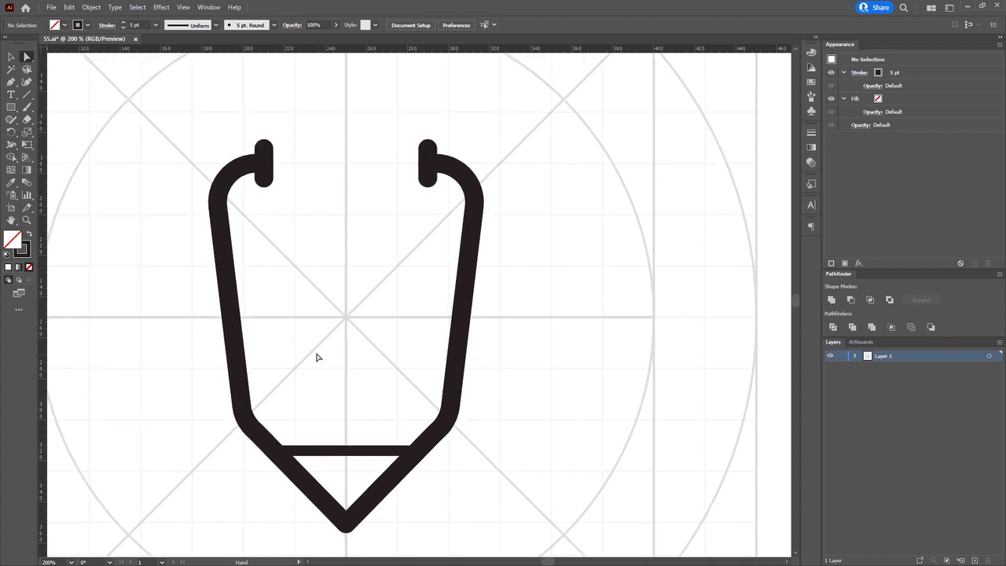
pyautogui.scroll(-2, 299, 322)
pyautogui.moveTo(175, 153); pyautogui.dragTo(464, 476)
pyautogui.hotkey('ctrl', 'g')
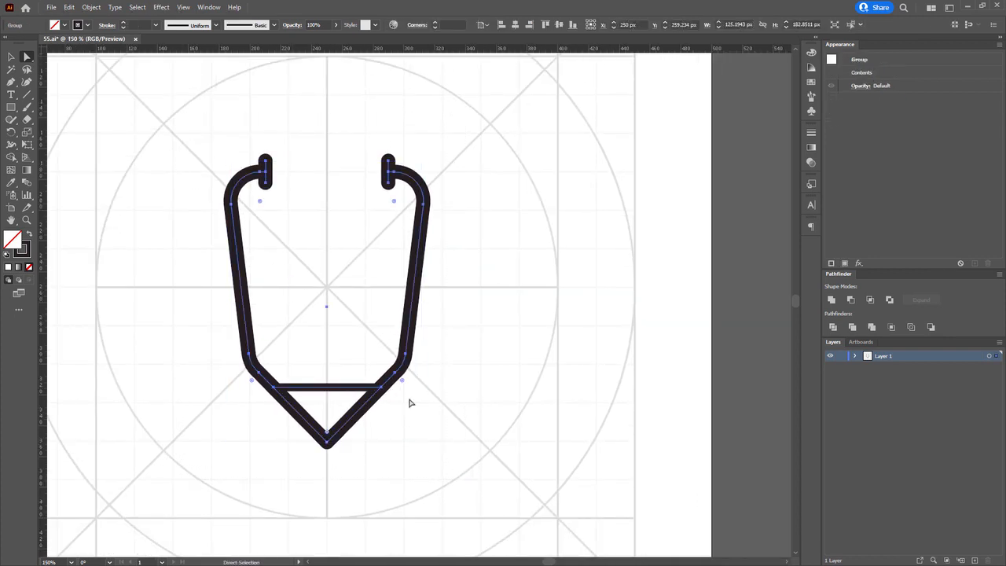
pyautogui.moveTo(275, 205); pyautogui.dragTo(409, 159)
pyautogui.moveTo(522, 342); pyautogui.dragTo(363, 324)
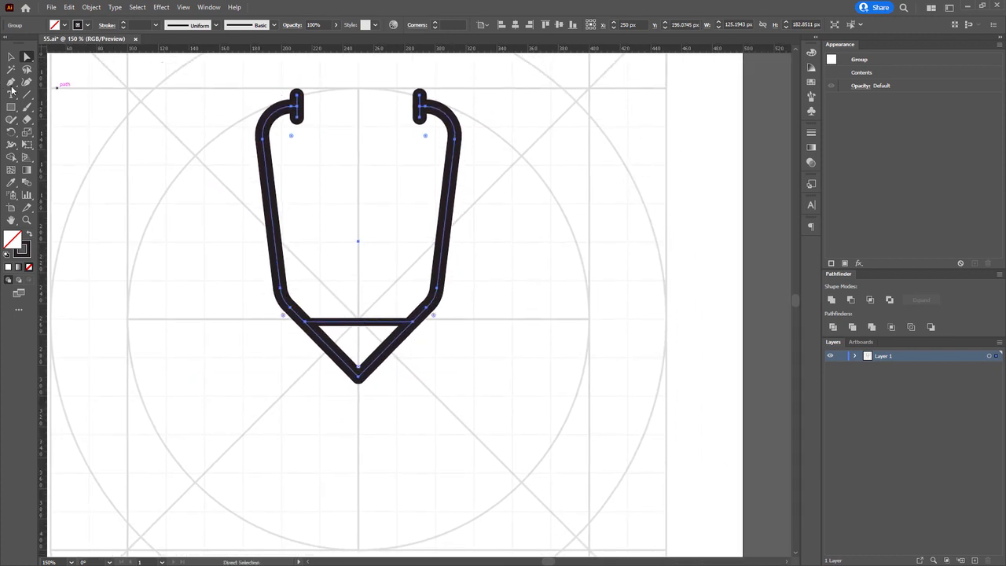
# Draw a rectangle about 74 × 101 px from the icon's bottom tip and give it the tubes' 9 pt stroke.
pyautogui.click(11, 108)
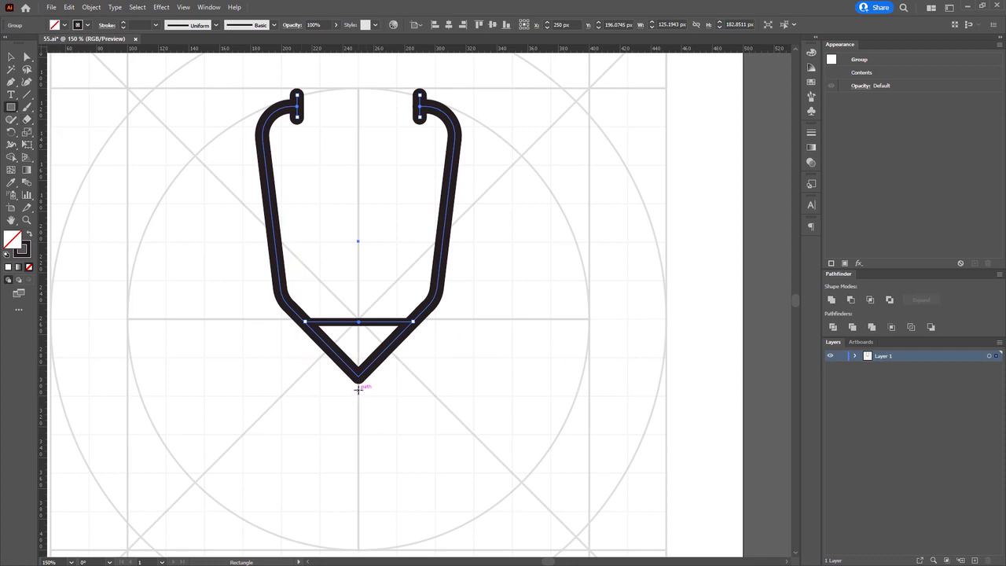
pyautogui.moveTo(357, 389); pyautogui.dragTo(470, 461)
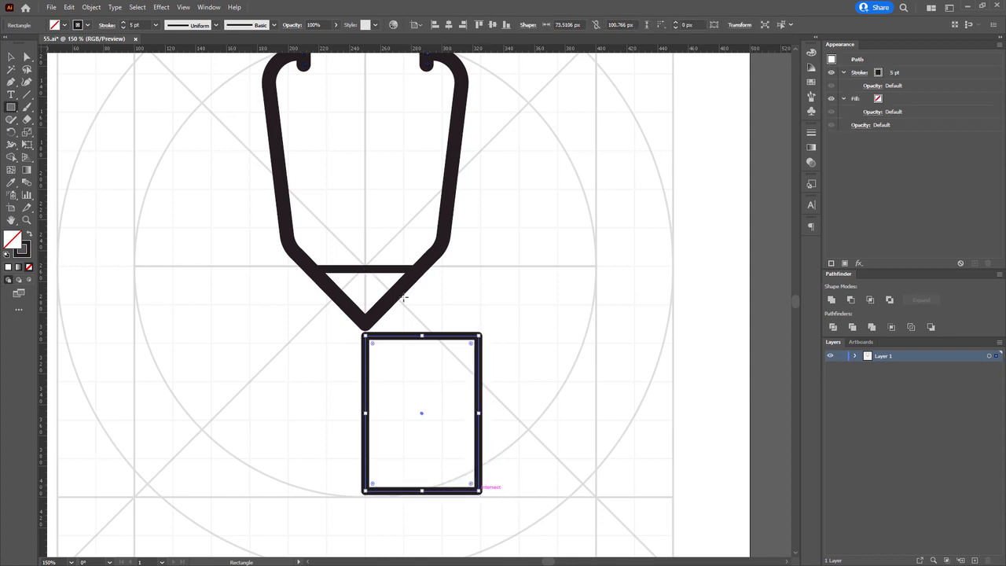
pyautogui.press('i')
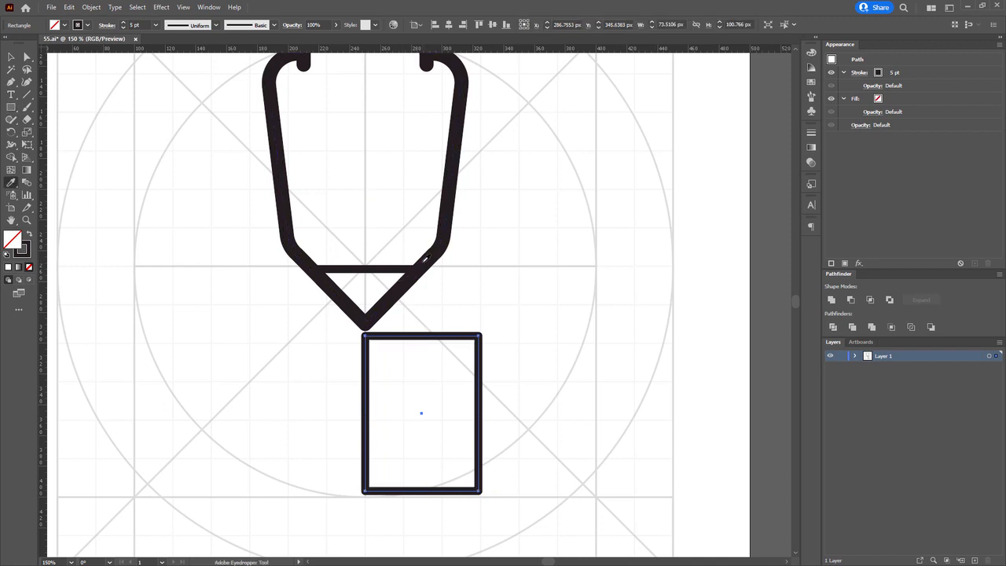
pyautogui.click(425, 259)
pyautogui.press('a')
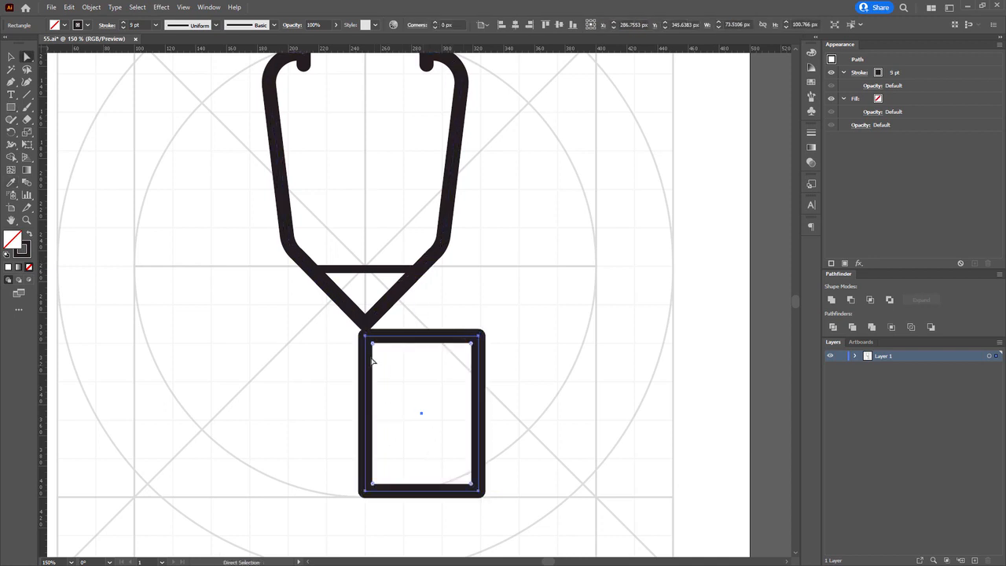
# Open the rectangle into a U shape by adding an anchor point on its top edge and deleting it.
pyautogui.press('+')
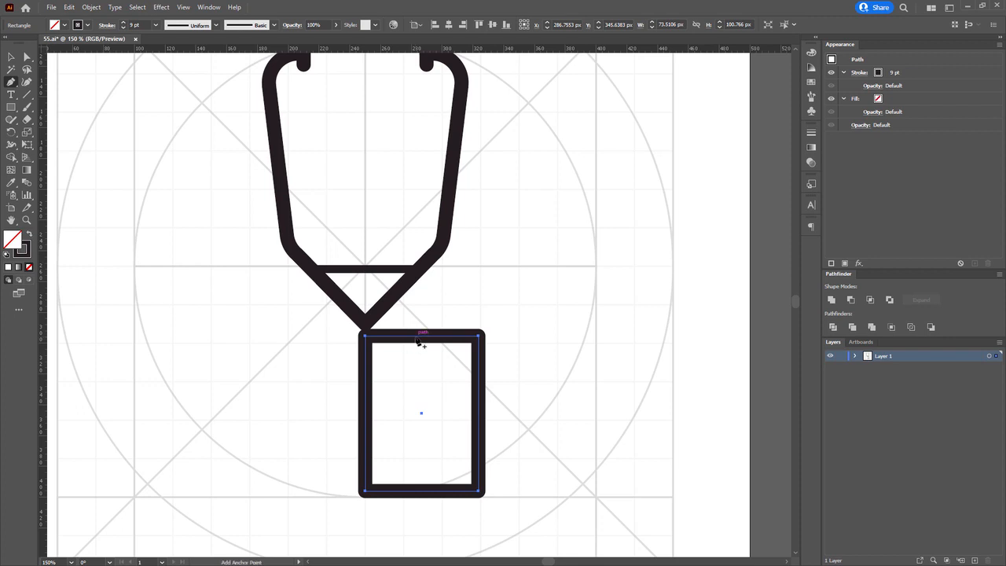
pyautogui.rightClick(416, 338)
pyautogui.click(416, 336)
pyautogui.press('a')
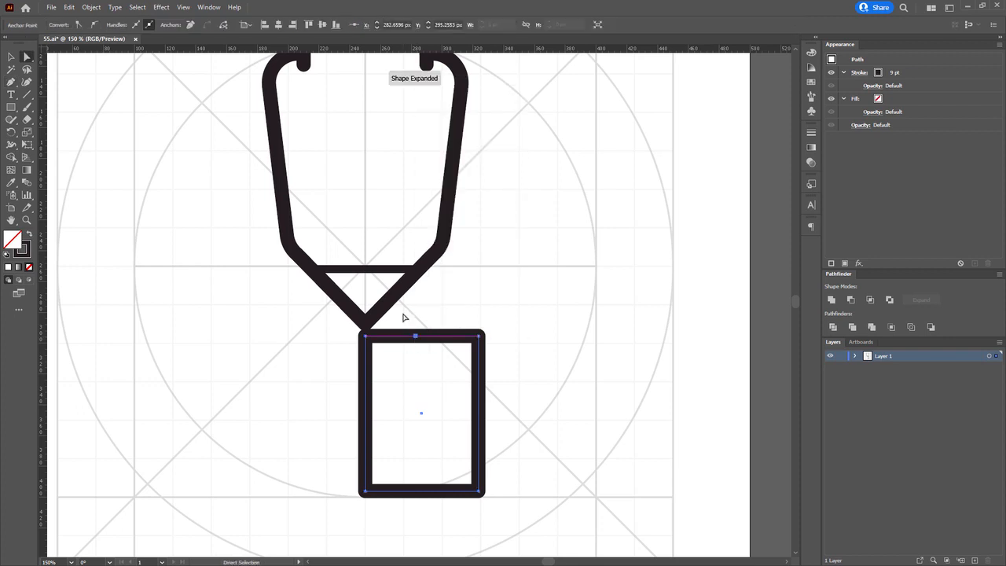
pyautogui.press('Delete')
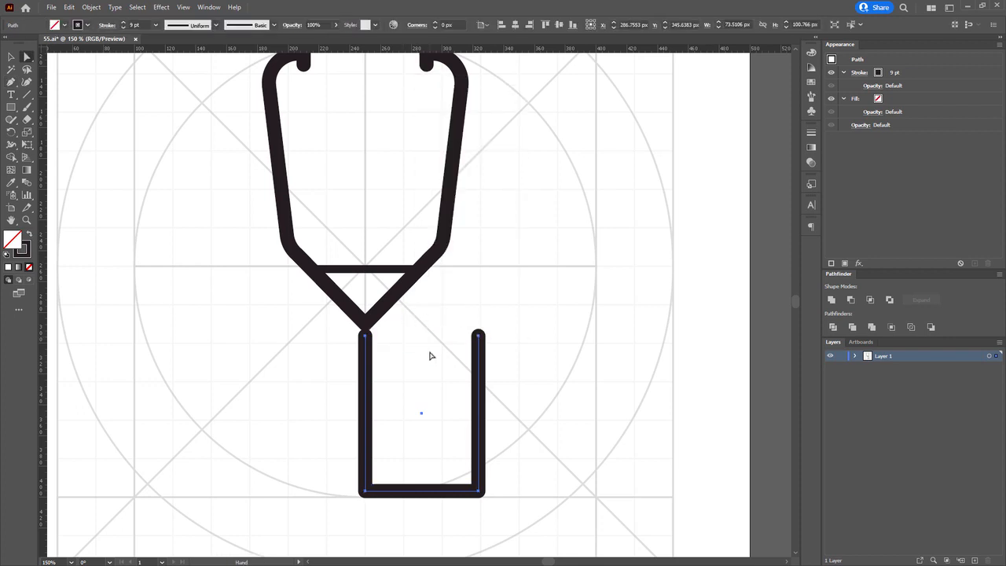
# Extend the U shape's left end up into the icon's tip and move its right side outward to 100 px wide.
pyautogui.scroll(4, 386, 331)
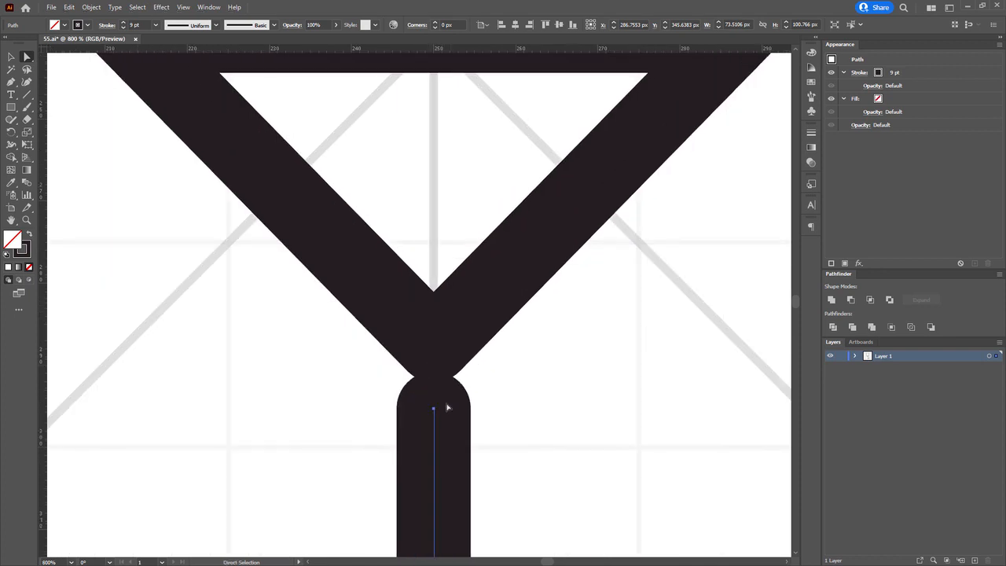
pyautogui.moveTo(434, 412); pyautogui.dragTo(315, 341)
pyautogui.scroll(-7, 437, 337)
pyautogui.scroll(3, 317, 351)
pyautogui.moveTo(377, 336); pyautogui.dragTo(289, 304)
pyautogui.moveTo(285, 209); pyautogui.dragTo(417, 508)
pyautogui.moveTo(376, 459); pyautogui.dragTo(426, 459)
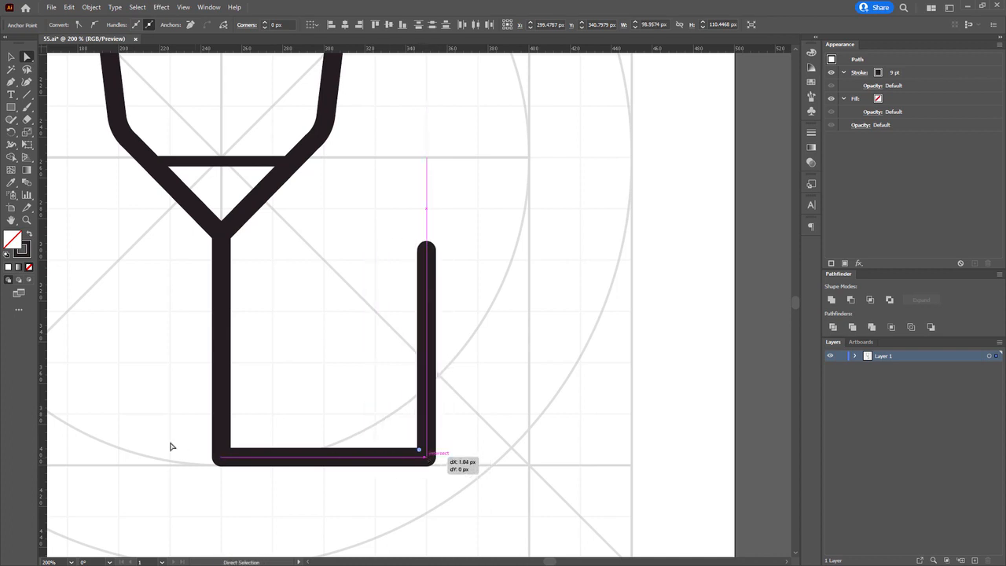
# Round both bottom corners of the U shape fully into a semicircular bend.
pyautogui.moveTo(140, 415); pyautogui.dragTo(415, 438)
pyautogui.scroll(-3, 476, 437)
pyautogui.scroll(2, 443, 450)
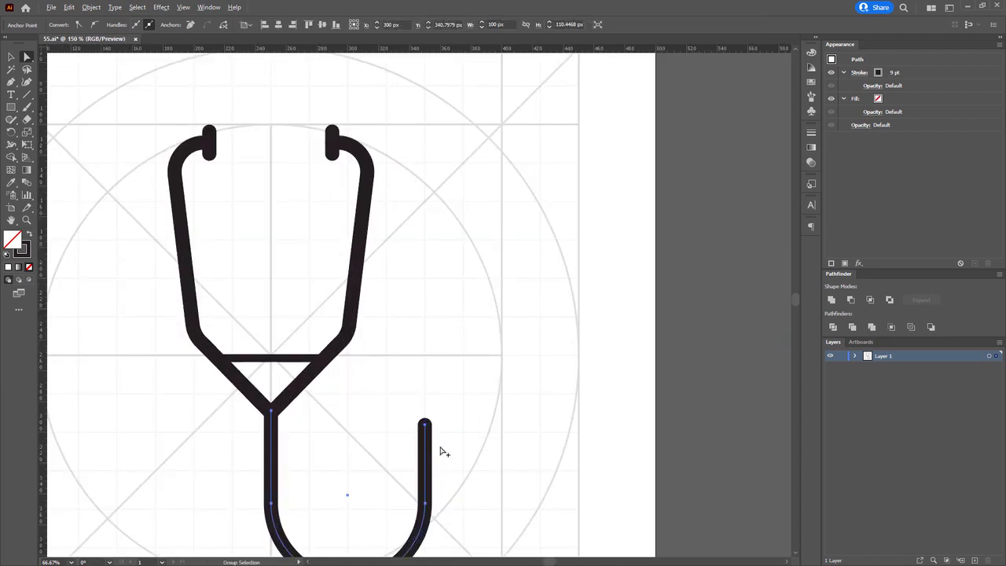
# Raise the U shape's free right end straight up to about y 225 px.
pyautogui.scroll(1, 441, 451)
pyautogui.moveTo(422, 422); pyautogui.dragTo(437, 318)
pyautogui.scroll(2, 420, 274)
pyautogui.click(393, 265)
pyautogui.hotkey('ctrl', '0')
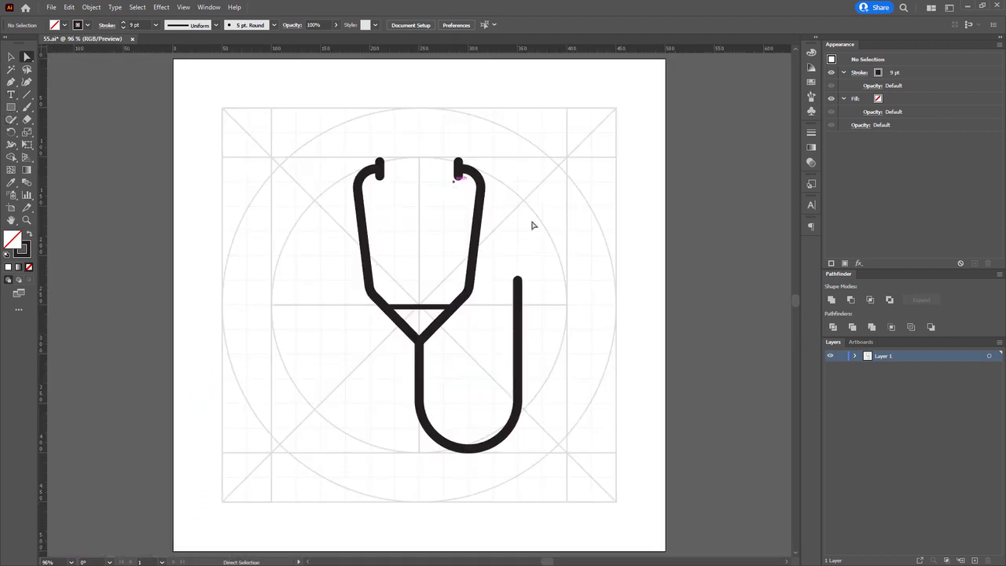
# Draw a circle about 42 px in diameter centred on the U shape's free right end.
pyautogui.scroll(4, 518, 299)
pyautogui.moveTo(11, 107); pyautogui.dragTo(51, 135)
pyautogui.moveTo(503, 279); pyautogui.dragTo(417, 193)
pyautogui.press('a')
pyautogui.click(544, 260)
pyautogui.scroll(-3, 554, 317)
pyautogui.scroll(4, 559, 296)
# Shrink the circle to about 41 px in diameter and recentre it on the end of the line.
pyautogui.keyDown('ctrl'); pyautogui.click(559, 295); pyautogui.keyUp('ctrl')
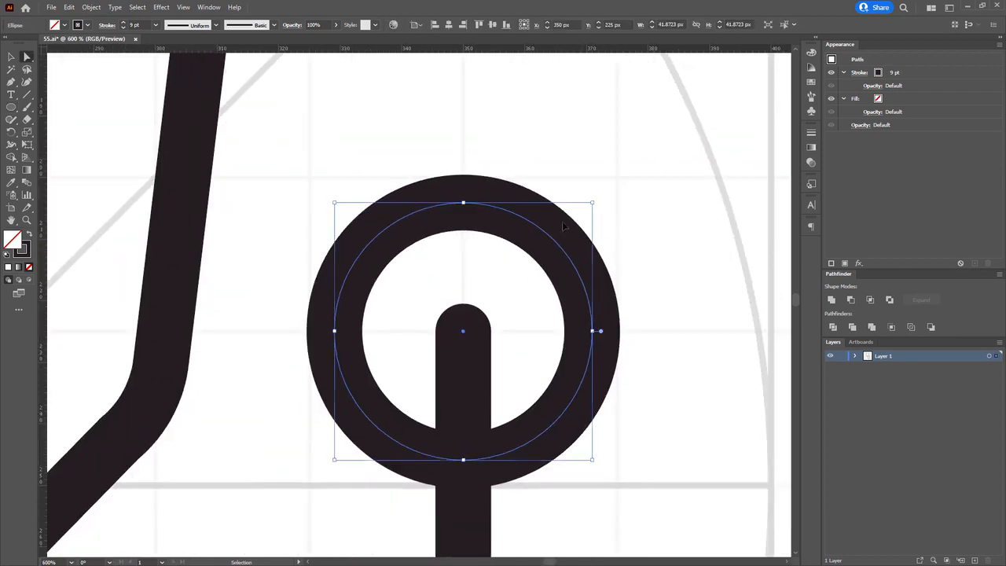
pyautogui.moveTo(593, 202); pyautogui.dragTo(587, 208)
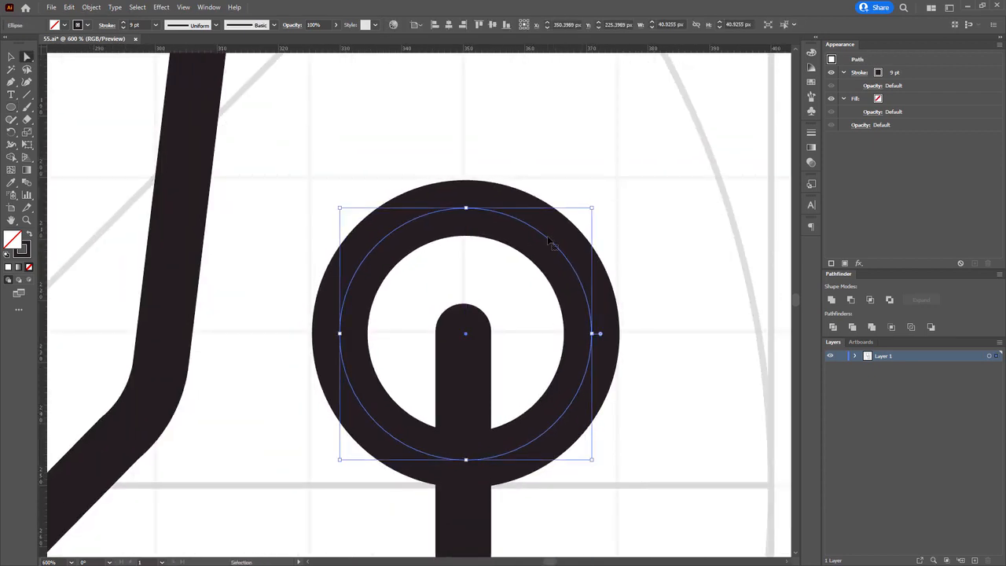
pyautogui.moveTo(550, 243)
pyautogui.mouseDown()
pyautogui.moveTo(539, 243)
pyautogui.moveTo(548, 236)
pyautogui.mouseUp()
pyautogui.click(449, 124)
pyautogui.scroll(-2, 449, 124)
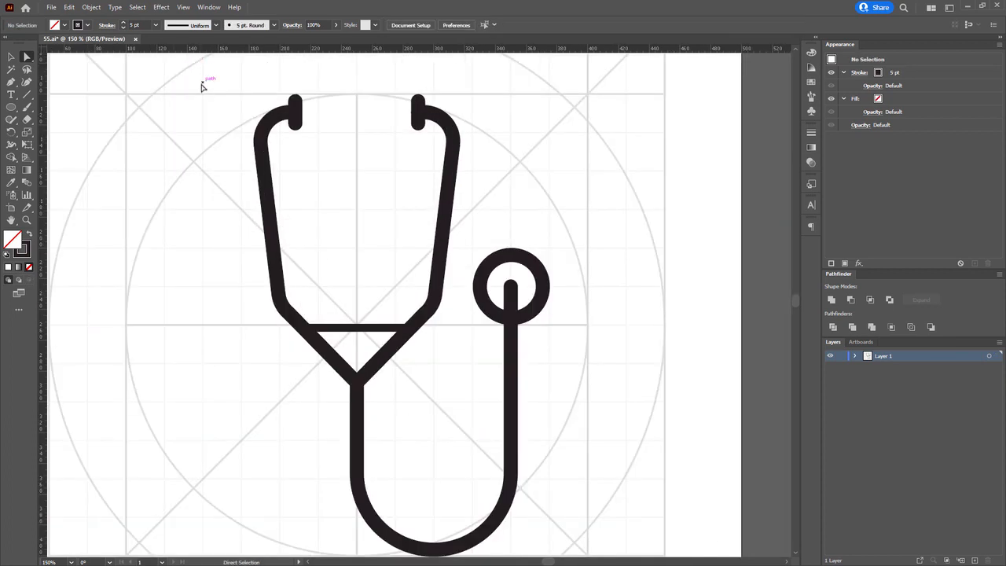
# Group the whole stethoscope and centre it horizontally on the artboard at x 250 px.
pyautogui.moveTo(202, 86); pyautogui.dragTo(624, 533)
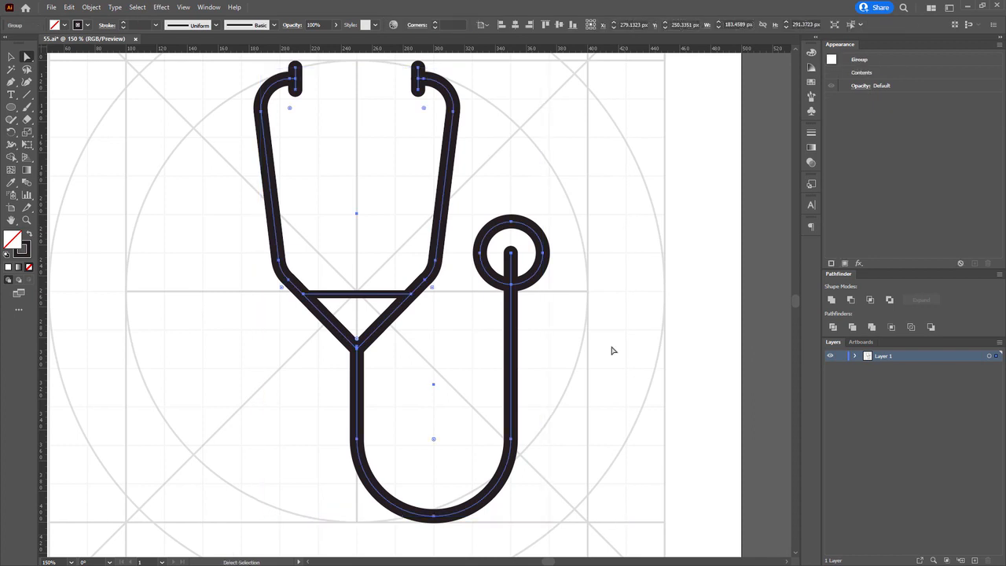
pyautogui.moveTo(554, 283); pyautogui.dragTo(564, 353)
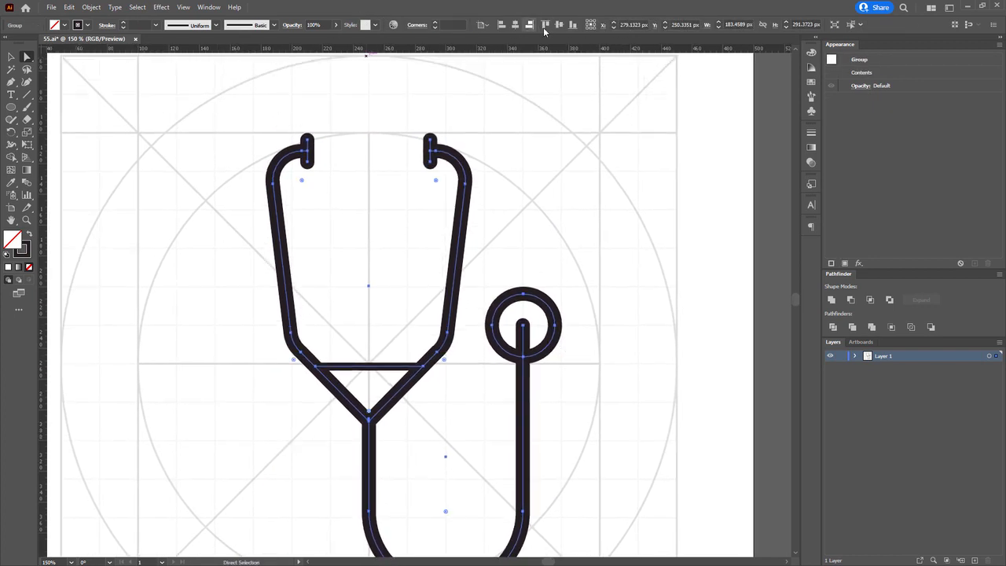
pyautogui.click(515, 25)
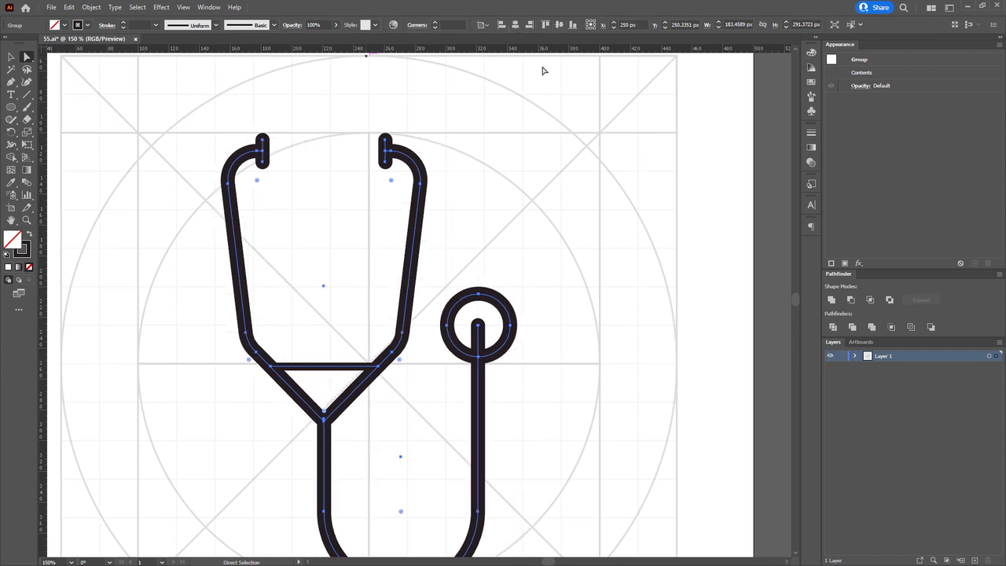
pyautogui.click(537, 148)
pyautogui.moveTo(523, 166); pyautogui.dragTo(525, 141)
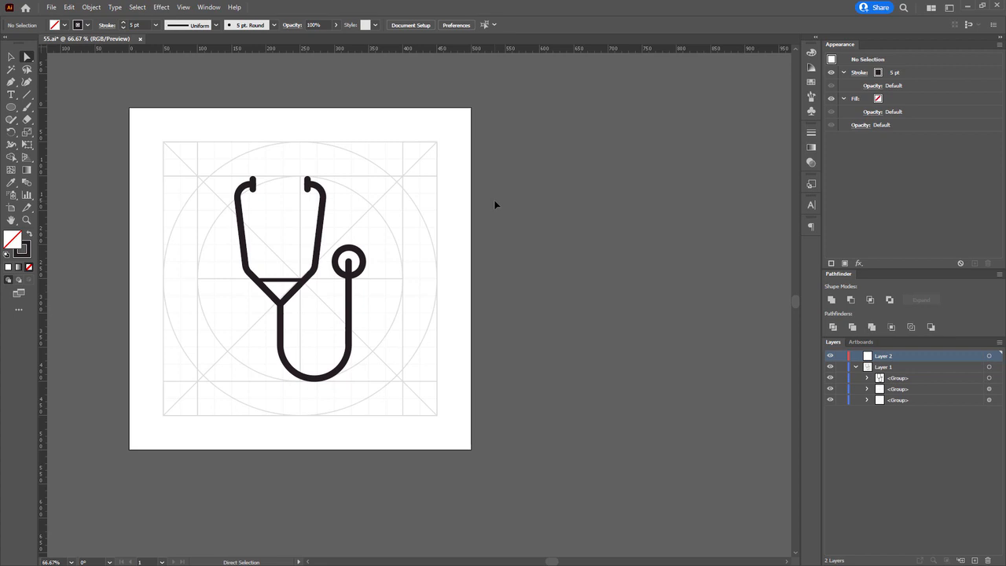
# Duplicate the artboard with its contents to the right of the original.
pyautogui.hotkey('shift', 'o')
pyautogui.moveTo(138, 115); pyautogui.dragTo(616, 116)
pyautogui.press('Escape')
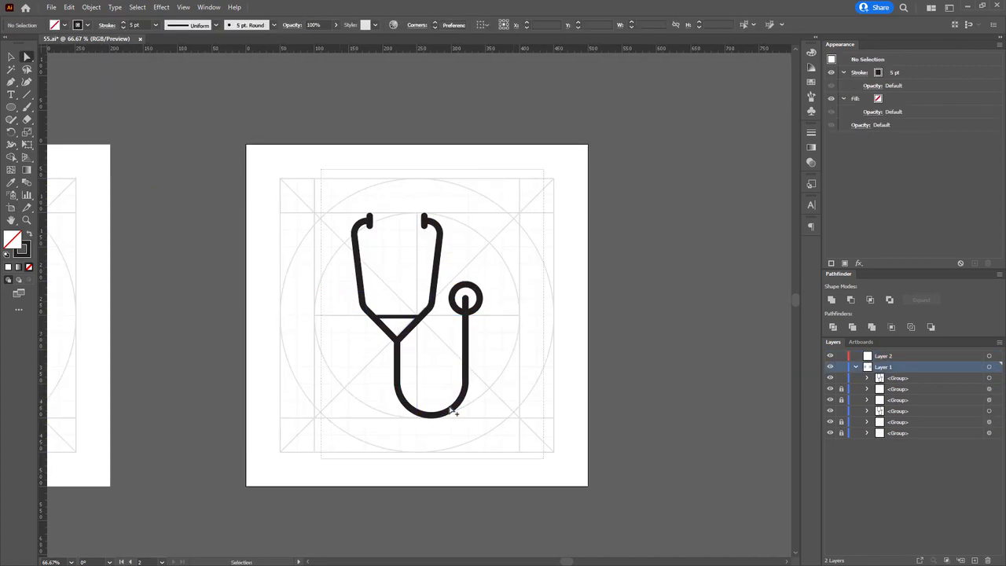
# Cut the stethoscope from the duplicated artboard and paste it onto a new layer.
pyautogui.click(449, 409)
pyautogui.moveTo(325, 169); pyautogui.dragTo(537, 445)
pyautogui.press('Delete')
pyautogui.hotkey('ctrl', 'l')
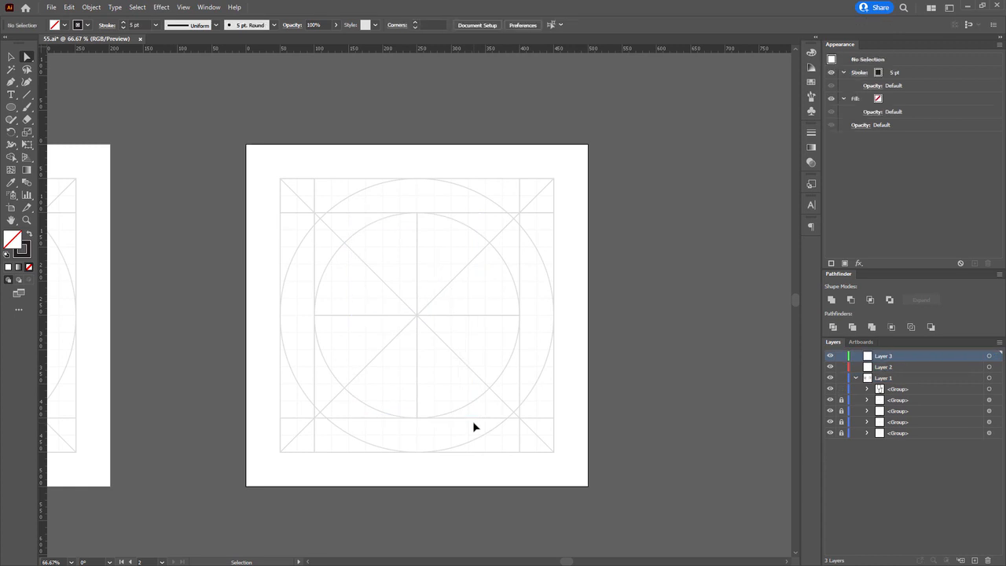
pyautogui.hotkey('ctrl', 'f')
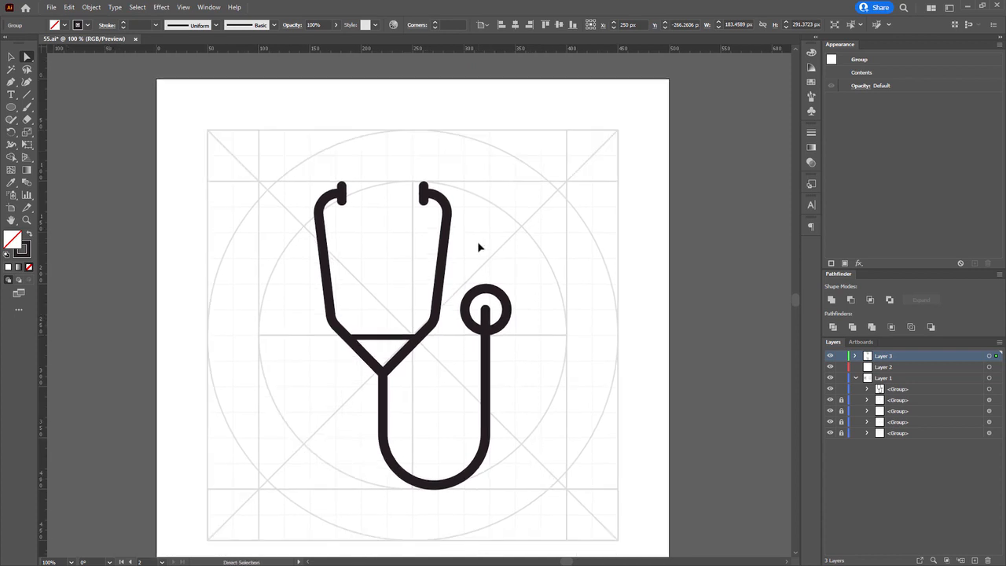
# Expand all strokes of the stethoscope on the second artboard into filled shapes.
pyautogui.moveTo(209, 139); pyautogui.dragTo(554, 511)
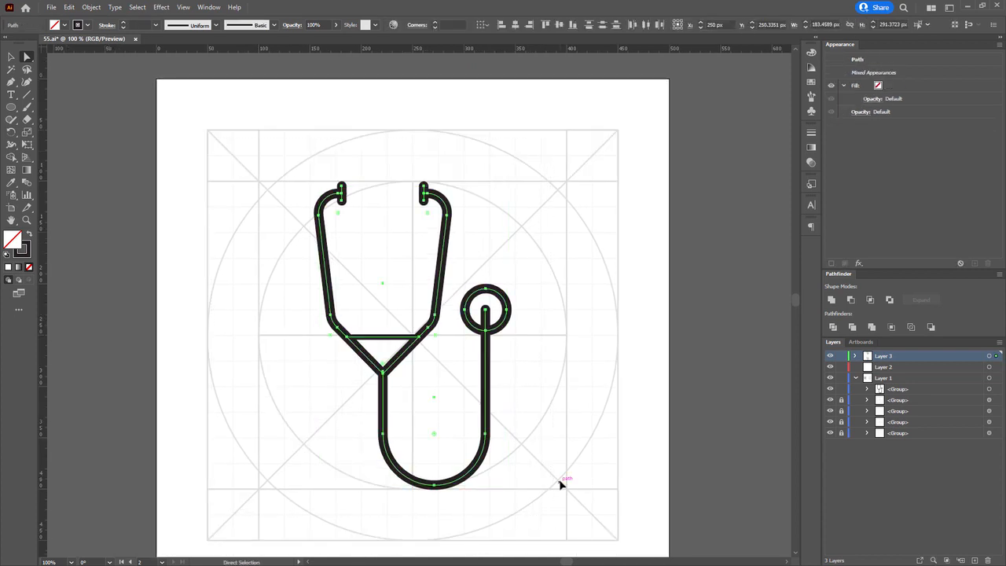
pyautogui.click(855, 356)
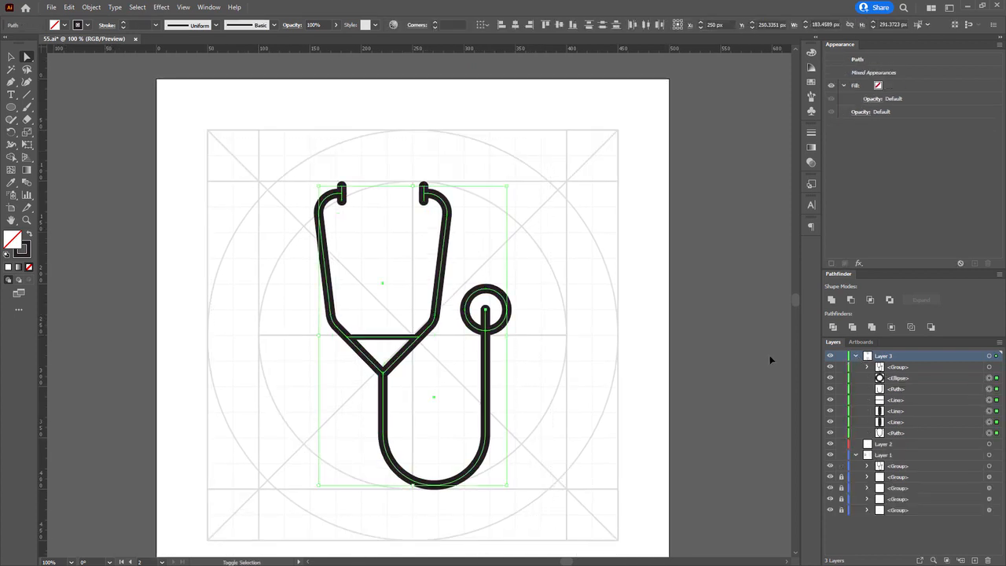
pyautogui.press('ctrl')
pyautogui.click(91, 8)
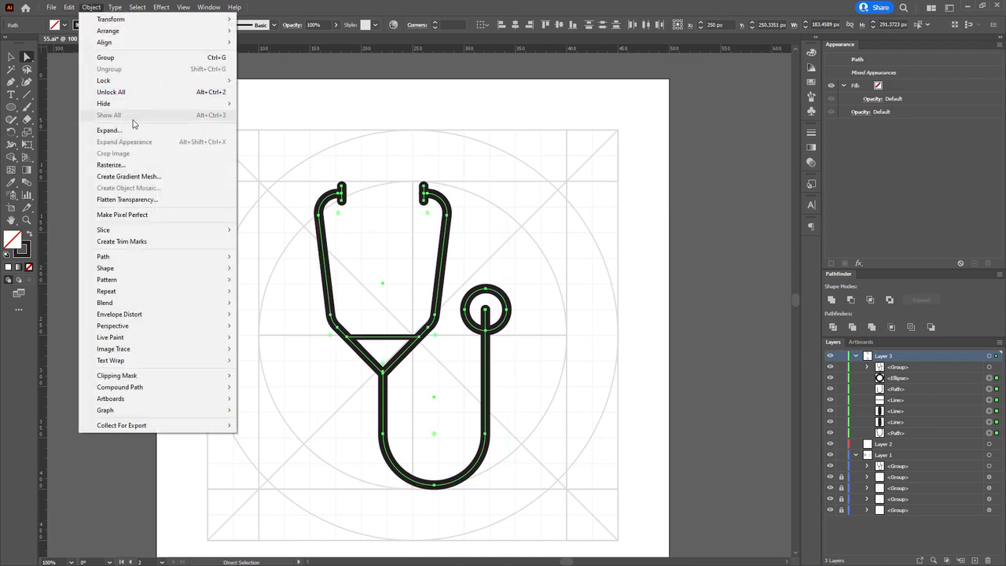
pyautogui.click(124, 131)
pyautogui.click(479, 347)
pyautogui.click(470, 352)
# Widen the expanded crossbar evenly on both sides to about 101 px, past the outer edges of the slanted tubes.
pyautogui.scroll(4, 379, 341)
pyautogui.keyDown('ctrl'); pyautogui.click(375, 330); pyautogui.keyUp('ctrl')
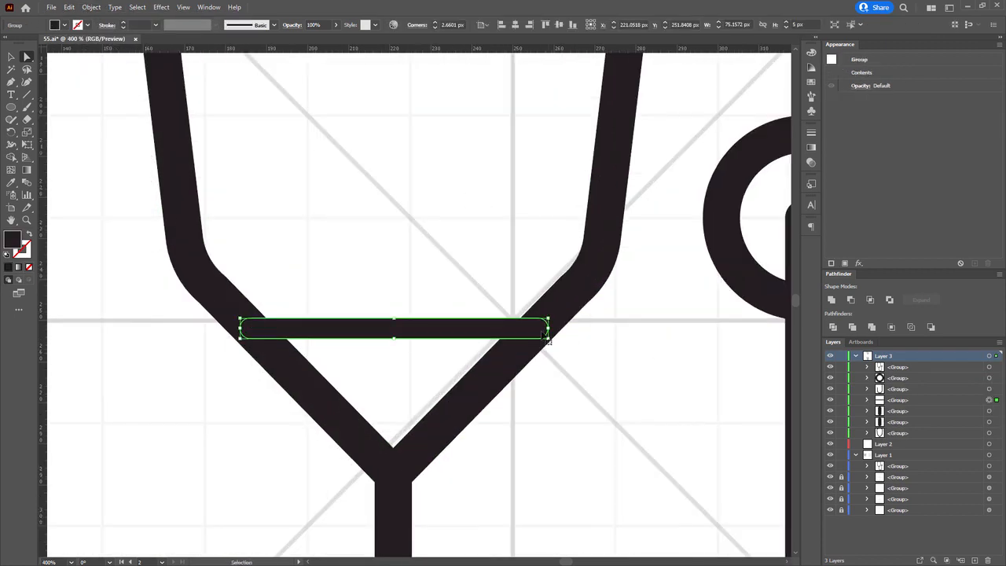
pyautogui.moveTo(548, 328); pyautogui.dragTo(550, 551)
pyautogui.keyDown('shift'); pyautogui.click(528, 351); pyautogui.keyUp('shift')
pyautogui.click(566, 352)
# Set the opacity of the upper tube shape to 50%.
pyautogui.click(527, 158)
pyautogui.scroll(2, 527, 158)
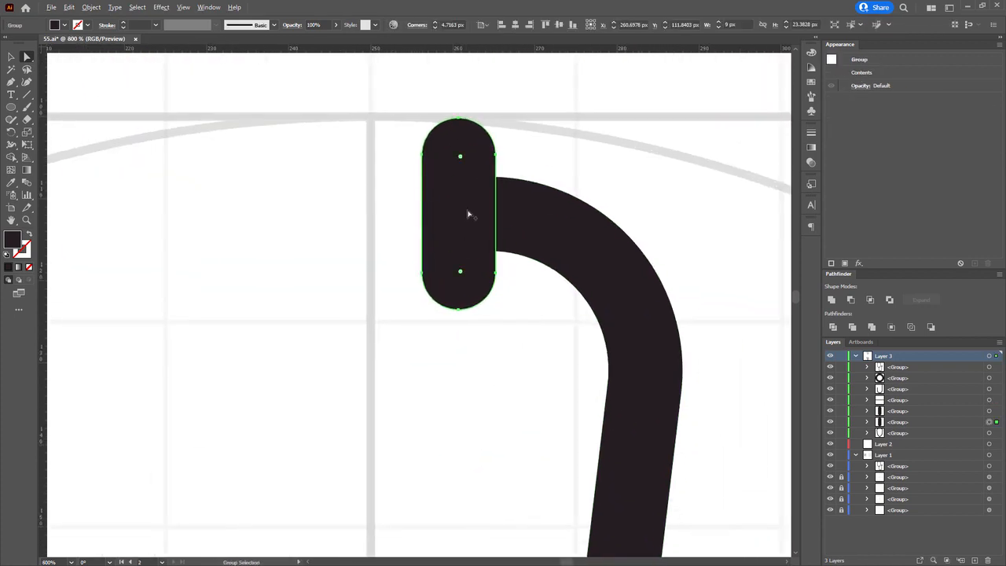
pyautogui.click(532, 213)
pyautogui.press('5')
# Make a spacer about 3.5 px wide from a copy of the right end piece and place it against that piece's outer side.
pyautogui.moveTo(472, 194); pyautogui.dragTo(370, 191)
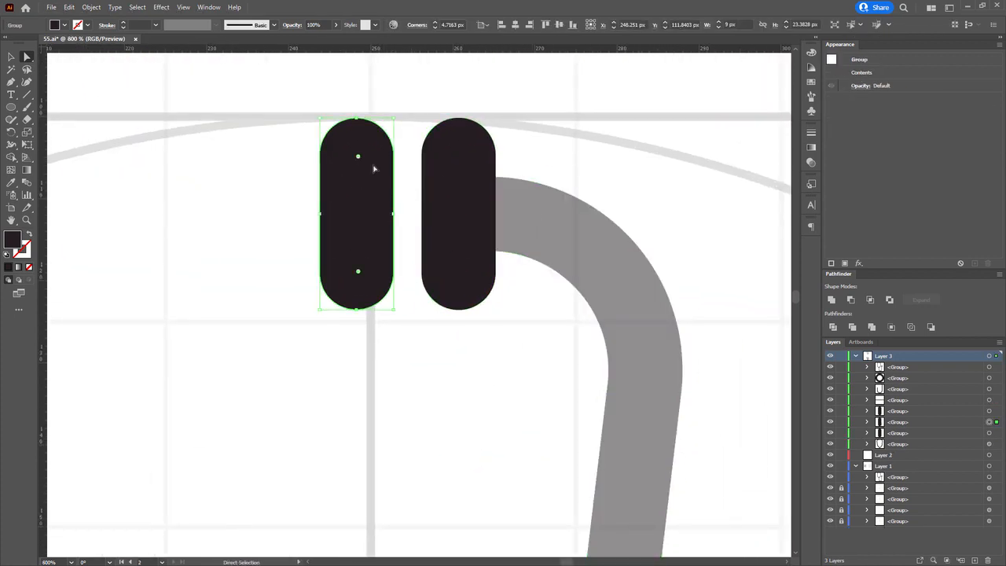
pyautogui.moveTo(358, 157); pyautogui.dragTo(286, 121)
pyautogui.moveTo(393, 218)
pyautogui.mouseDown()
pyautogui.moveTo(372, 217)
pyautogui.moveTo(514, 224)
pyautogui.moveTo(511, 276)
pyautogui.mouseUp()
# Cut a gap in the tube beside the right end piece by removing the spacer's overlap with Shape Builder.
pyautogui.keyDown('shift'); pyautogui.click(566, 224); pyautogui.keyUp('shift')
pyautogui.hotkey('shift', 'm')
pyautogui.press('a')
pyautogui.click(510, 273)
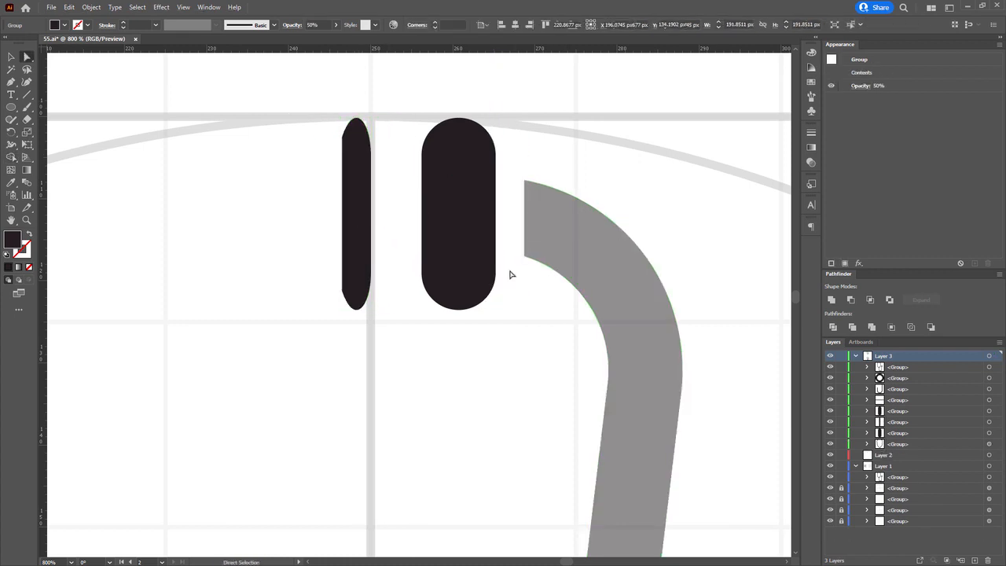
# Move the spacer against the left end piece's outer side and cut the matching gap in the tube with Shape Builder.
pyautogui.moveTo(356, 222)
pyautogui.mouseDown()
pyautogui.moveTo(656, 223)
pyautogui.moveTo(210, 222)
pyautogui.mouseUp()
pyautogui.moveTo(210, 222)
pyautogui.mouseDown()
pyautogui.moveTo(579, 254)
pyautogui.moveTo(429, 256)
pyautogui.mouseUp()
pyautogui.keyDown('shift'); pyautogui.click(390, 260); pyautogui.keyUp('shift')
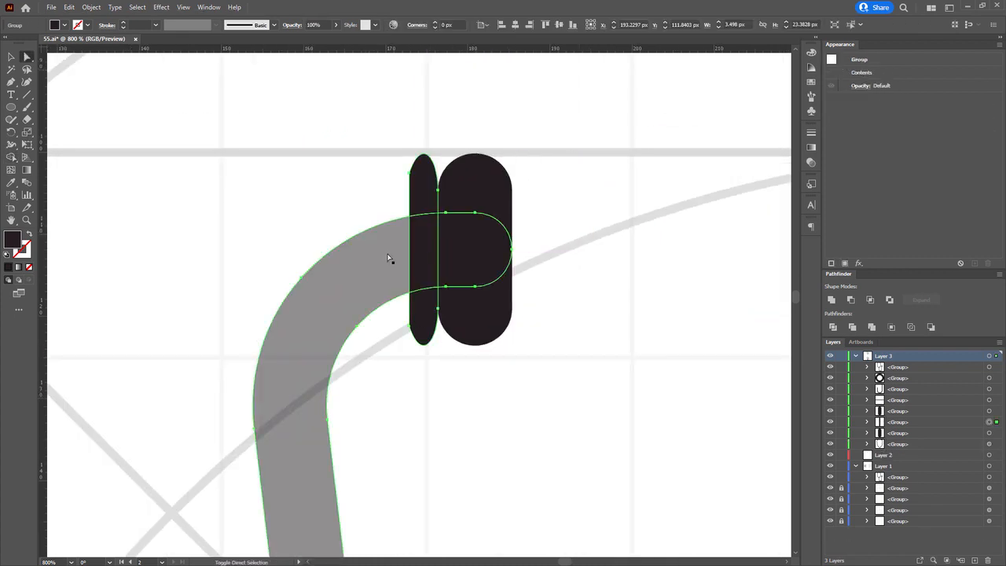
pyautogui.hotkey('shift', 'm')
pyautogui.moveTo(433, 205); pyautogui.dragTo(430, 319)
pyautogui.press('a')
pyautogui.click(429, 340)
# Paste a copy of the crossbar in place and narrow the copy evenly to about 50 px, between the slanted tubes.
pyautogui.scroll(-4, 447, 319)
pyautogui.moveTo(574, 356); pyautogui.dragTo(413, 120)
pyautogui.scroll(2, 380, 377)
pyautogui.scroll(1, 279, 331)
pyautogui.keyDown('ctrl'); pyautogui.click(281, 333); pyautogui.keyUp('ctrl')
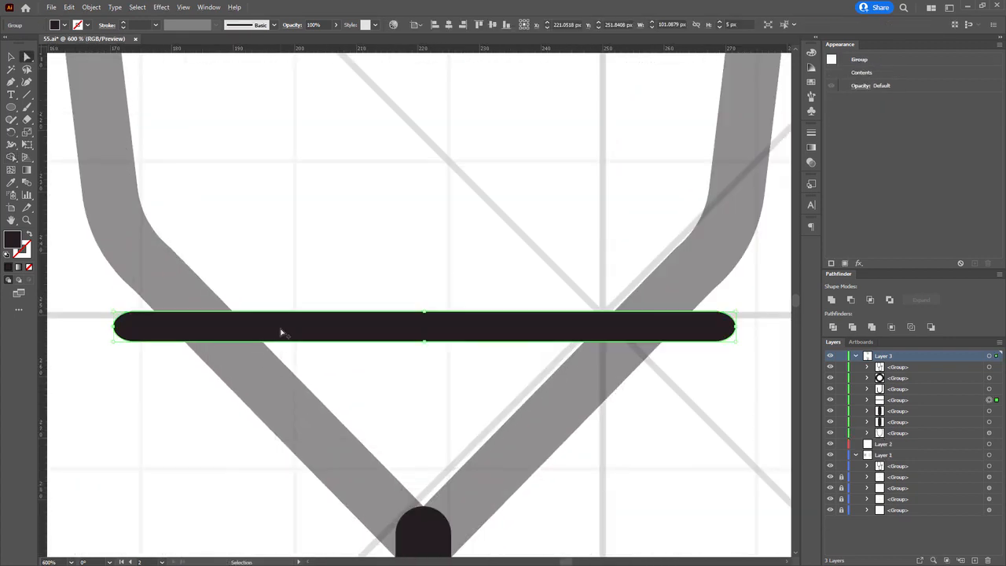
pyautogui.hotkey('ctrl', 'c')
pyautogui.hotkey('ctrl', 'f')
pyautogui.moveTo(734, 327); pyautogui.dragTo(577, 326)
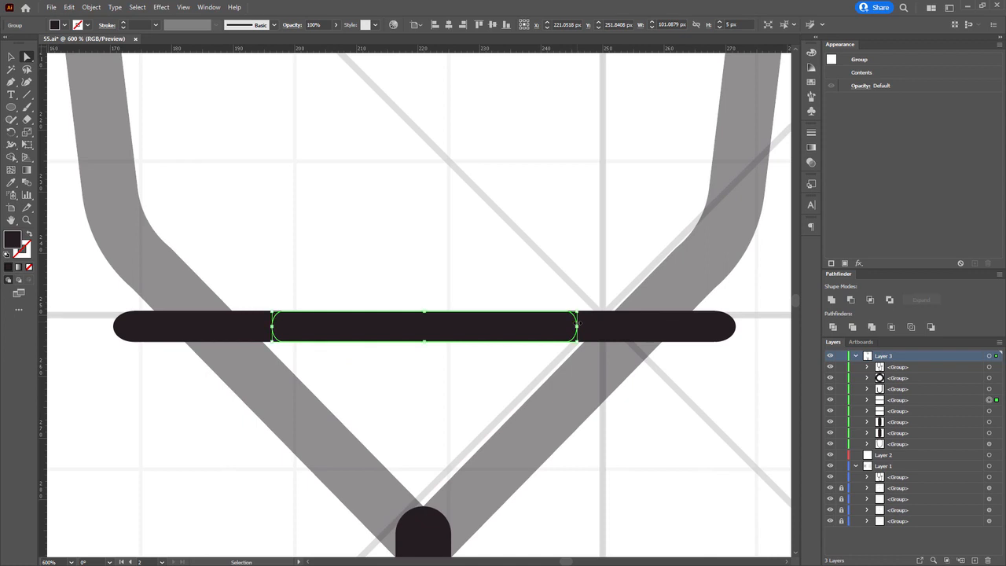
# Remove the long crossbar's outer parts and the tube sections they cover with Shape Builder, keeping only the short bar.
pyautogui.keyDown('shift'); pyautogui.click(629, 326); pyautogui.keyUp('shift')
pyautogui.keyDown('shift'); pyautogui.click(667, 301); pyautogui.keyUp('shift')
pyautogui.hotkey('shift', 'm')
pyautogui.moveTo(711, 324); pyautogui.dragTo(587, 330)
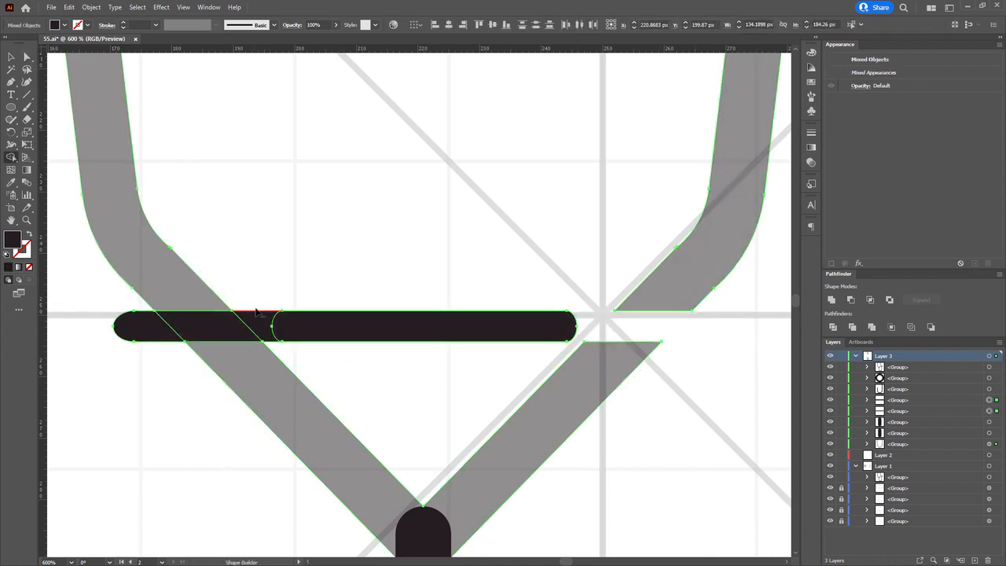
pyautogui.moveTo(255, 321); pyautogui.dragTo(158, 334)
pyautogui.press('a')
pyautogui.click(284, 264)
pyautogui.moveTo(283, 264); pyautogui.dragTo(240, 290)
pyautogui.scroll(1, 283, 269)
pyautogui.scroll(-2, 288, 304)
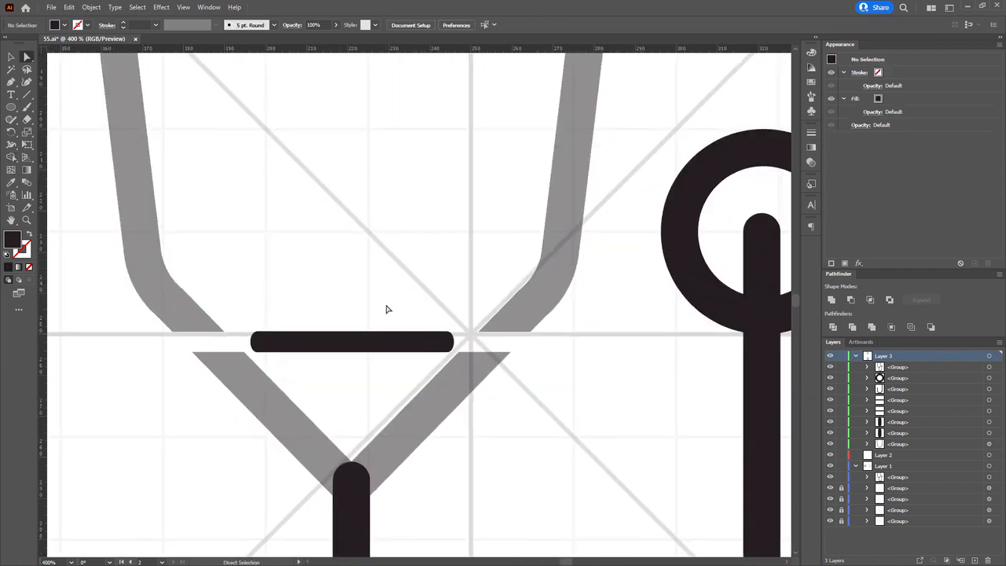
# Delete the inner circle of the stethoscope's ring to make it a solid disc.
pyautogui.moveTo(381, 281); pyautogui.dragTo(120, 297)
pyautogui.moveTo(429, 182); pyautogui.dragTo(453, 223)
pyautogui.hotkey('ctrl', 'z')
pyautogui.click(503, 180)
pyautogui.moveTo(516, 174); pyautogui.dragTo(446, 253)
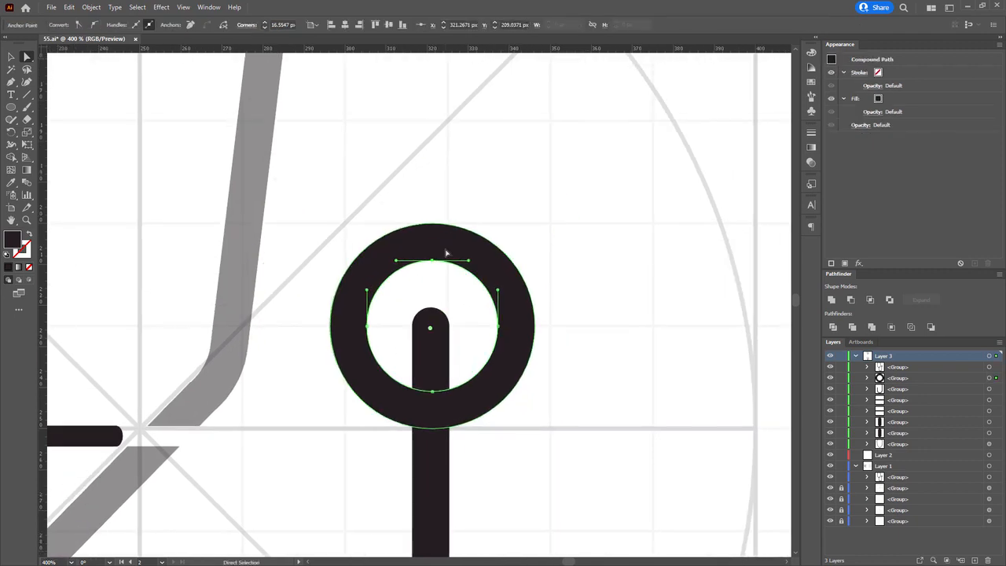
pyautogui.press('Delete')
pyautogui.press('Delete')
# Clear the ring's remaining inner outline so the disc is solid behind the tube's rounded end.
pyautogui.click(464, 265)
pyautogui.click(434, 451)
pyautogui.moveTo(447, 435); pyautogui.dragTo(458, 424)
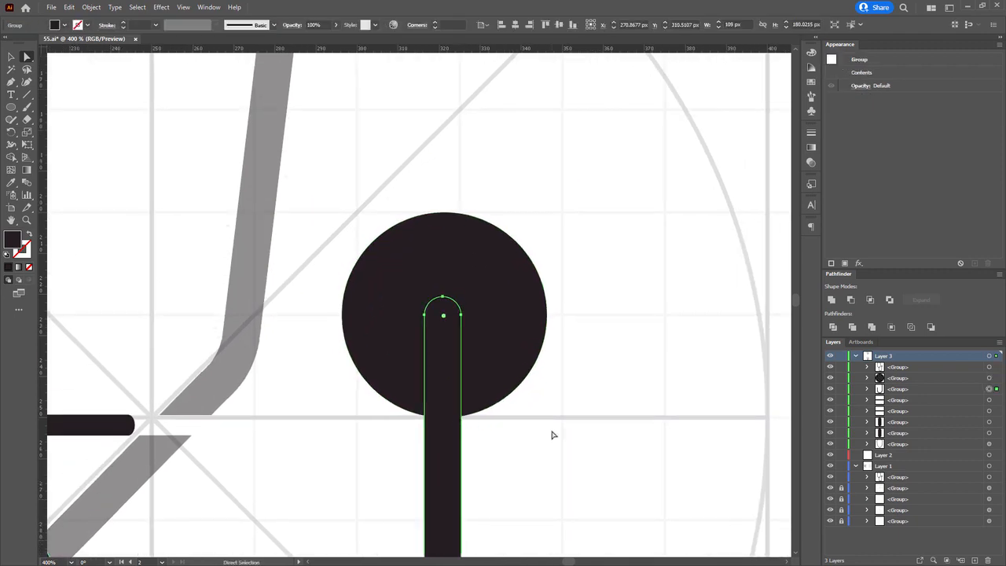
pyautogui.click(552, 435)
# Lay a wider copy of the crossbar across the top of the Y-shaped piece and remove the short floating bar.
pyautogui.scroll(-3, 552, 436)
pyautogui.click(452, 322)
pyautogui.click(476, 320)
pyautogui.moveTo(487, 326); pyautogui.dragTo(483, 264)
pyautogui.scroll(3, 350, 362)
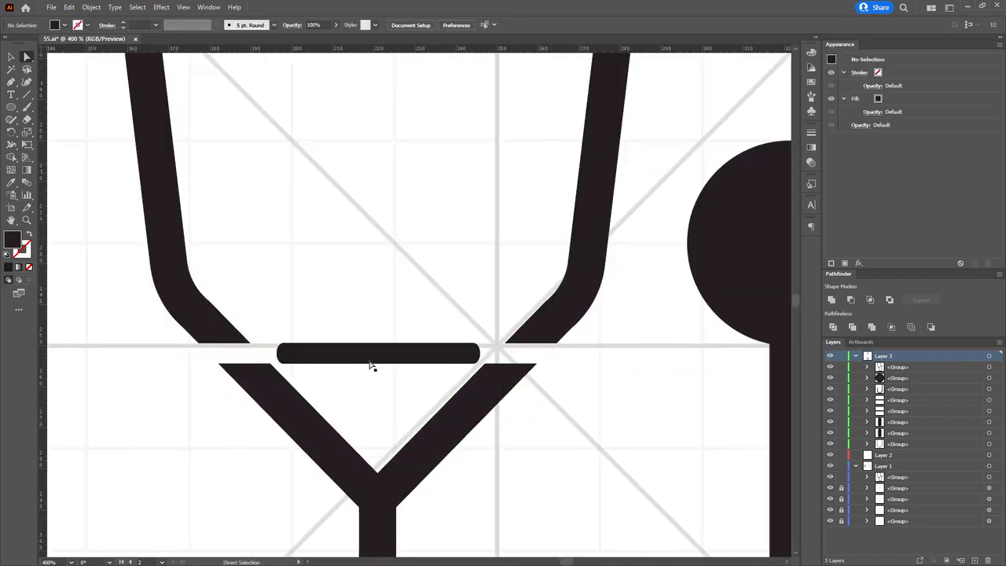
pyautogui.click(374, 358)
pyautogui.moveTo(479, 353); pyautogui.dragTo(514, 376)
pyautogui.keyDown('ctrl'); pyautogui.click(464, 355); pyautogui.keyUp('ctrl')
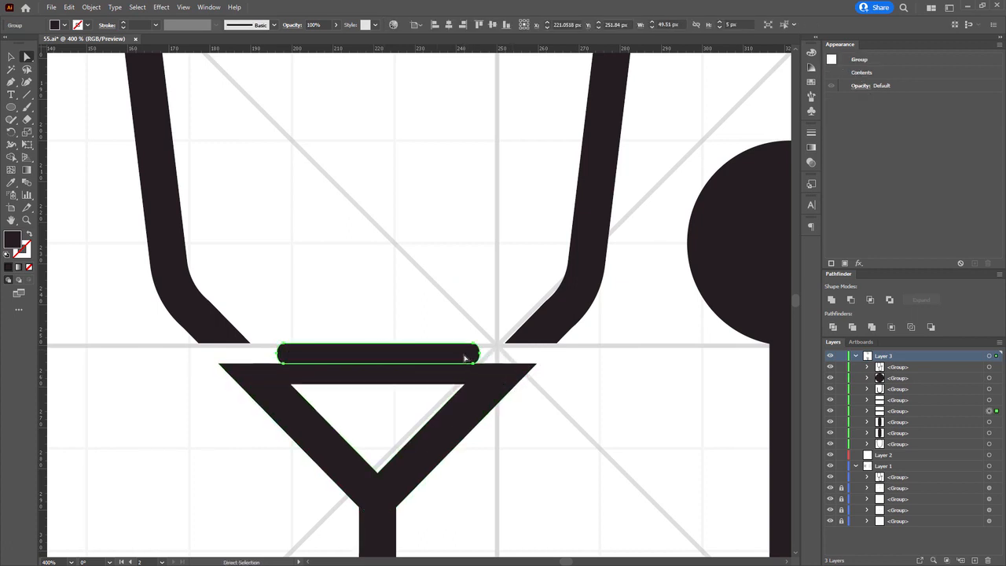
pyautogui.press('Delete')
# Round off the lower cut ends of the two slanted side tubes.
pyautogui.moveTo(464, 355); pyautogui.dragTo(475, 426)
pyautogui.moveTo(171, 406); pyautogui.dragTo(319, 417)
pyautogui.moveTo(565, 404); pyautogui.dragTo(568, 371)
pyautogui.hotkey('ctrl', 'z')
pyautogui.scroll(2, 552, 419)
pyautogui.scroll(-3, 452, 324)
# Thicken the crossbar downward to about 7 px and unite it with the Y-shaped piece.
pyautogui.click(430, 356)
pyautogui.click(313, 381)
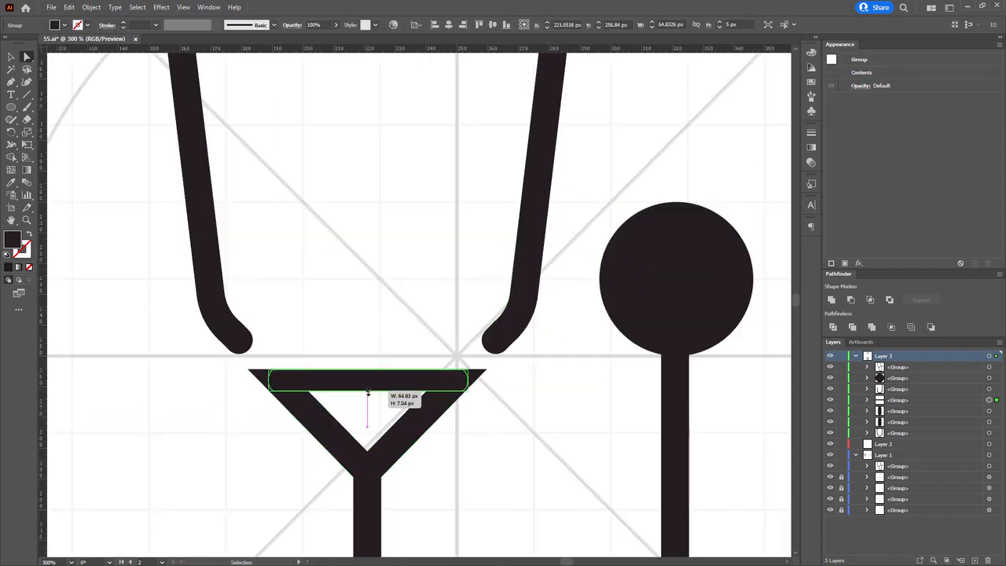
pyautogui.keyDown('shift'); pyautogui.click(426, 405); pyautogui.keyUp('shift')
pyautogui.click(832, 299)
pyautogui.click(445, 302)
# Round the triangular piece's two upper outer corners to a radius of about 2.4 px.
pyautogui.moveTo(445, 302); pyautogui.dragTo(440, 215)
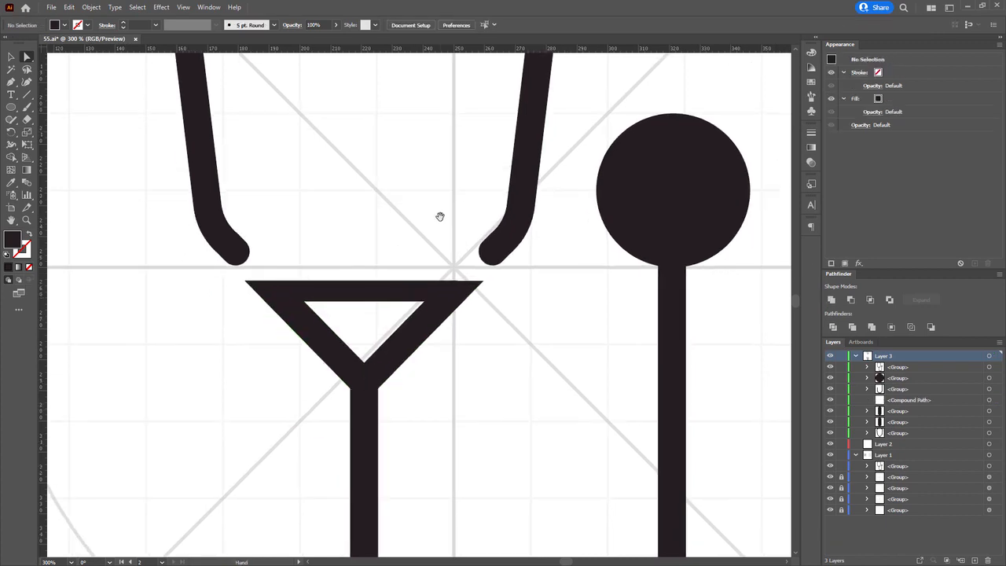
pyautogui.scroll(2, 341, 301)
pyautogui.click(160, 279)
pyautogui.keyDown('shift'); pyautogui.click(634, 281); pyautogui.keyUp('shift')
pyautogui.moveTo(627, 283); pyautogui.dragTo(599, 292)
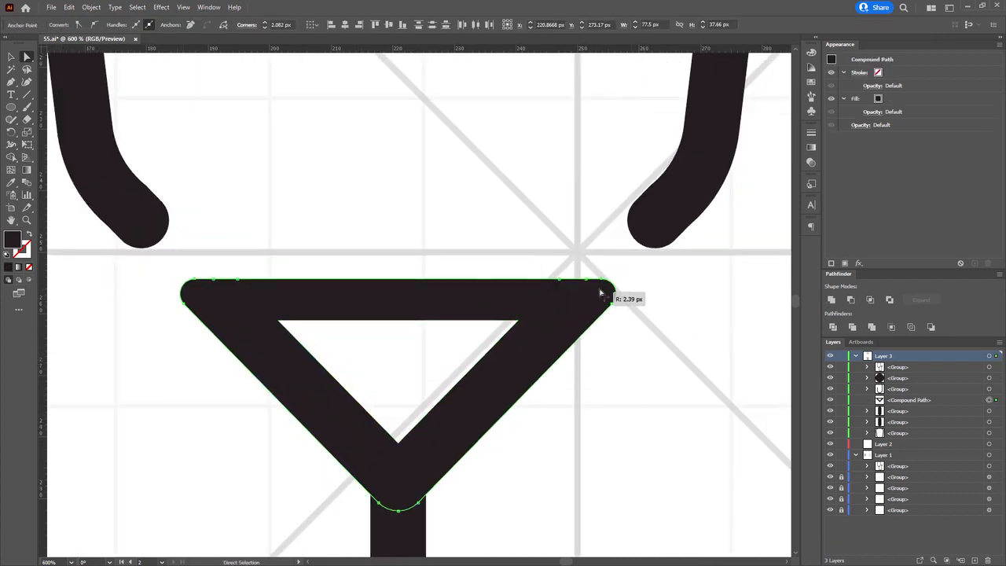
pyautogui.scroll(-4, 404, 368)
pyautogui.click(415, 317)
# Paste a copy of the chest-piece disc in place and shrink it to a concentric circle about 13.5 px wide.
pyautogui.moveTo(415, 317); pyautogui.dragTo(596, 371)
pyautogui.scroll(-4, 397, 332)
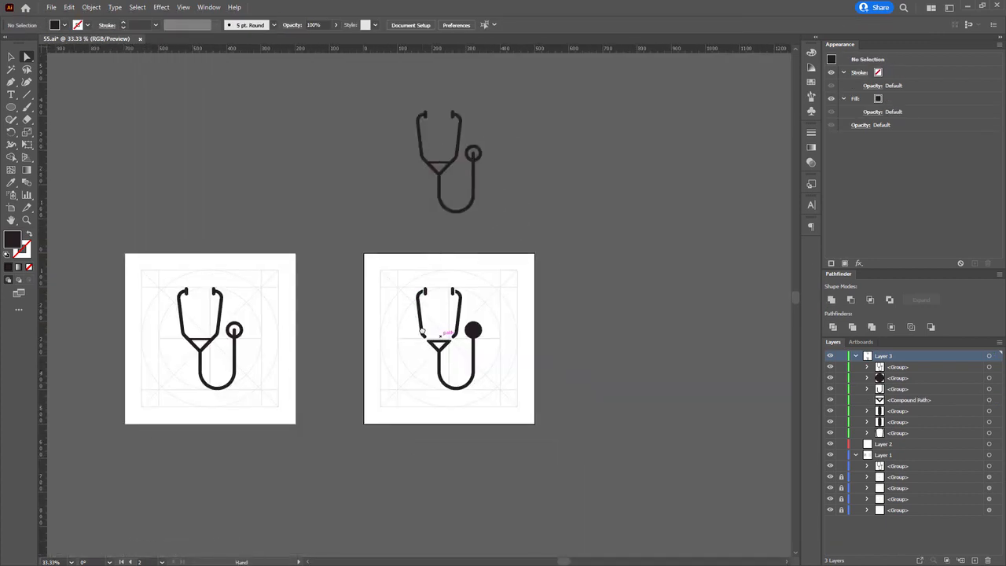
pyautogui.scroll(2, 445, 343)
pyautogui.moveTo(434, 341); pyautogui.dragTo(361, 369)
pyautogui.moveTo(353, 311); pyautogui.dragTo(325, 293)
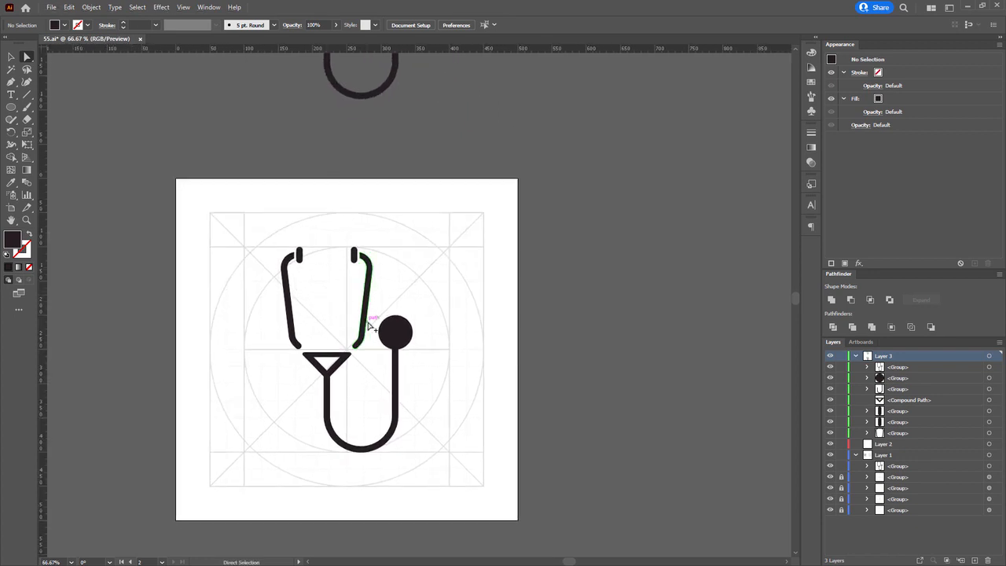
pyautogui.scroll(5, 393, 329)
pyautogui.keyDown('ctrl'); pyautogui.click(407, 354); pyautogui.keyUp('ctrl')
pyautogui.hotkey('ctrl', 'c')
pyautogui.hotkey('ctrl', 'f')
pyautogui.press('v')
pyautogui.moveTo(505, 253); pyautogui.dragTo(454, 295)
# Cut the small circle out of the disc with Shape Builder, leaving a gap around the tube's rounded end.
pyautogui.press('a')
pyautogui.scroll(2, 436, 332)
pyautogui.hotkey('shift', 'm')
pyautogui.keyDown('alt'); pyautogui.click(425, 306); pyautogui.keyUp('alt')
pyautogui.press('a')
pyautogui.scroll(-3, 442, 256)
pyautogui.click(520, 260)
# Select all parts of the glyph stethoscope and group them.
pyautogui.moveTo(519, 262); pyautogui.dragTo(603, 248)
pyautogui.scroll(-5, 604, 248)
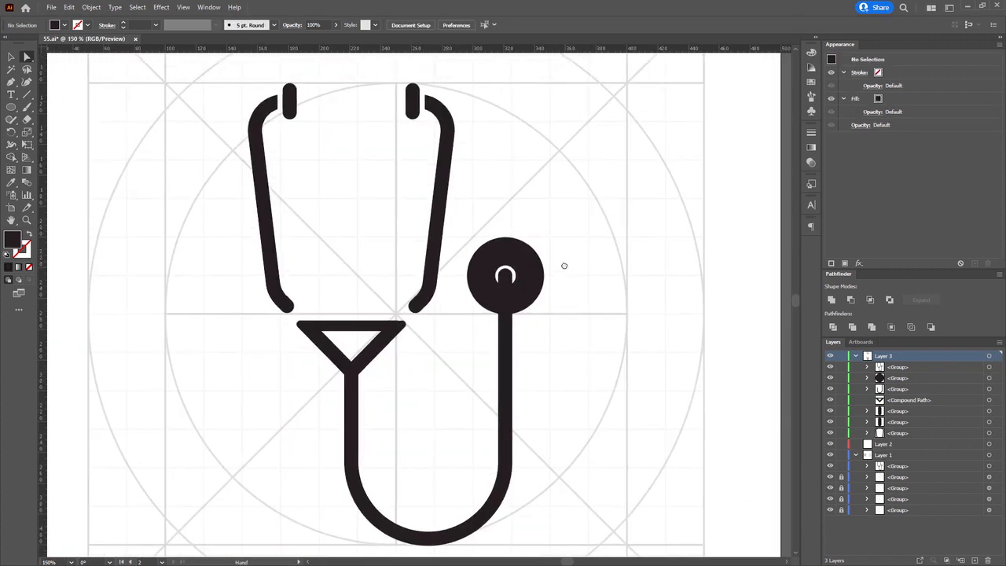
pyautogui.moveTo(238, 116); pyautogui.dragTo(525, 460)
pyautogui.hotkey('ctrl', 'g')
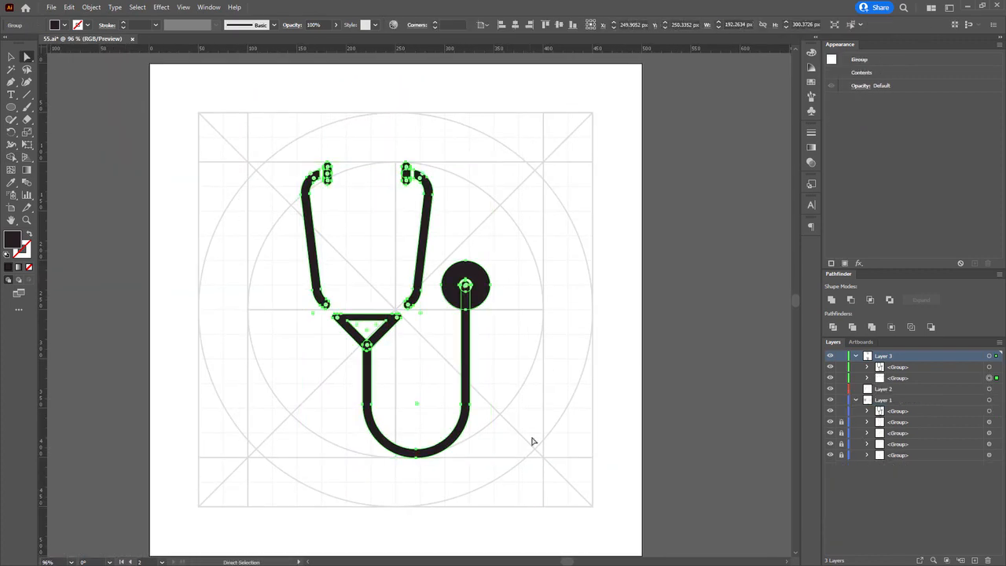
pyautogui.moveTo(526, 387); pyautogui.dragTo(479, 410)
pyautogui.click(618, 371)
# Duplicate the glyph artboard with its grid and artwork to the right of the existing one.
pyautogui.scroll(-1, 674, 368)
pyautogui.moveTo(674, 368); pyautogui.dragTo(619, 351)
pyautogui.hotkey('shift', 'o')
pyautogui.moveTo(278, 161); pyautogui.dragTo(738, 132)
pyautogui.press('v')
pyautogui.moveTo(726, 220); pyautogui.dragTo(476, 281)
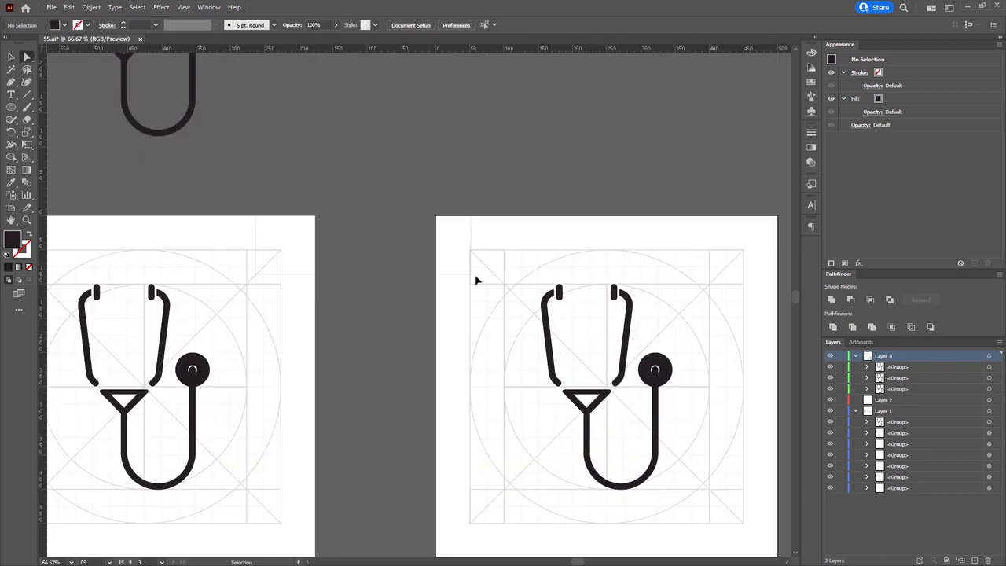
# Move the duplicated stethoscope onto a new top layer, pasted in its original place.
pyautogui.click(579, 298)
pyautogui.moveTo(701, 515); pyautogui.dragTo(559, 496)
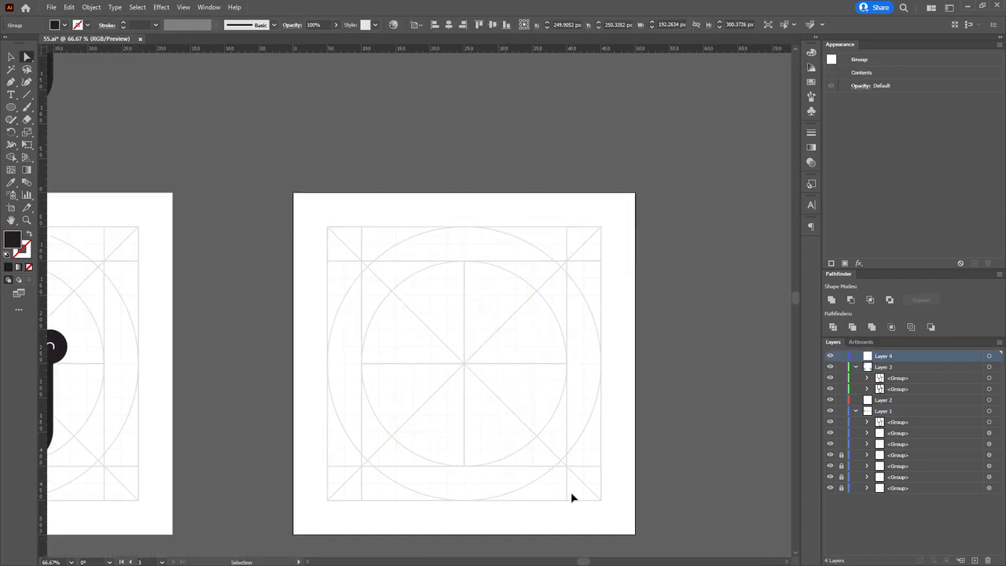
pyautogui.hotkey('ctrl', 'f')
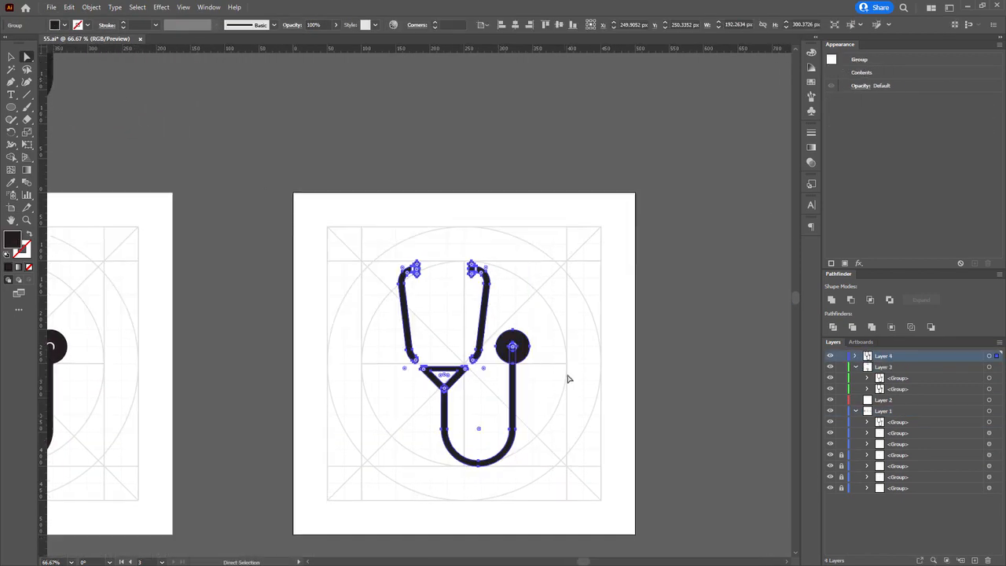
pyautogui.click(855, 367)
pyautogui.click(606, 344)
# Create a row of four equally spaced circles, each about 55.6 px wide, above the new artboard as colour swatches.
pyautogui.scroll(3, 432, 379)
pyautogui.moveTo(452, 352); pyautogui.dragTo(408, 405)
pyautogui.scroll(-3, 407, 405)
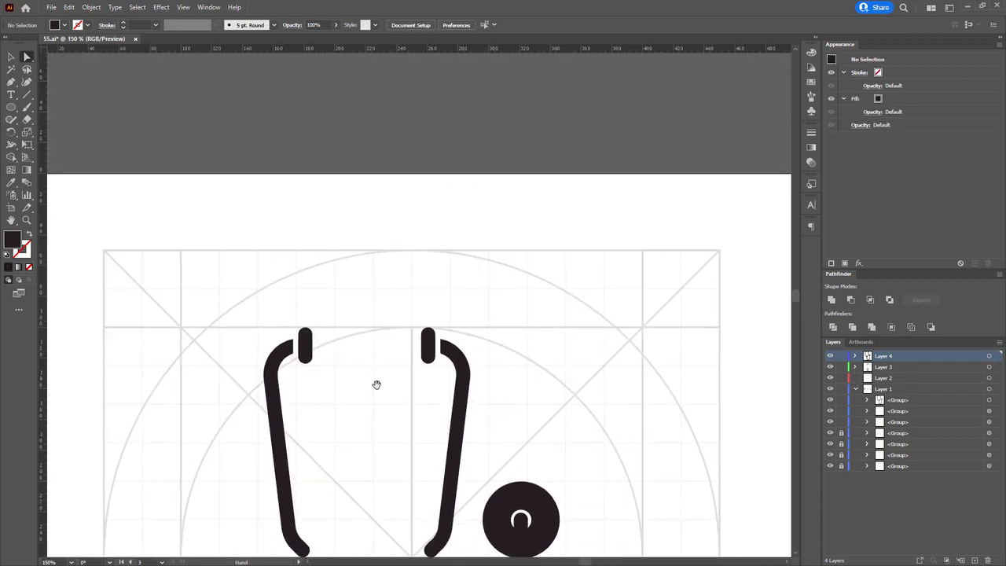
pyautogui.moveTo(250, 126)
pyautogui.mouseDown()
pyautogui.moveTo(305, 181)
pyautogui.moveTo(348, 150)
pyautogui.mouseUp()
pyautogui.hotkey('ctrl', 'd')
pyautogui.hotkey('ctrl', 'd')
# Fill the first swatch circle with light blue and the second with bright turquoise.
pyautogui.click(811, 52)
pyautogui.moveTo(742, 110)
pyautogui.mouseDown()
pyautogui.moveTo(748, 123)
pyautogui.moveTo(738, 110)
pyautogui.mouseUp()
pyautogui.click(334, 153)
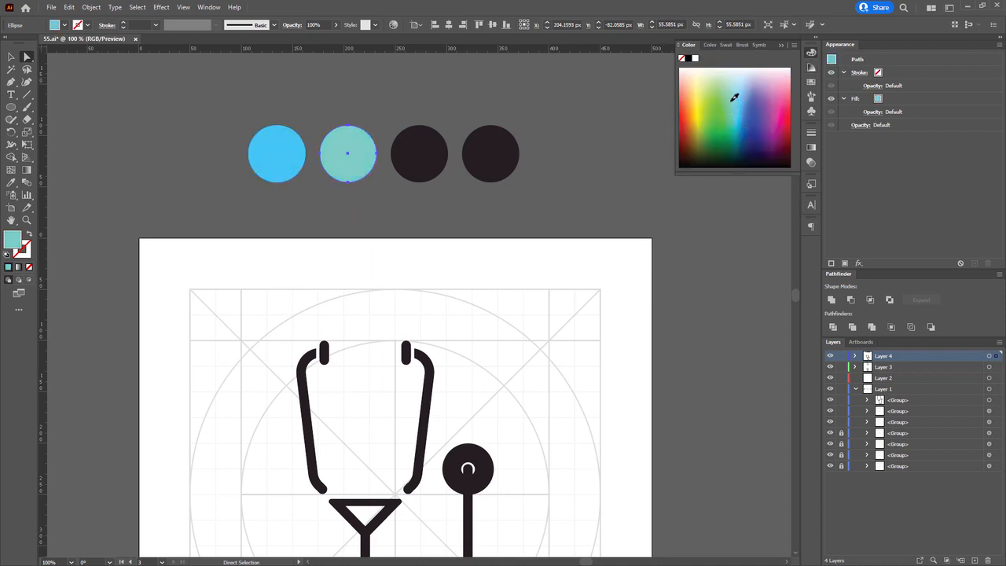
pyautogui.doubleClick(17, 244)
pyautogui.click(617, 222)
pyautogui.doubleClick(14, 238)
pyautogui.click(614, 223)
pyautogui.click(535, 206)
pyautogui.moveTo(535, 206); pyautogui.dragTo(512, 136)
# Fill the third swatch circle with a strong medium blue, starting from a darker shade of the light blue.
pyautogui.click(400, 94)
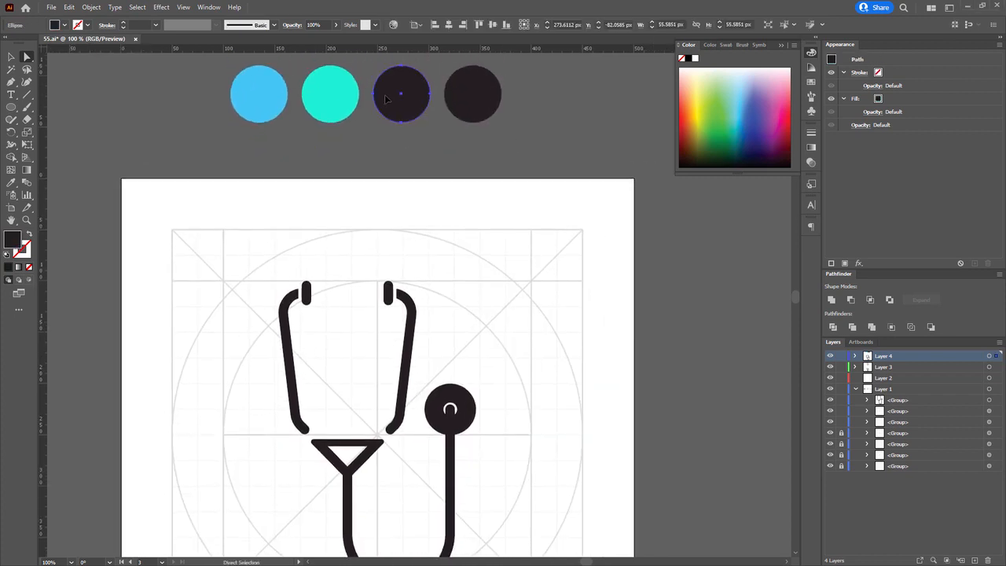
pyautogui.press('i')
pyautogui.click(259, 95)
pyautogui.click(811, 66)
pyautogui.click(724, 85)
pyautogui.doubleClick(11, 238)
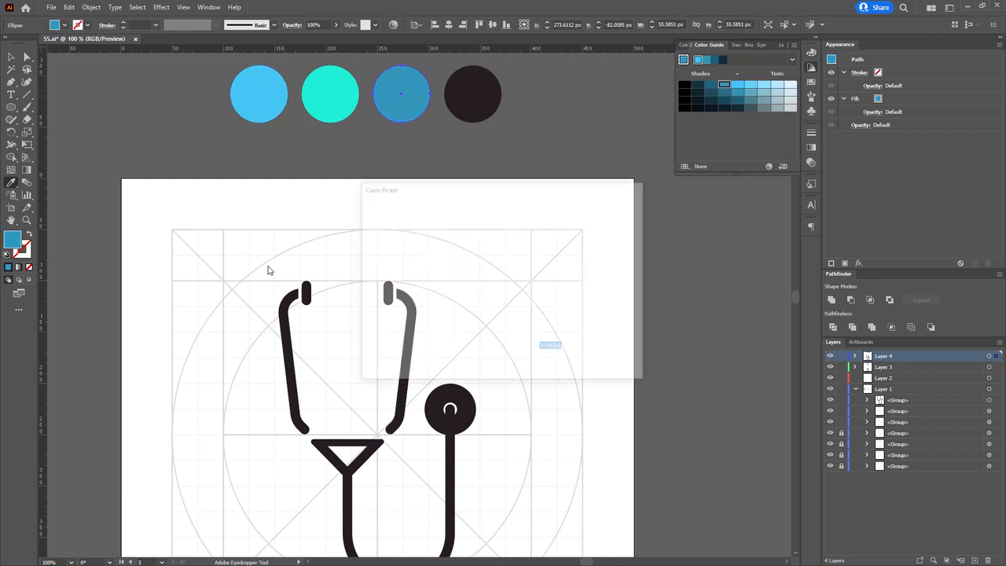
pyautogui.moveTo(512, 256); pyautogui.dragTo(512, 243)
pyautogui.click(613, 221)
pyautogui.press('a')
pyautogui.click(553, 137)
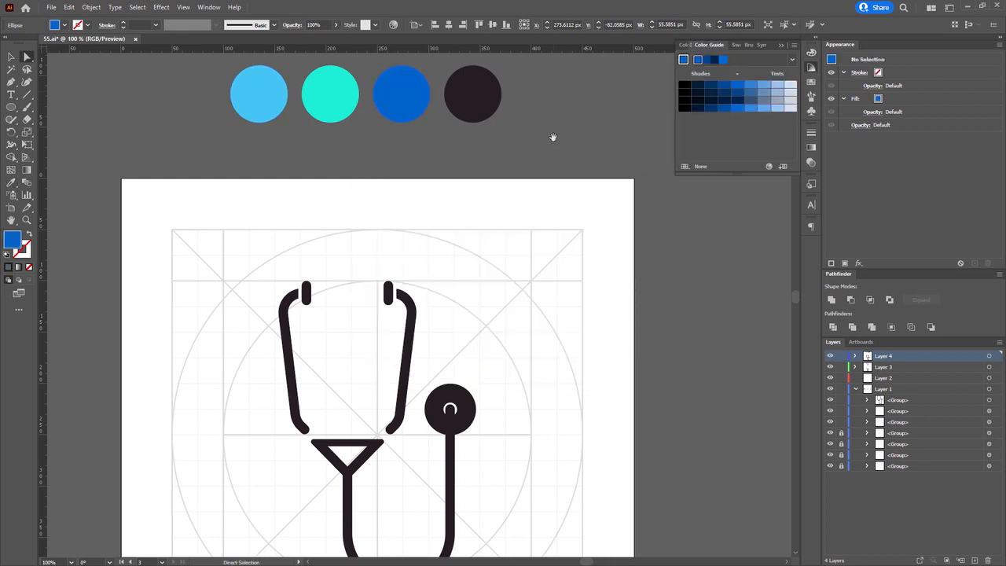
# Fill the fourth swatch circle with a dark navy shade of the medium blue.
pyautogui.click(465, 104)
pyautogui.moveTo(552, 137); pyautogui.dragTo(484, 129)
pyautogui.click(712, 88)
pyautogui.click(499, 128)
# Move the four swatch circles beside the new artboard and rotate the row into a vertical column.
pyautogui.scroll(-1, 499, 128)
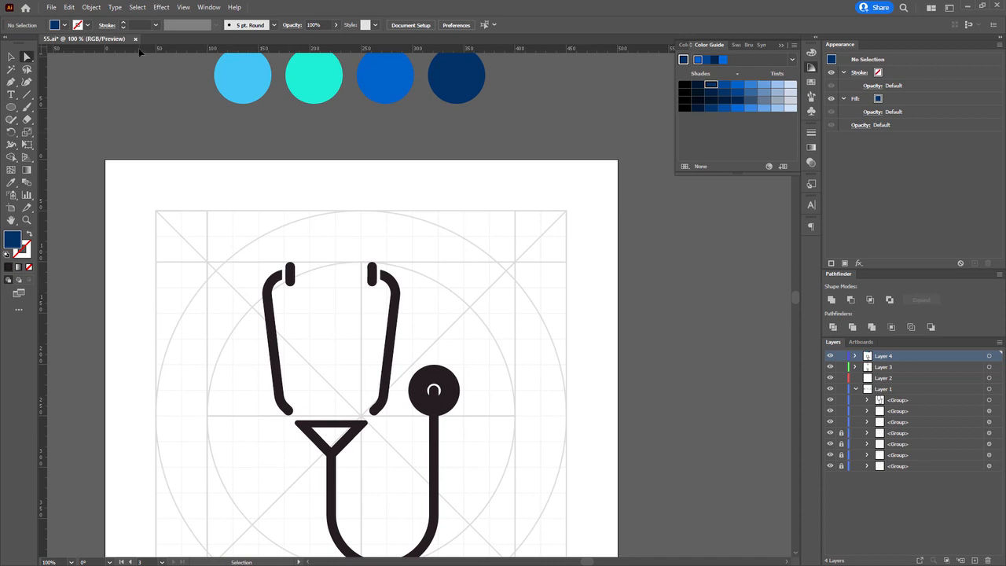
pyautogui.moveTo(140, 52); pyautogui.dragTo(557, 105)
pyautogui.moveTo(376, 84); pyautogui.dragTo(588, 279)
pyautogui.rightClick(700, 240)
pyautogui.click(706, 238)
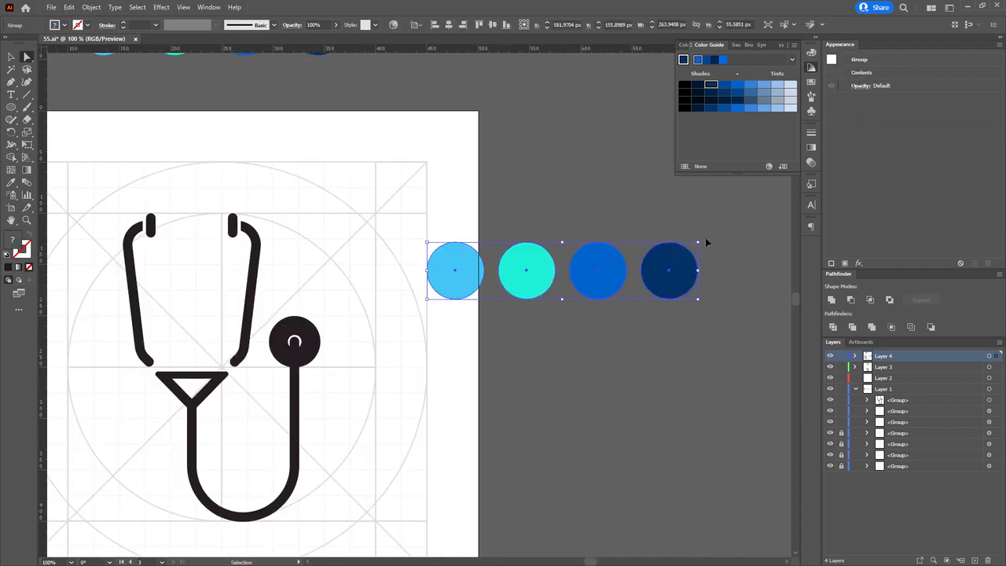
pyautogui.moveTo(705, 242); pyautogui.dragTo(597, 425)
pyautogui.moveTo(557, 231); pyautogui.dragTo(561, 332)
pyautogui.moveTo(487, 316); pyautogui.dragTo(610, 275)
pyautogui.moveTo(683, 307); pyautogui.dragTo(676, 307)
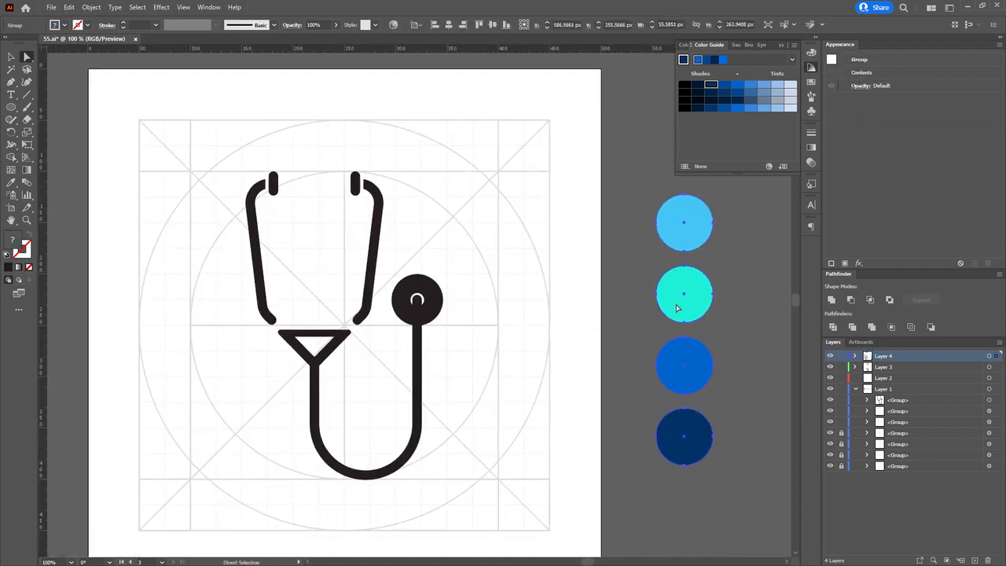
pyautogui.click(613, 305)
pyautogui.scroll(2, 411, 298)
pyautogui.press('v')
pyautogui.click(402, 294)
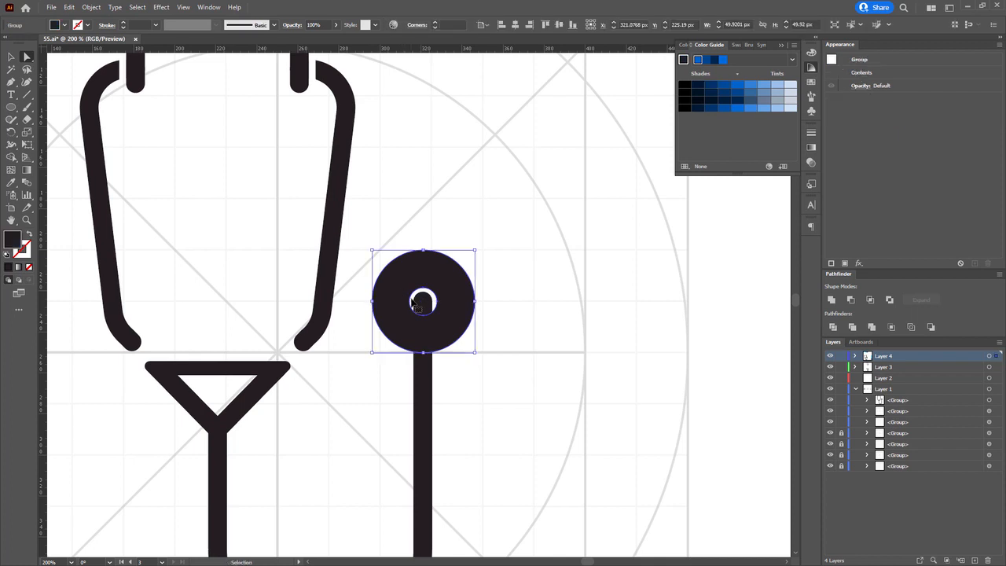
pyautogui.press('Delete')
pyautogui.click(414, 303)
pyautogui.hotkey('ctrl', 'z')
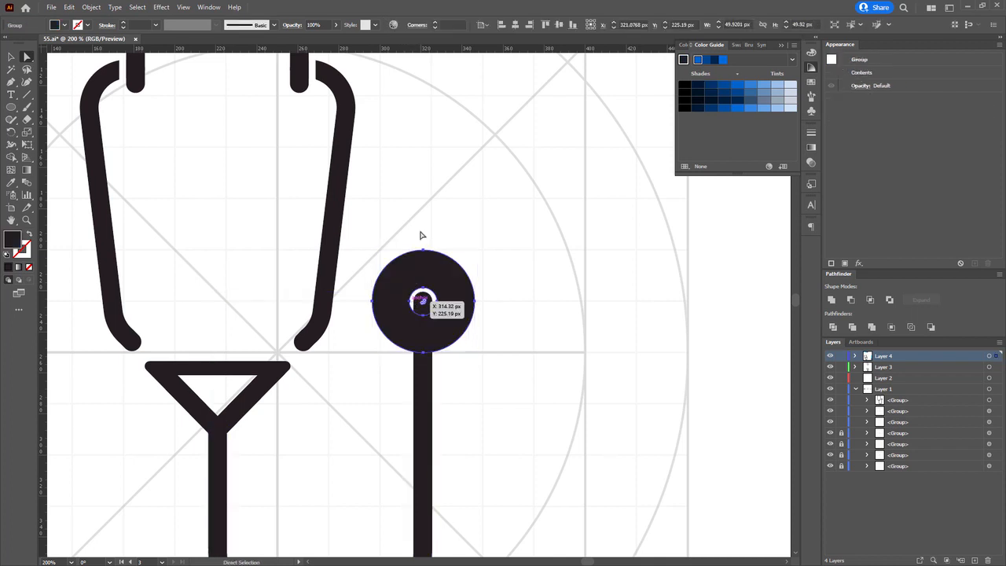
# Fill the chest-piece disc with the navy of the fourth swatch.
pyautogui.scroll(-1, 375, 280)
pyautogui.press('i')
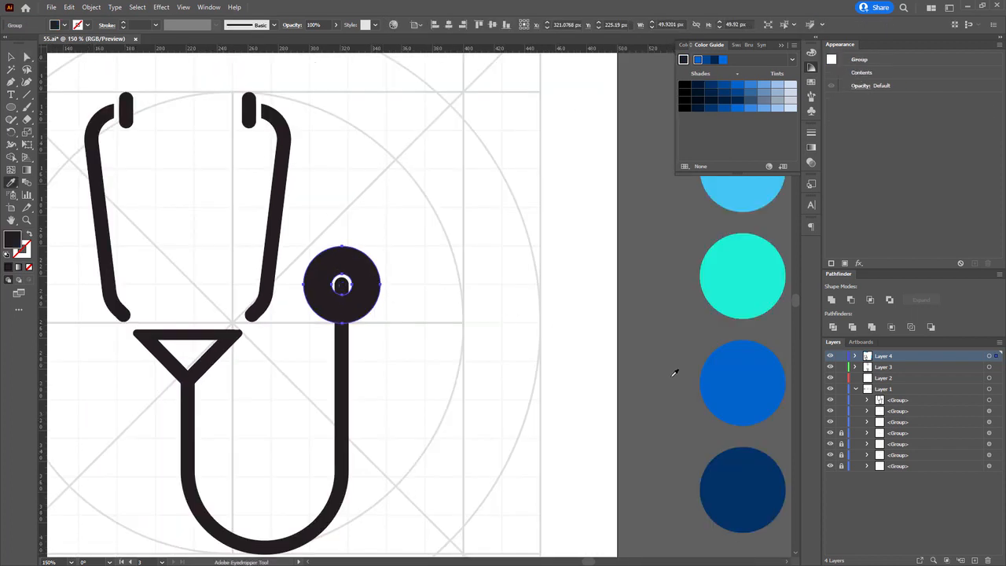
pyautogui.click(740, 477)
pyautogui.press('a')
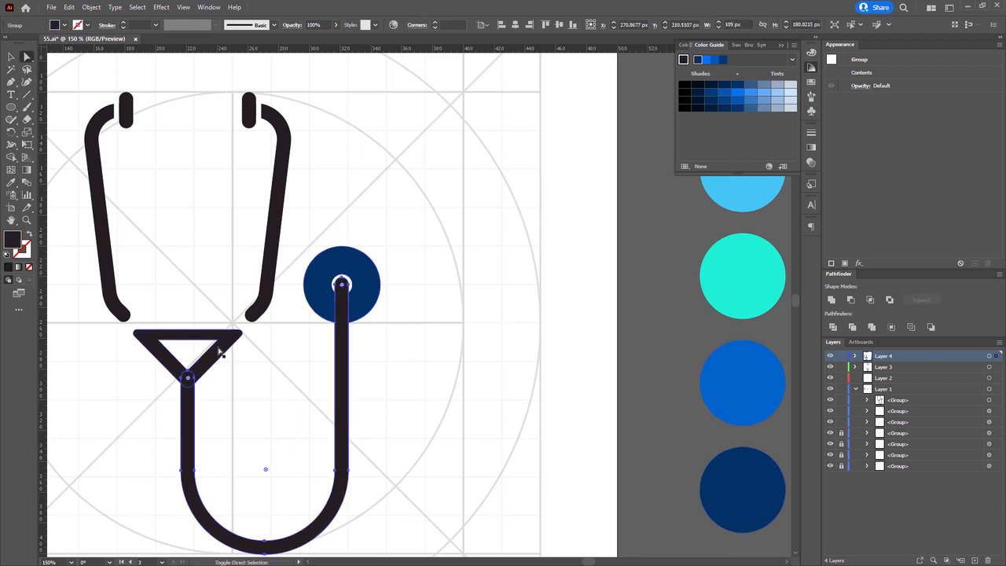
# Fill the U-shaped tube with the navy of the fourth swatch.
pyautogui.click(239, 385)
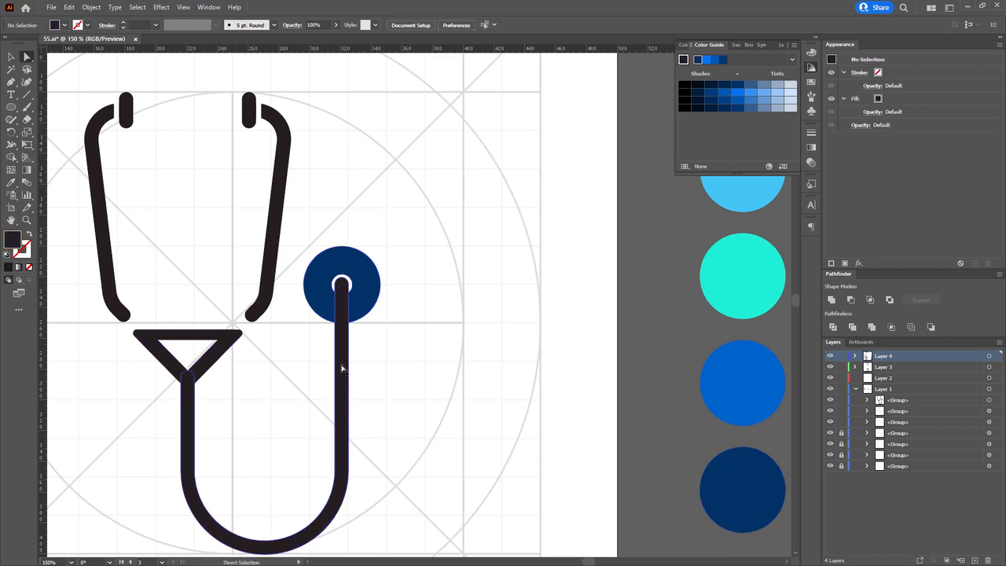
pyautogui.click(343, 369)
pyautogui.press('i')
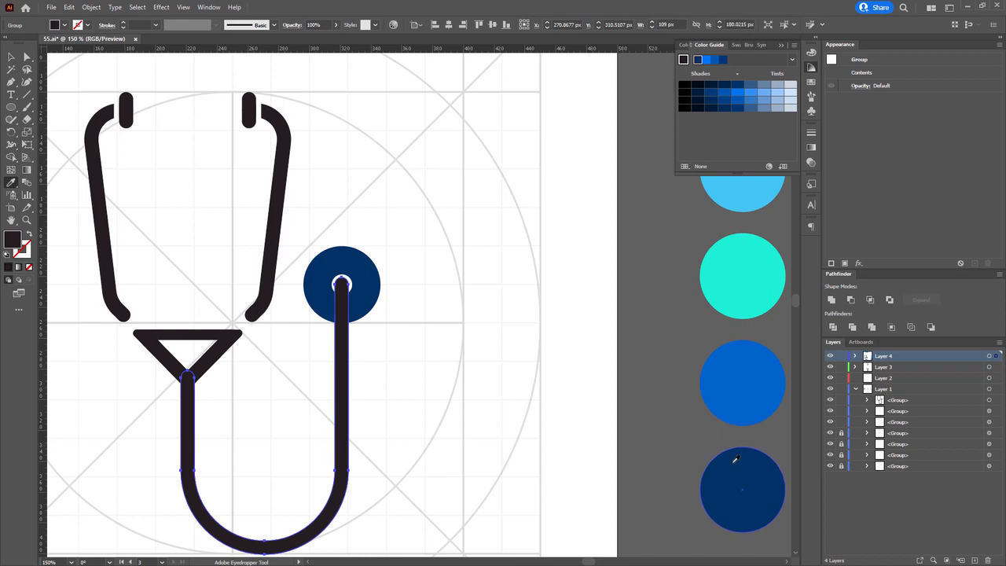
pyautogui.click(734, 460)
# Fill the chest-piece disc with the medium blue of the third swatch.
pyautogui.keyDown('ctrl'); pyautogui.click(368, 313); pyautogui.keyUp('ctrl')
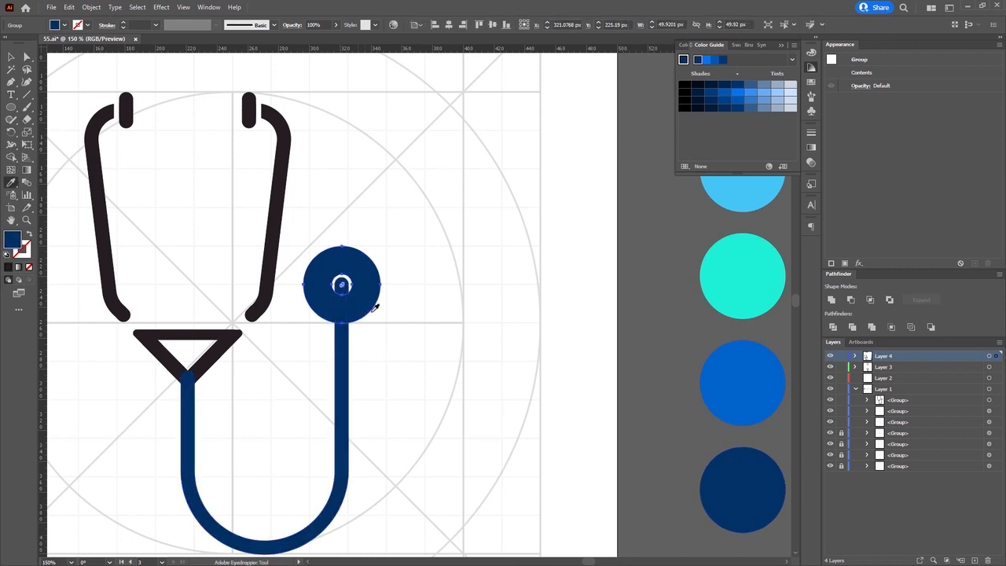
pyautogui.click(766, 393)
pyautogui.keyDown('ctrl'); pyautogui.click(654, 374); pyautogui.keyUp('ctrl')
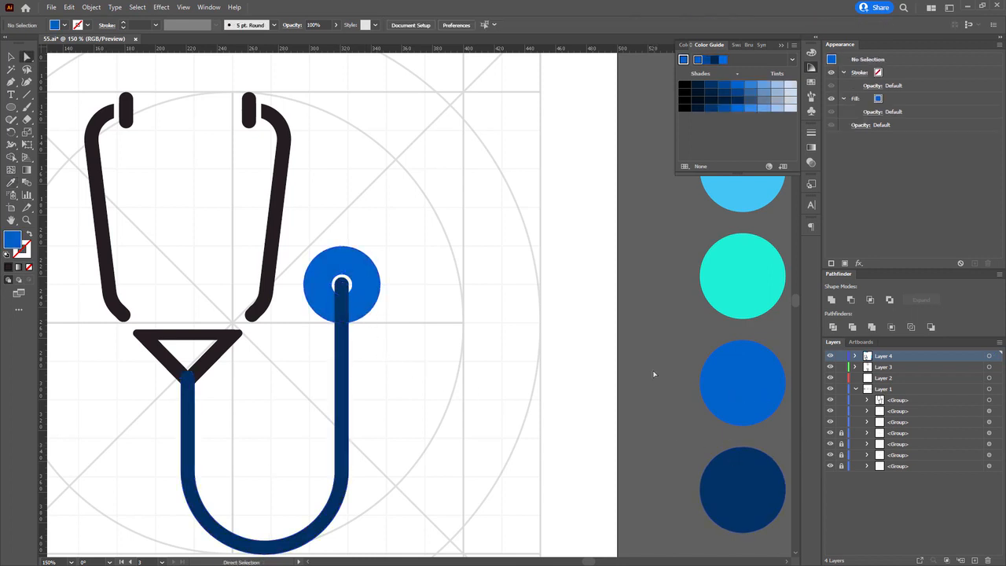
# Fill the triangular piece and both slanted side tubes with the medium blue.
pyautogui.moveTo(409, 360); pyautogui.dragTo(448, 360)
pyautogui.click(231, 382)
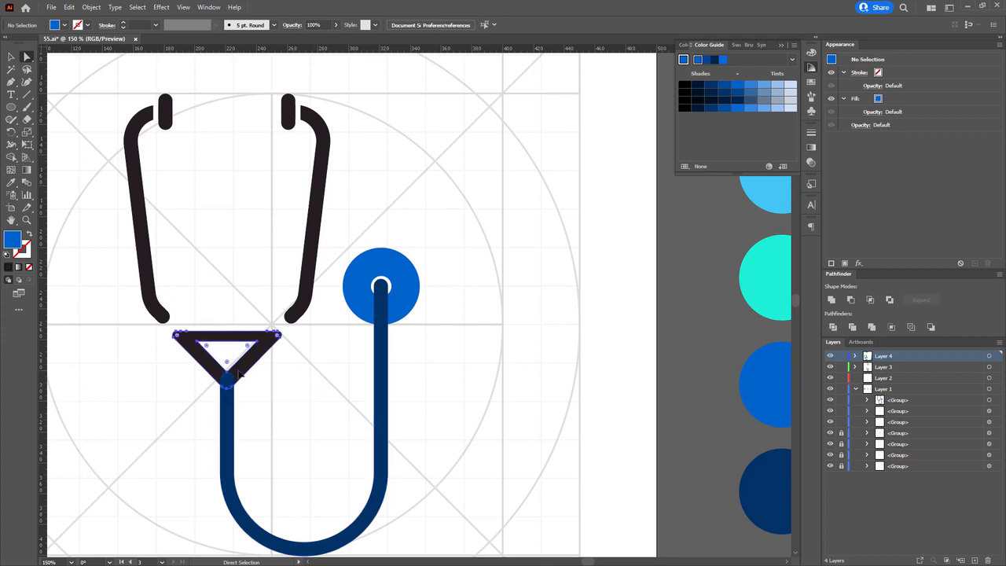
pyautogui.click(750, 385)
pyautogui.keyDown('ctrl'); pyautogui.click(183, 383); pyautogui.keyUp('ctrl')
pyautogui.moveTo(259, 314); pyautogui.dragTo(292, 443)
pyautogui.keyDown('ctrl'); pyautogui.keyDown('shift'); pyautogui.click(325, 386); pyautogui.keyUp('shift'); pyautogui.keyUp('ctrl')
pyautogui.click(267, 465)
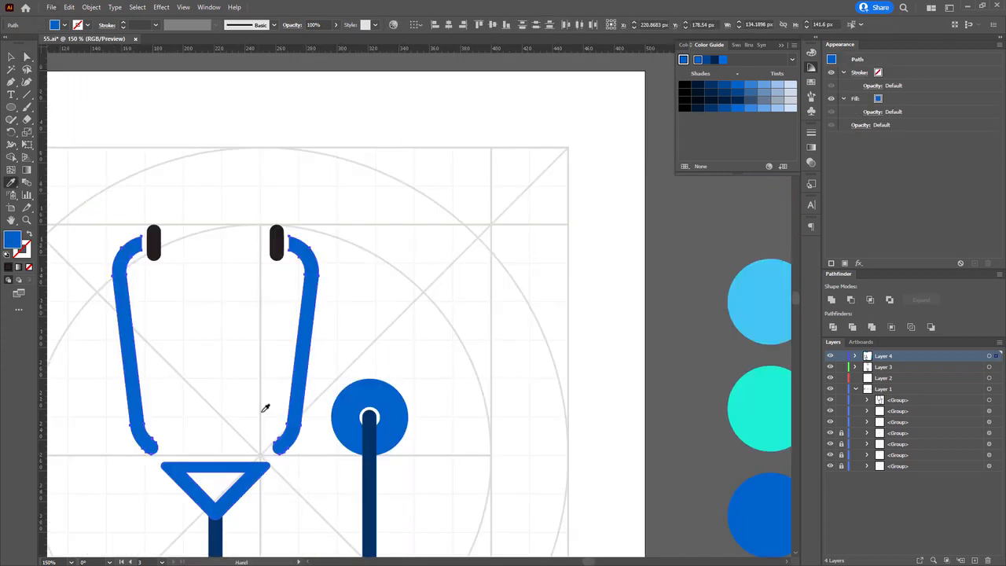
# Fill the two ear end pieces with the navy of the U-shaped tube.
pyautogui.keyDown('ctrl'); pyautogui.click(278, 243); pyautogui.keyUp('ctrl')
pyautogui.moveTo(246, 358); pyautogui.dragTo(160, 285)
pyautogui.click(130, 460)
# Fill the triangular piece and both slanted side tubes with the turquoise of the second swatch.
pyautogui.keyDown('ctrl'); pyautogui.click(173, 399); pyautogui.keyUp('ctrl')
pyautogui.click(684, 334)
pyautogui.moveTo(223, 354); pyautogui.dragTo(250, 354)
pyautogui.keyDown('ctrl'); pyautogui.click(237, 346); pyautogui.keyUp('ctrl')
pyautogui.keyDown('ctrl'); pyautogui.keyDown('shift'); pyautogui.click(82, 346); pyautogui.keyUp('shift'); pyautogui.keyUp('ctrl')
pyautogui.click(680, 335)
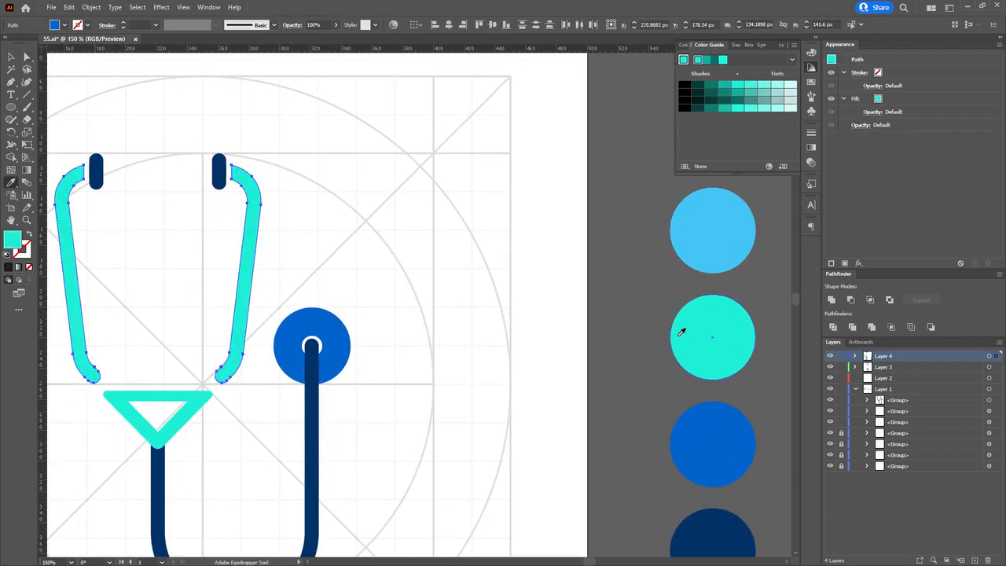
# Try the light blue of the first swatch on the triangular piece.
pyautogui.scroll(-1, 375, 303)
pyautogui.keyDown('ctrl'); pyautogui.click(256, 371); pyautogui.keyUp('ctrl')
pyautogui.click(599, 253)
# Fill the triangular piece with the same navy as the U-shaped tube below it.
pyautogui.keyDown('ctrl'); pyautogui.click(252, 377); pyautogui.keyUp('ctrl')
pyautogui.scroll(2, 252, 375)
pyautogui.click(288, 318)
pyautogui.hotkey('ctrl', 'z')
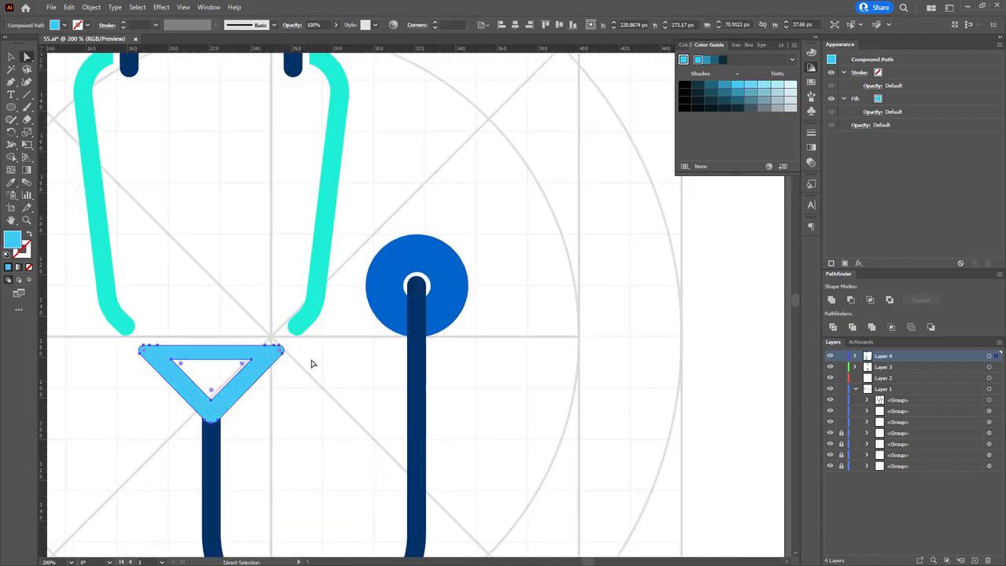
pyautogui.click(210, 444)
pyautogui.moveTo(280, 437); pyautogui.dragTo(260, 436)
# Paste a copy of the disc behind it, keep only the small inner circle, and fill that circle with turquoise.
pyautogui.keyDown('ctrl'); pyautogui.click(366, 290); pyautogui.keyUp('ctrl')
pyautogui.hotkey('ctrl', 'c')
pyautogui.hotkey('ctrl', 'b')
pyautogui.rightClick(366, 290)
pyautogui.click(432, 380)
pyautogui.press('Delete')
pyautogui.click(721, 294)
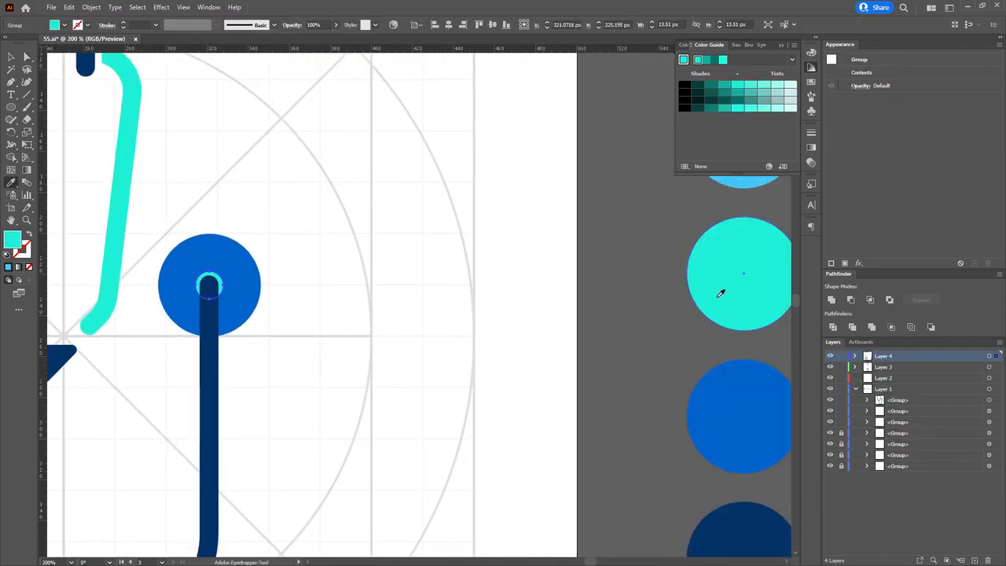
# Fill the small inner circle on the disc with the first swatch's light blue and enlarge it to about 18.3 px wide.
pyautogui.click(738, 183)
pyautogui.moveTo(339, 284); pyautogui.dragTo(347, 276)
pyautogui.keyDown('ctrl'); pyautogui.click(537, 239); pyautogui.keyUp('ctrl')
pyautogui.scroll(-1, 537, 239)
pyautogui.keyDown('ctrl'); pyautogui.click(373, 284); pyautogui.keyUp('ctrl')
pyautogui.moveTo(727, 377); pyautogui.dragTo(472, 359)
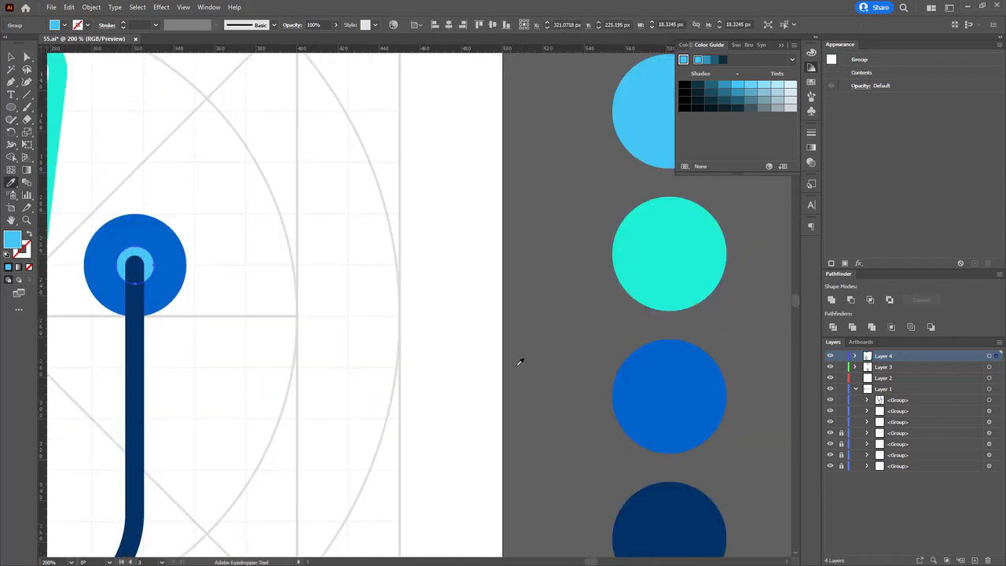
# Change the inner circle's fill to a brighter, more saturated sky blue and deselect the artwork.
pyautogui.doubleClick(15, 246)
pyautogui.click(484, 220)
pyautogui.click(624, 223)
pyautogui.press('a')
pyautogui.click(346, 244)
pyautogui.scroll(-2, 525, 304)
pyautogui.moveTo(346, 245); pyautogui.dragTo(452, 287)
pyautogui.moveTo(253, 286); pyautogui.dragTo(416, 498)
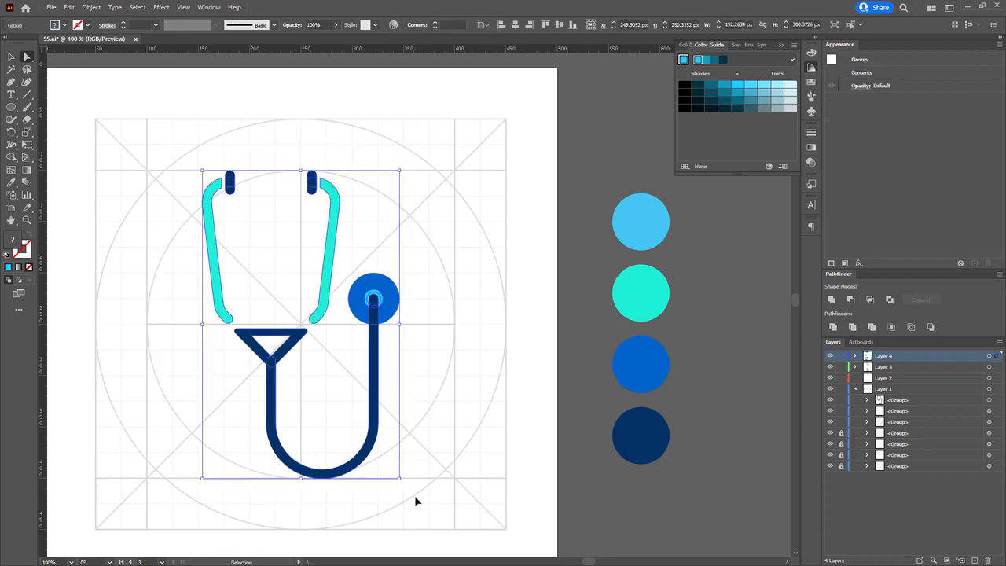
pyautogui.click(429, 406)
pyautogui.moveTo(432, 402); pyautogui.dragTo(495, 369)
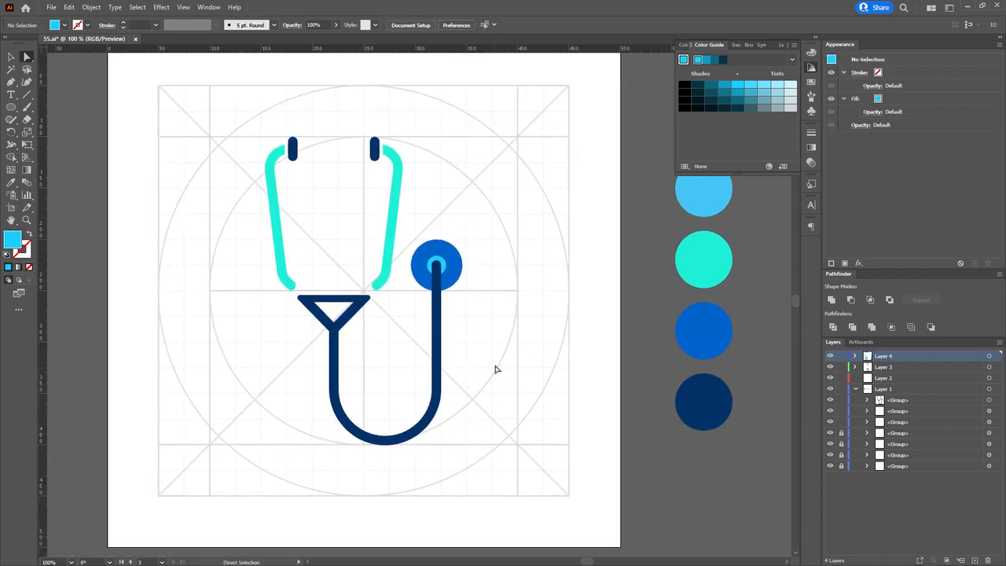
# Duplicate the third artboard with its stethoscope and grid, placing the copy beyond the vertical row of colour swatches.
pyautogui.hotkey('ctrl', '-')
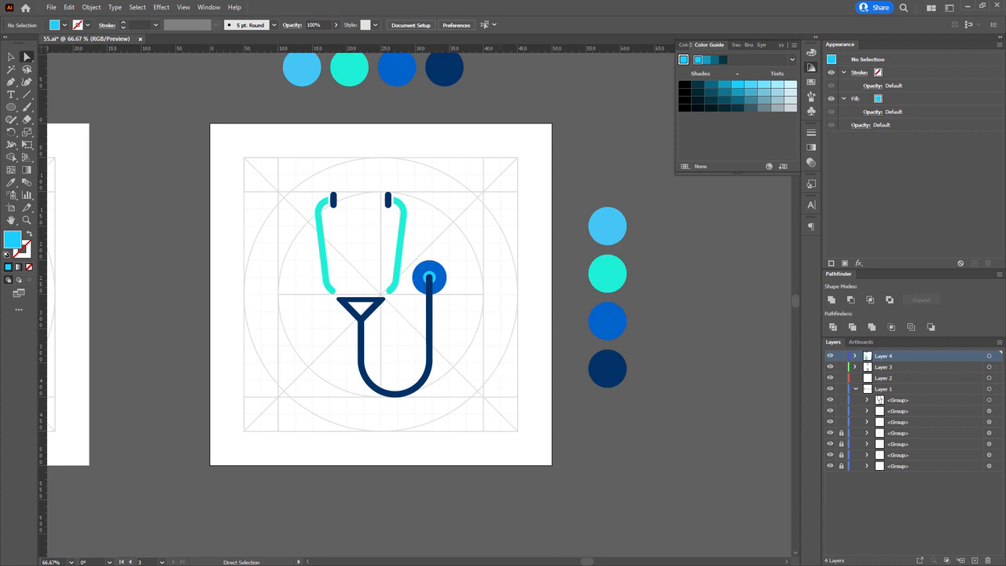
pyautogui.hotkey('ctrl', '0')
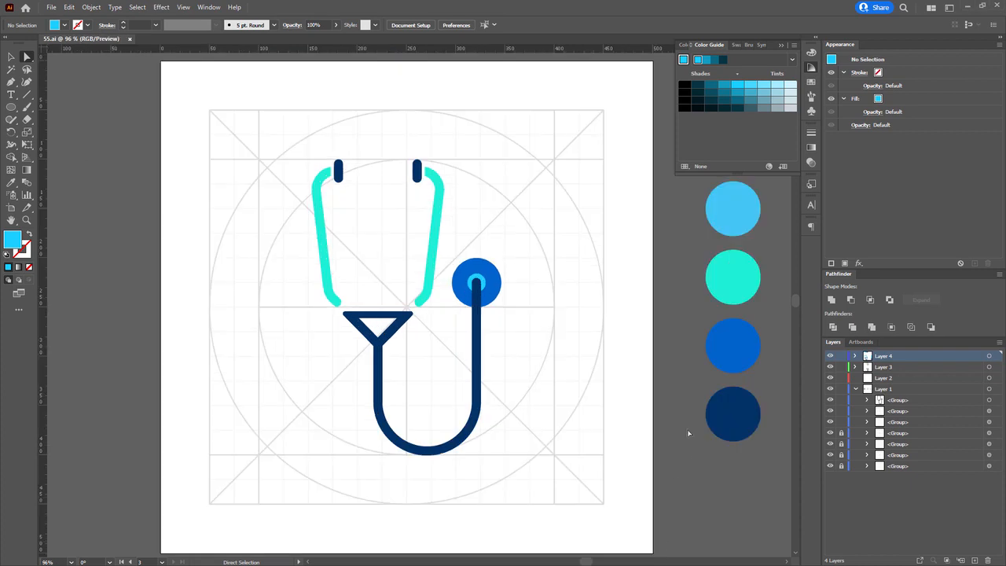
pyautogui.moveTo(687, 429); pyautogui.dragTo(437, 416)
pyautogui.scroll(-2, 600, 441)
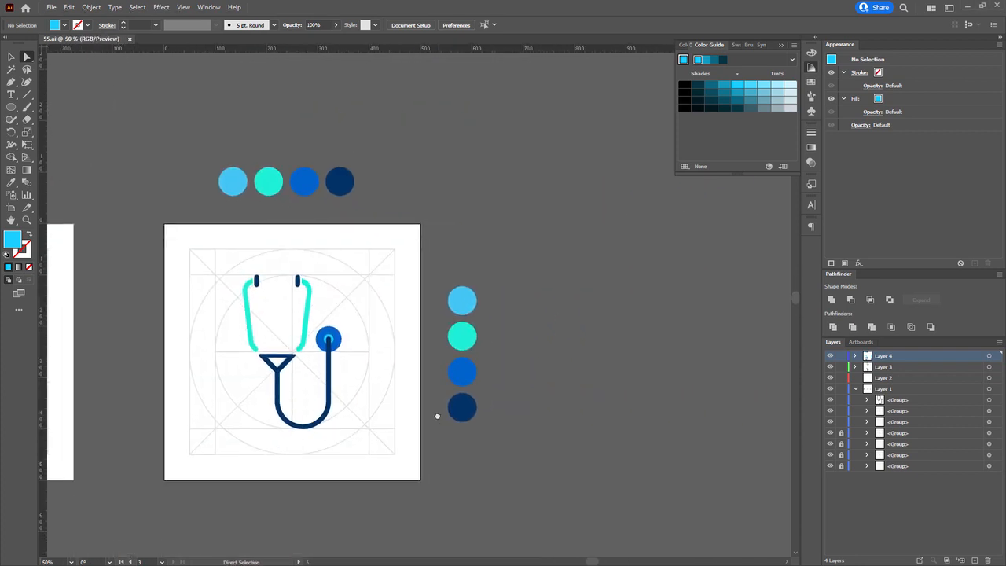
pyautogui.hotkey('shift', 'o')
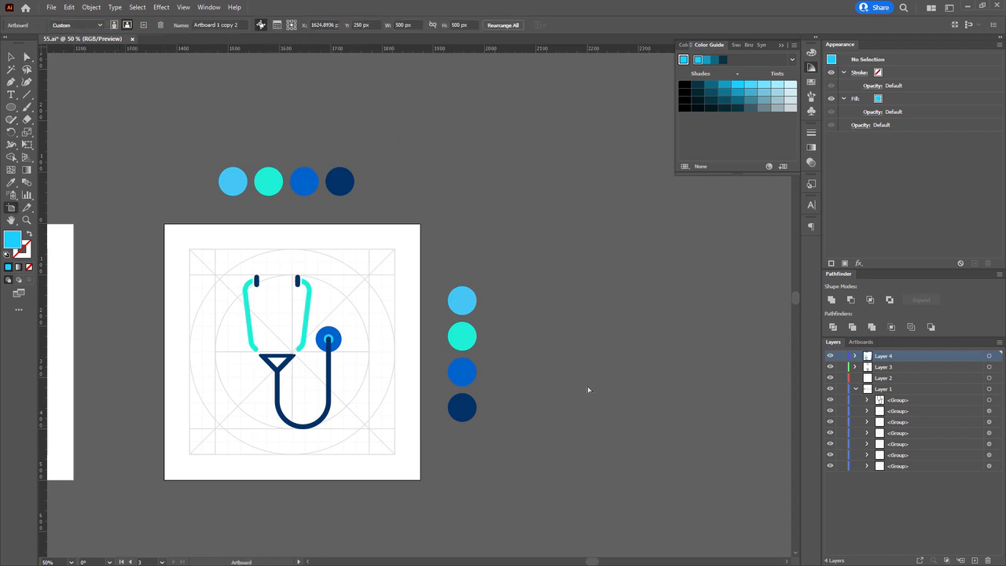
pyautogui.moveTo(202, 229); pyautogui.dragTo(545, 207)
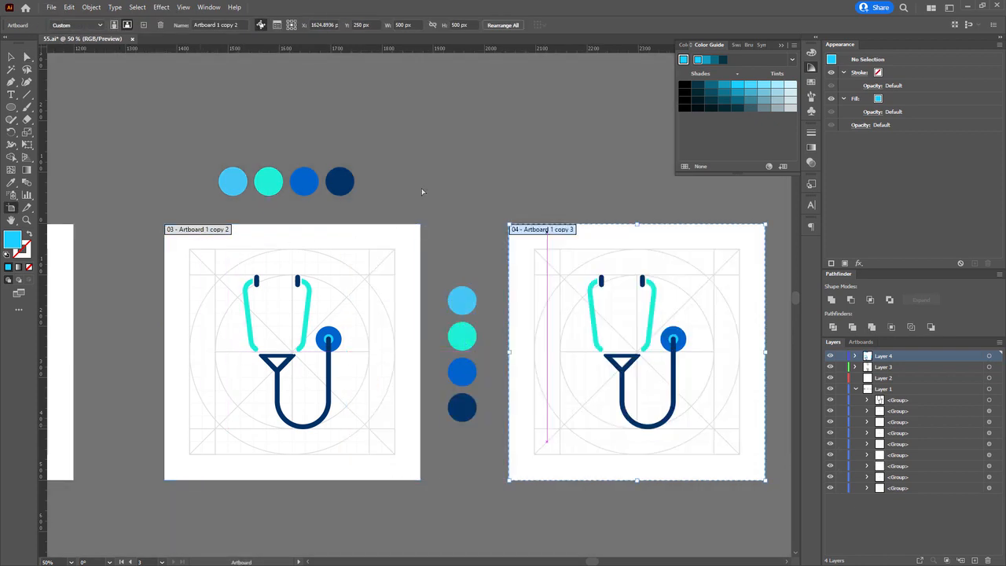
# Select the construction grid on the new fourth artboard and lock it.
pyautogui.press('a')
pyautogui.moveTo(674, 206); pyautogui.dragTo(408, 185)
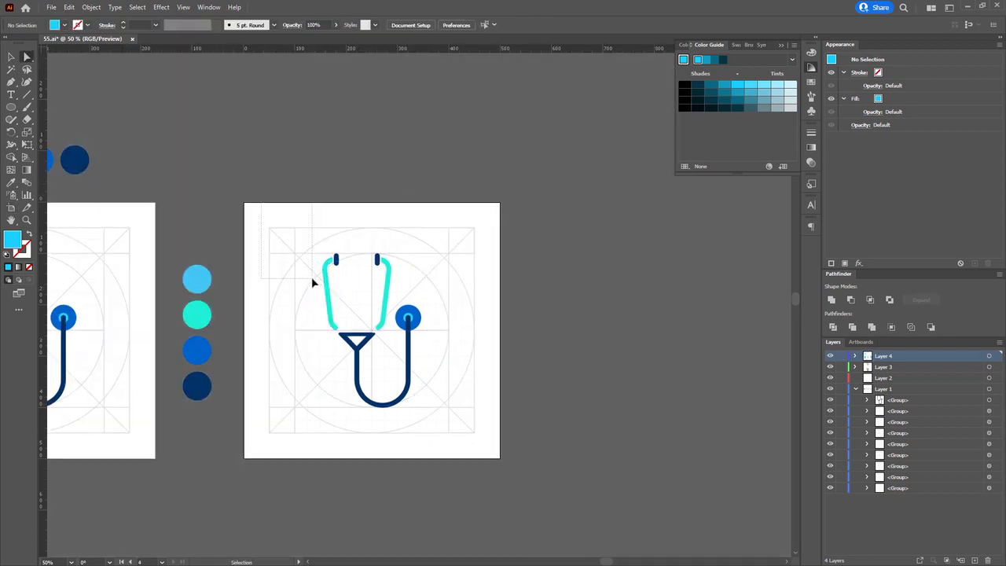
pyautogui.moveTo(312, 281); pyautogui.dragTo(309, 270)
pyautogui.hotkey('ctrl', '2')
pyautogui.scroll(2, 189, 302)
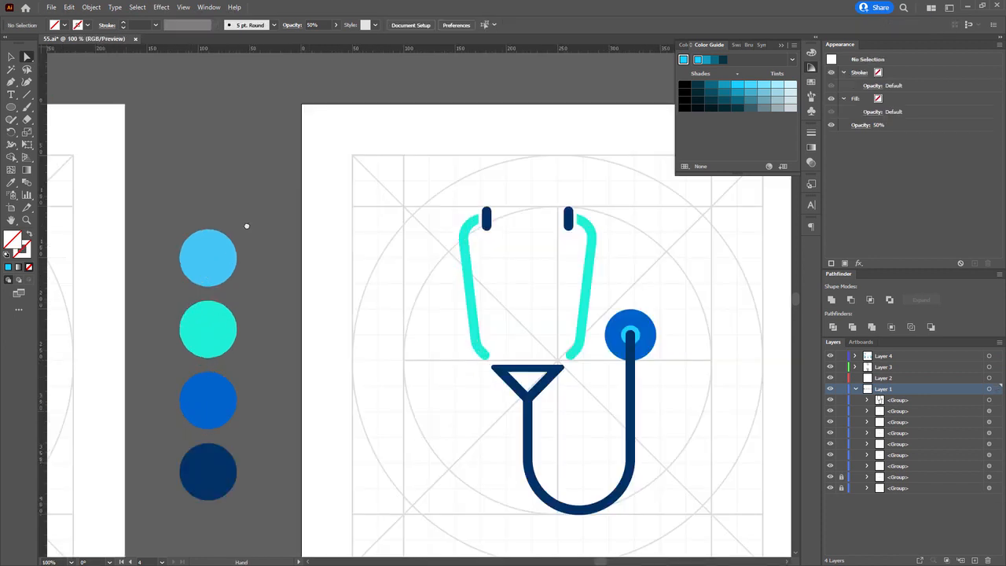
# Draw a tall, narrow rectangle between the colour swatches and the fourth artboard.
pyautogui.moveTo(260, 227); pyautogui.dragTo(208, 257)
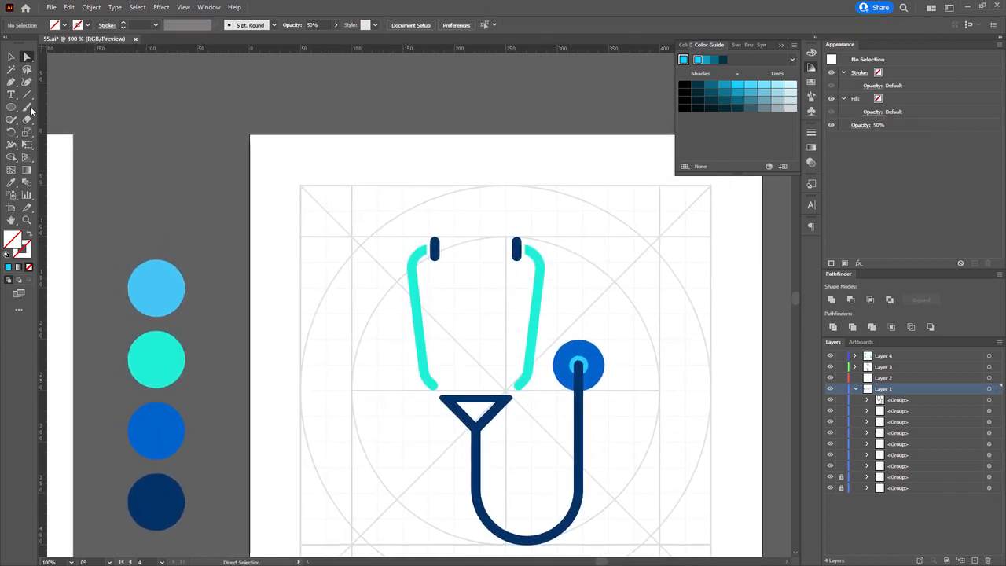
pyautogui.moveTo(13, 113); pyautogui.dragTo(50, 111)
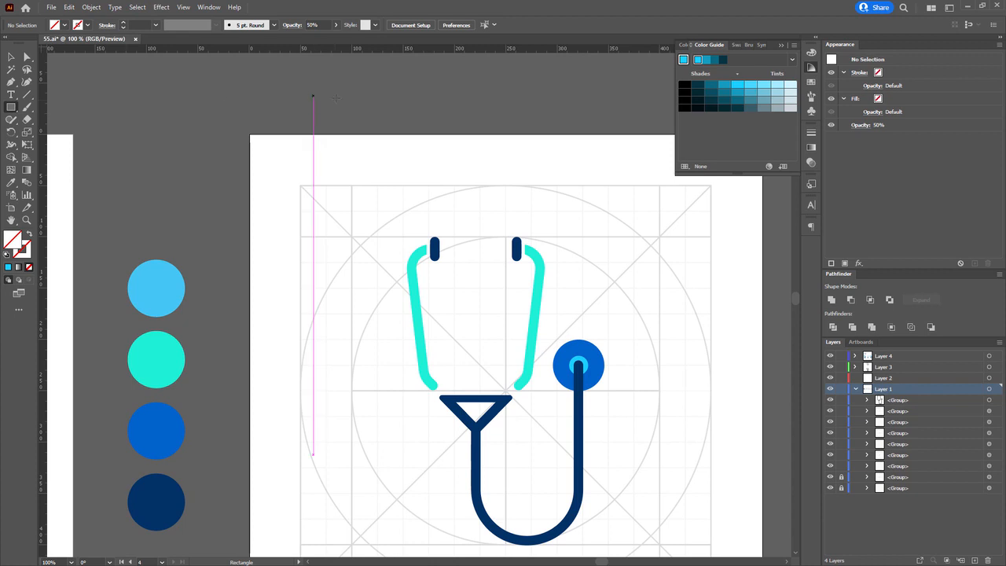
pyautogui.moveTo(213, 176); pyautogui.dragTo(239, 369)
# Give the rectangle a white-to-black linear gradient running lengthwise from its upper to its lower end.
pyautogui.press('i')
pyautogui.click(166, 360)
pyautogui.press('g')
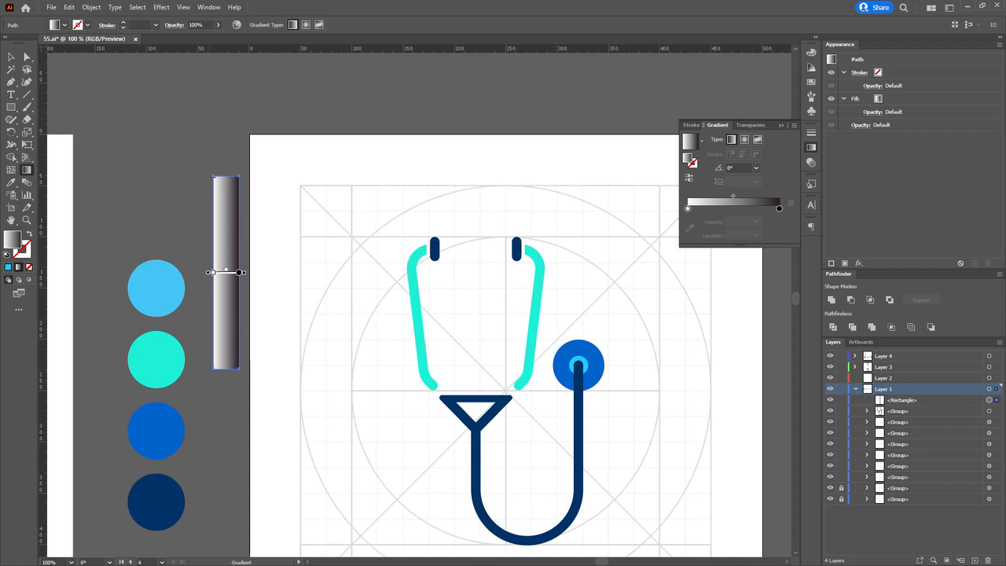
pyautogui.moveTo(216, 180); pyautogui.dragTo(237, 371)
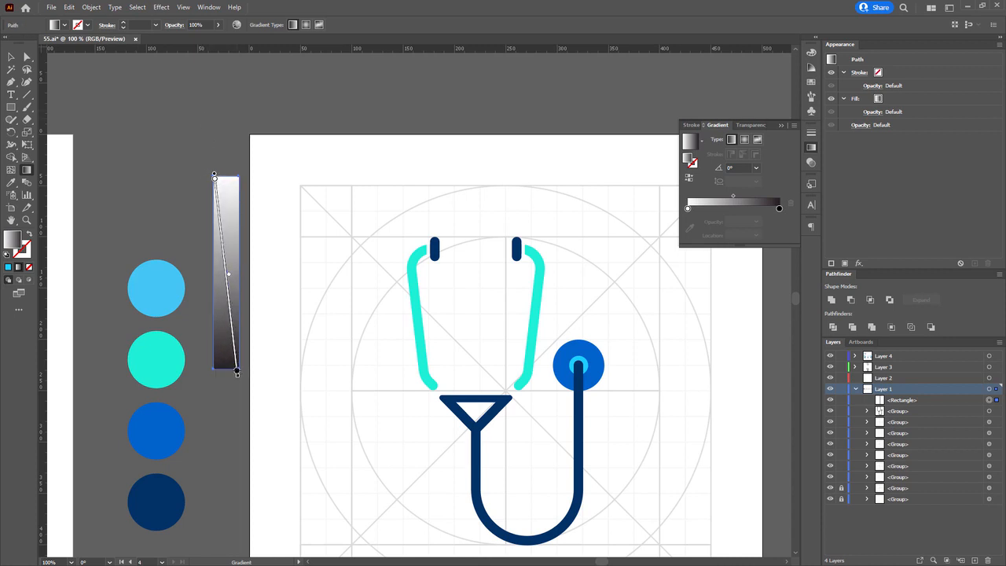
pyautogui.press('a')
pyautogui.moveTo(231, 316); pyautogui.dragTo(259, 328)
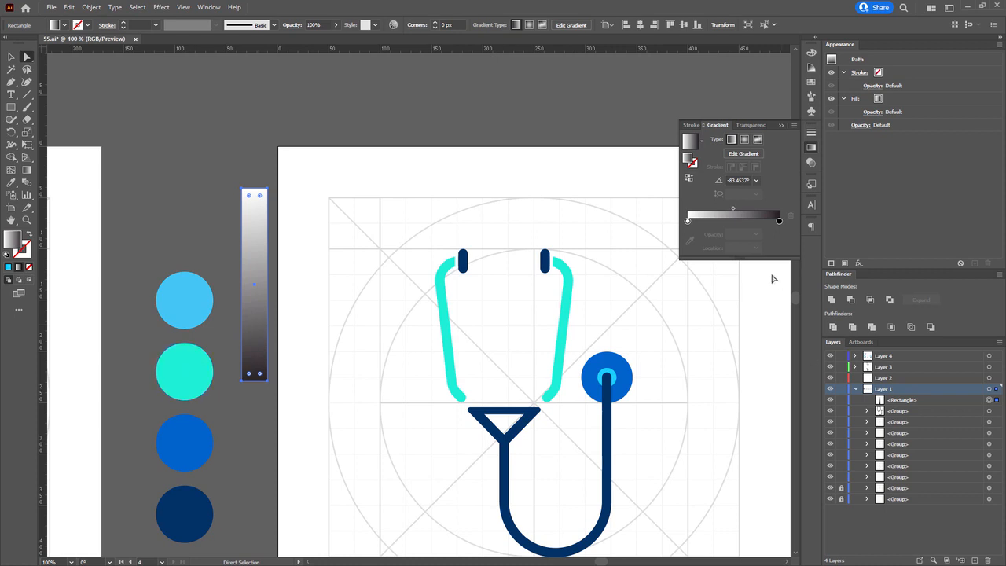
# Set the gradient's start stop to the first swatch's light blue and its end stop to the second swatch's turquoise.
pyautogui.click(688, 222)
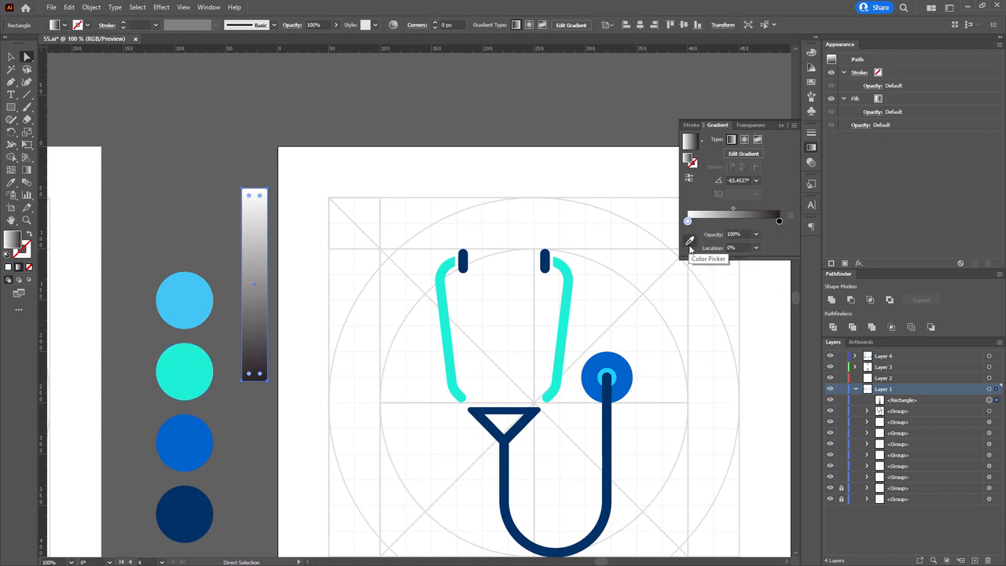
pyautogui.click(689, 242)
pyautogui.click(197, 304)
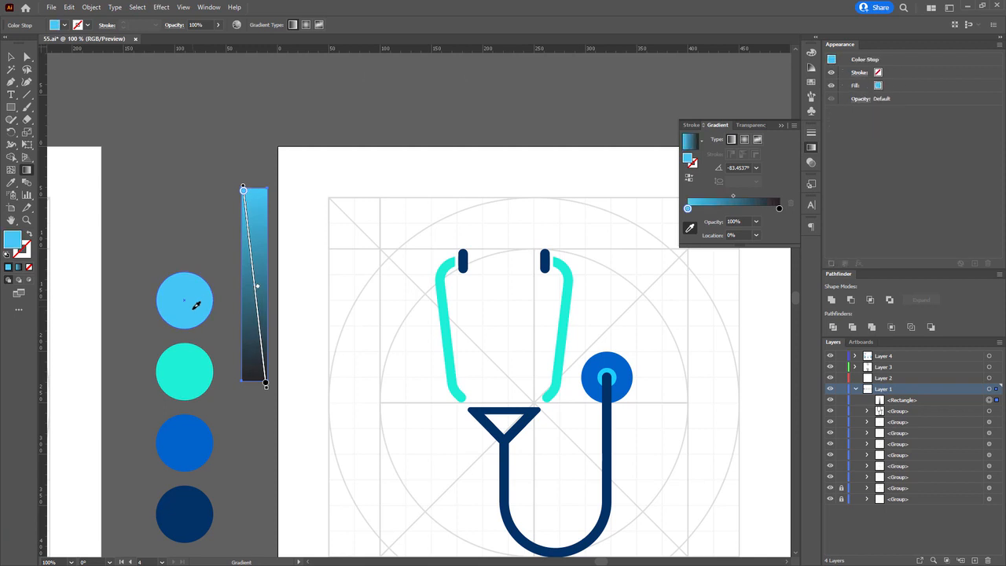
pyautogui.click(779, 209)
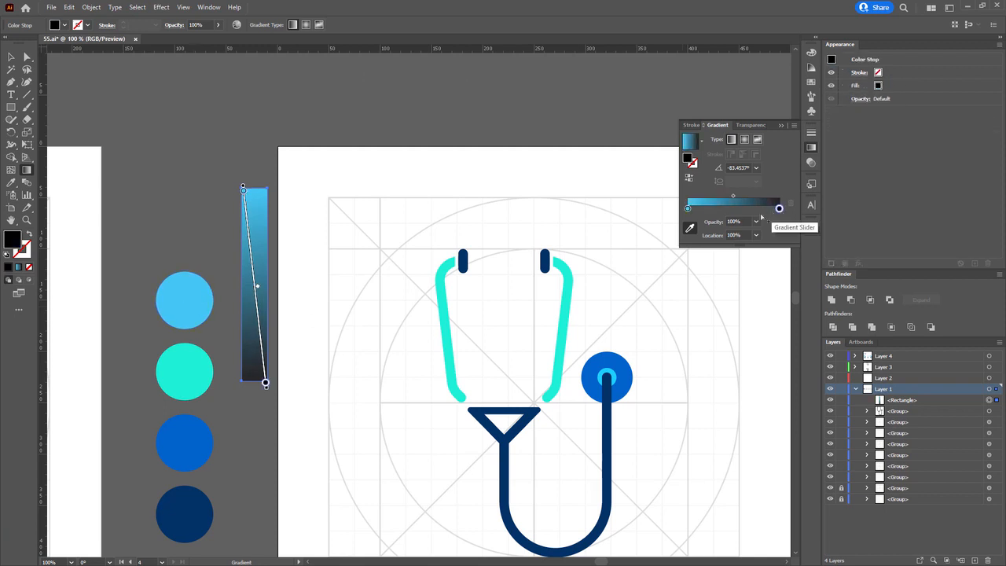
pyautogui.click(187, 363)
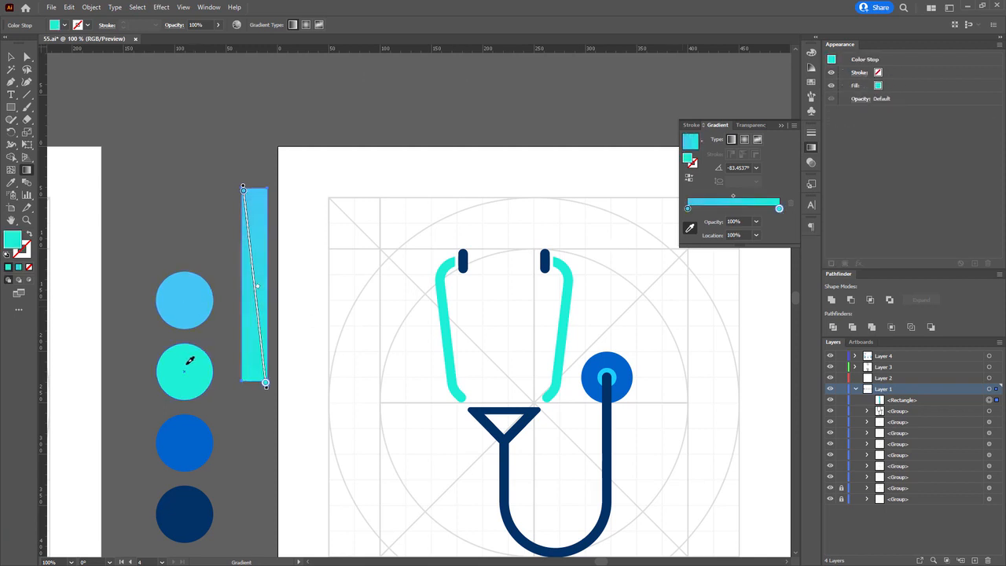
# Reverse the rectangle's gradient to run from turquoise to light blue, and deselect it.
pyautogui.click(690, 180)
pyautogui.press('v')
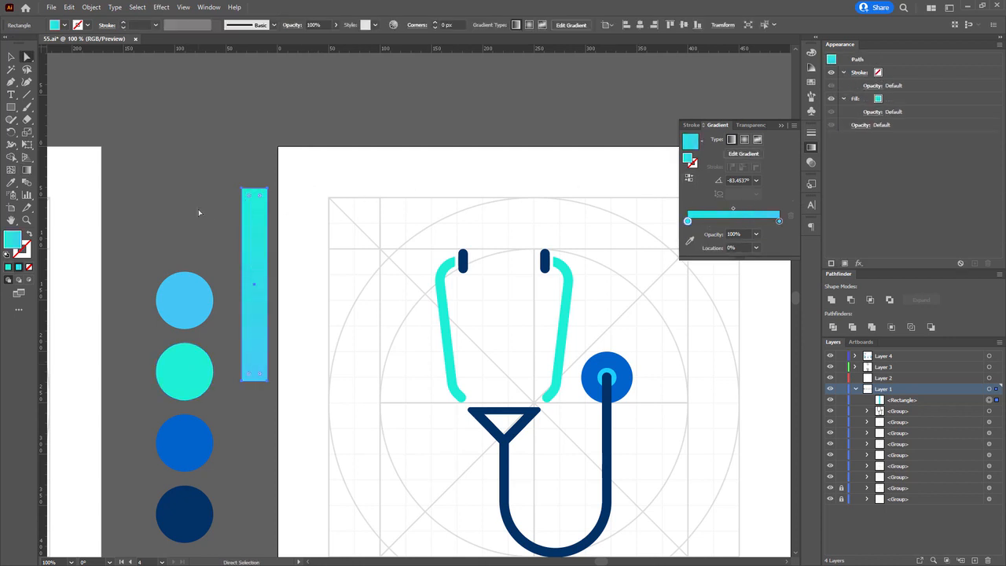
pyautogui.click(199, 212)
# Fill both slanted side tubes on the fourth artboard with the turquoise-to-light-blue gradient sampled from the rectangle.
pyautogui.moveTo(207, 227); pyautogui.dragTo(198, 203)
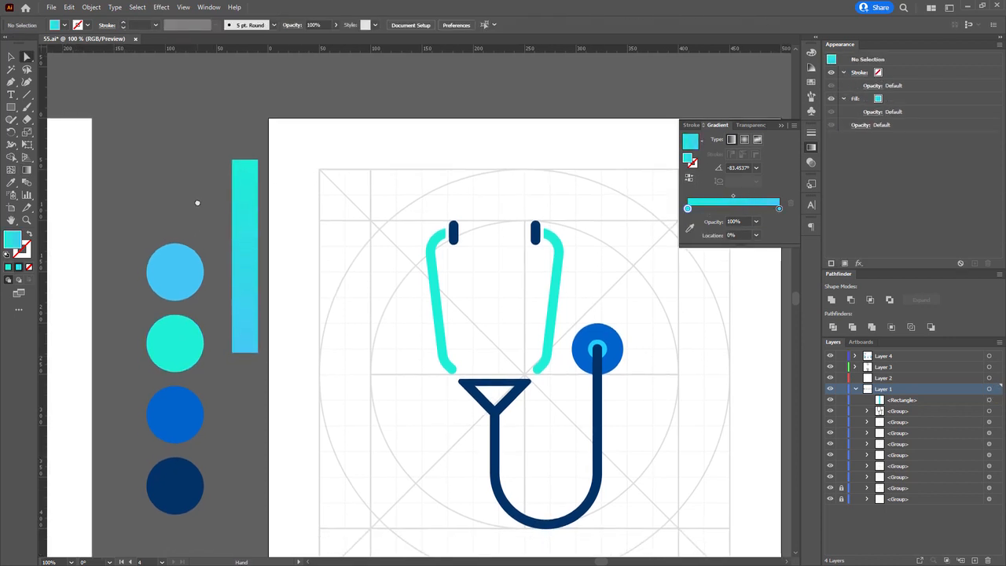
pyautogui.click(431, 264)
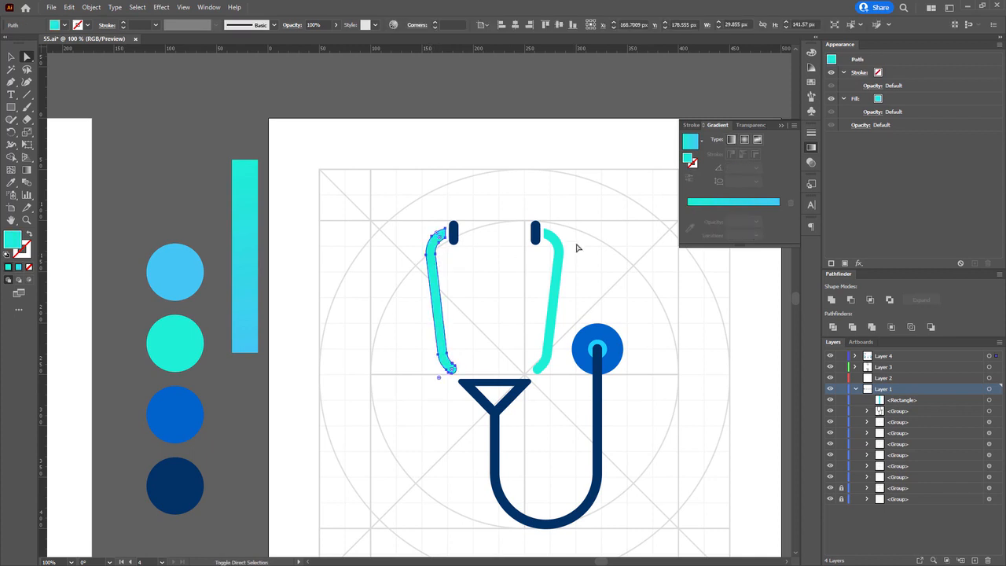
pyautogui.keyDown('shift'); pyautogui.click(555, 246); pyautogui.keyUp('shift')
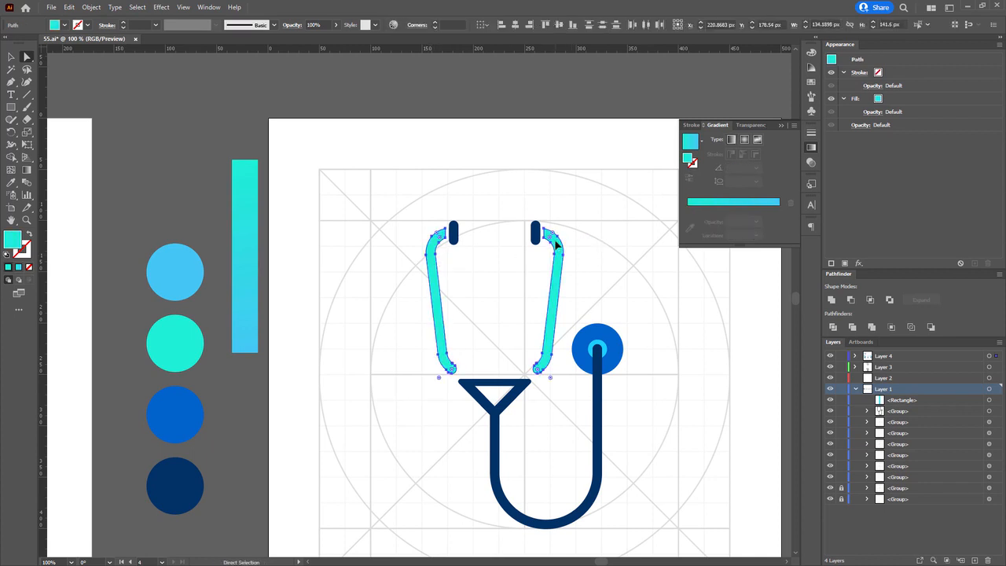
pyautogui.press('i')
pyautogui.click(249, 219)
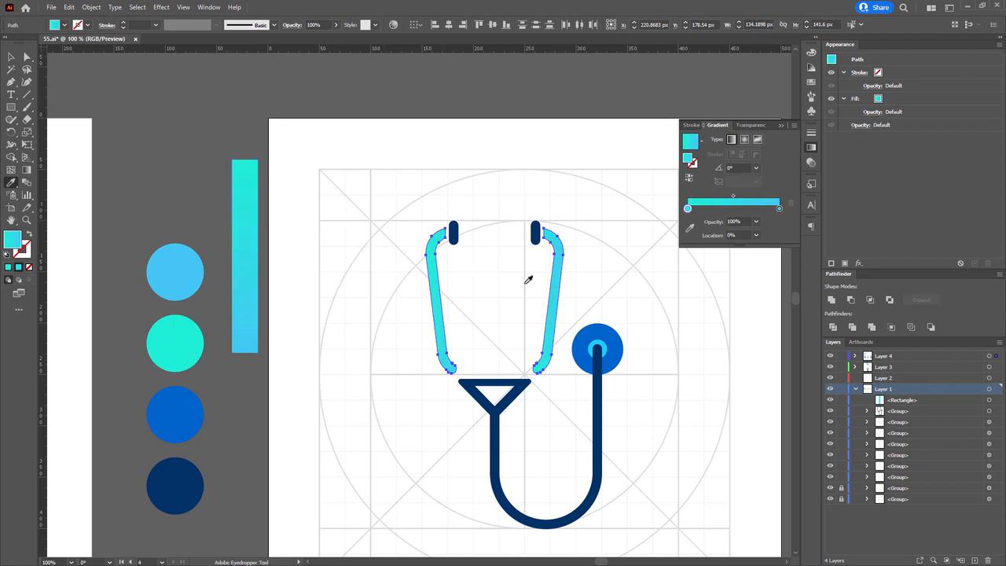
pyautogui.press('a')
pyautogui.click(498, 335)
pyautogui.moveTo(492, 338); pyautogui.dragTo(474, 325)
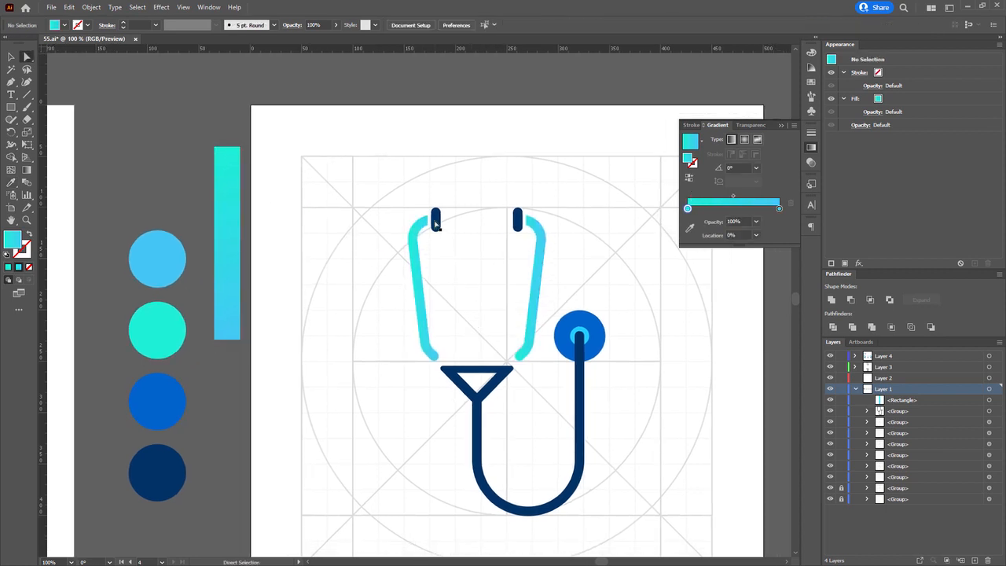
# Narrow the turquoise-to-light-blue gradient bar and place a copy of it alongside.
pyautogui.moveTo(268, 283); pyautogui.dragTo(296, 276)
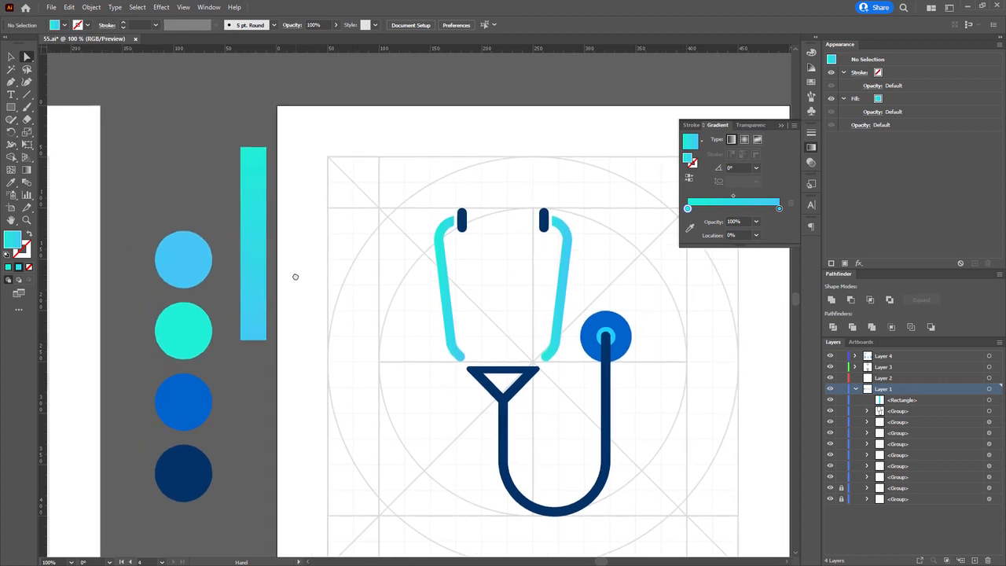
pyautogui.click(259, 252)
pyautogui.moveTo(266, 245)
pyautogui.mouseDown()
pyautogui.moveTo(234, 244)
pyautogui.moveTo(262, 245)
pyautogui.mouseUp()
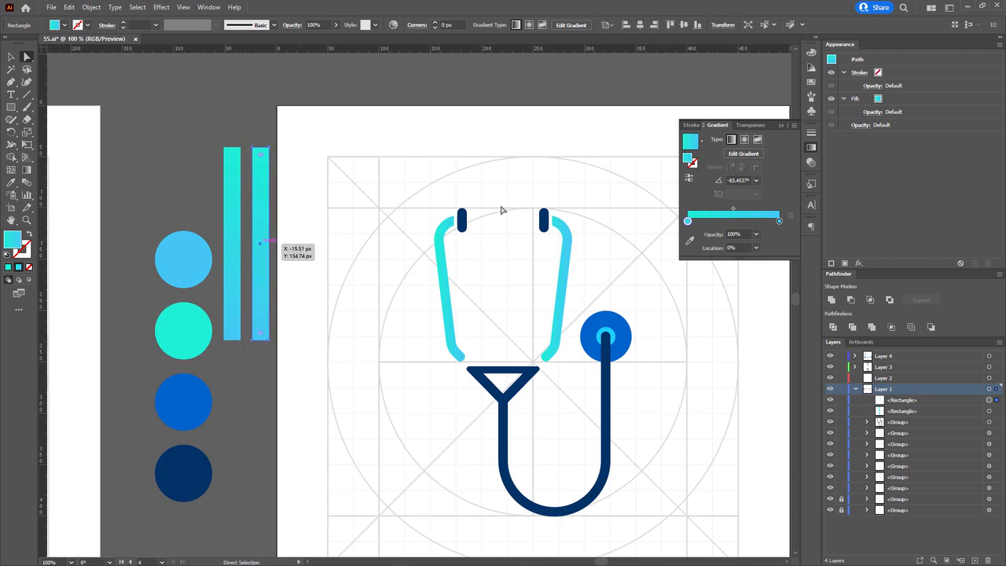
# Recolour the copied bar's gradient with the third swatch's blue at the start and the fourth swatch's navy at the end.
pyautogui.click(690, 241)
pyautogui.click(176, 399)
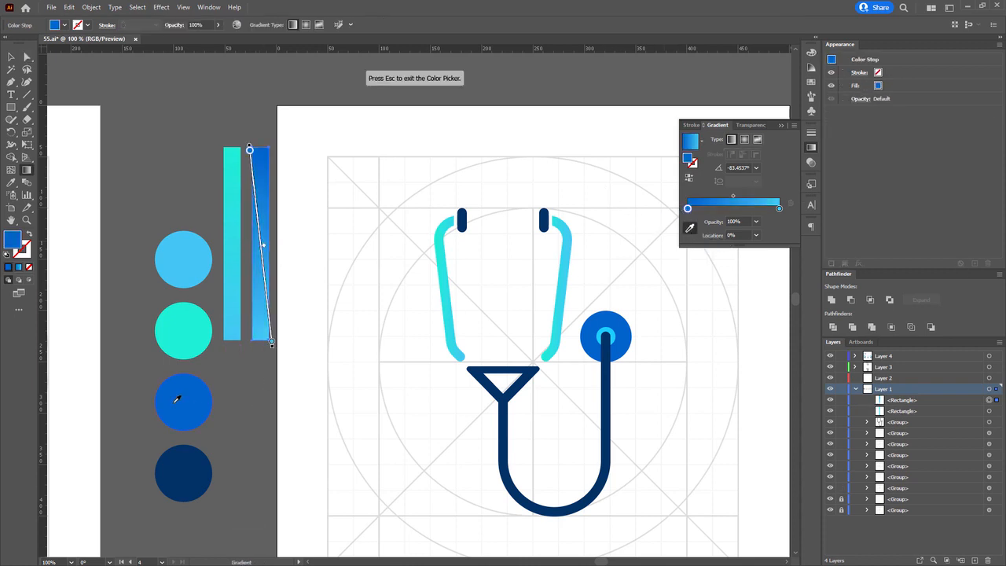
pyautogui.moveTo(779, 209); pyautogui.dragTo(777, 209)
pyautogui.click(779, 209)
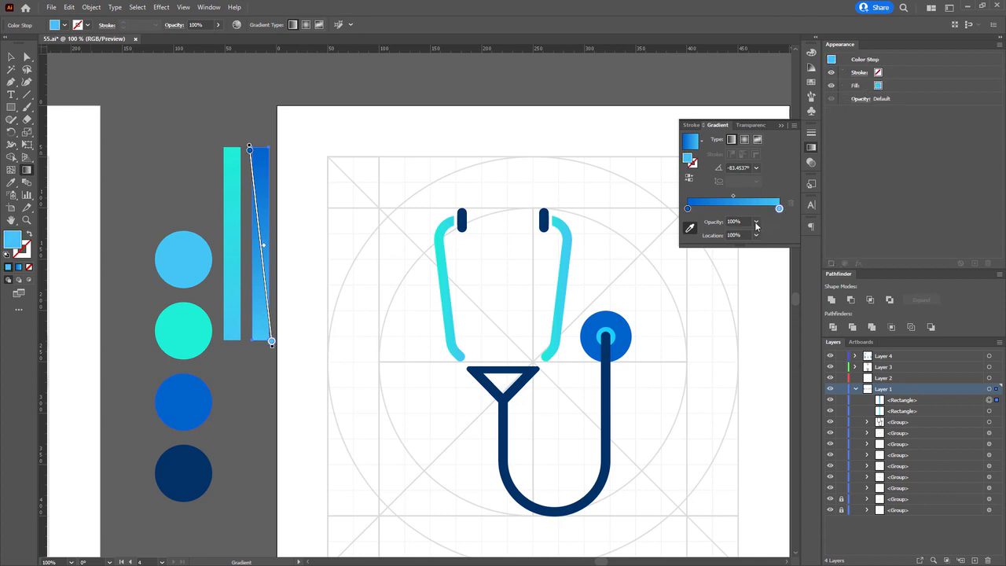
pyautogui.click(201, 469)
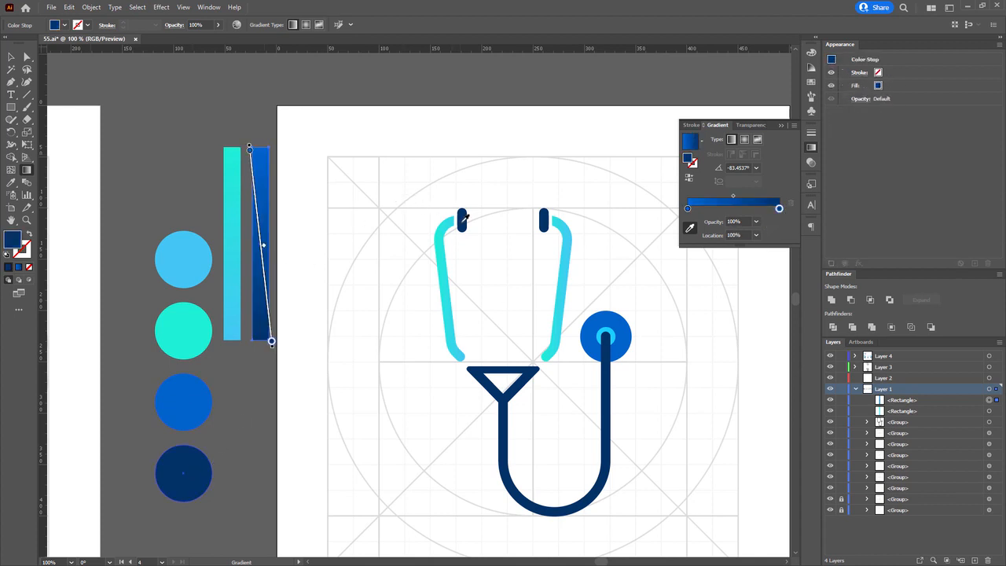
# Fill both ear tips on the fourth artboard with the blue-to-navy gradient sampled from the second bar.
pyautogui.moveTo(433, 228); pyautogui.dragTo(339, 251)
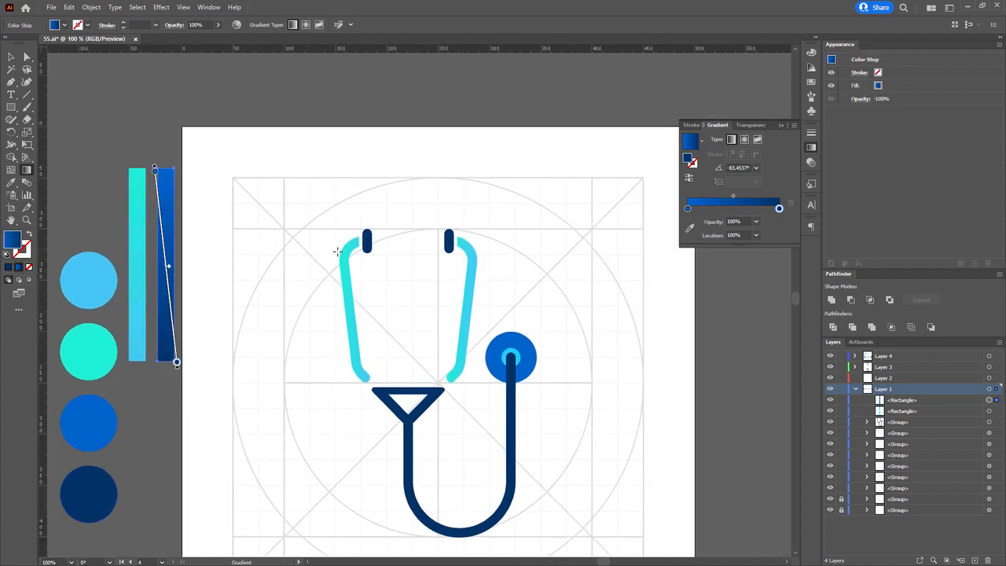
pyautogui.scroll(4, 343, 251)
pyautogui.press('a')
pyautogui.click(432, 223)
pyautogui.moveTo(471, 243); pyautogui.dragTo(153, 264)
pyautogui.keyDown('shift'); pyautogui.click(448, 233); pyautogui.keyUp('shift')
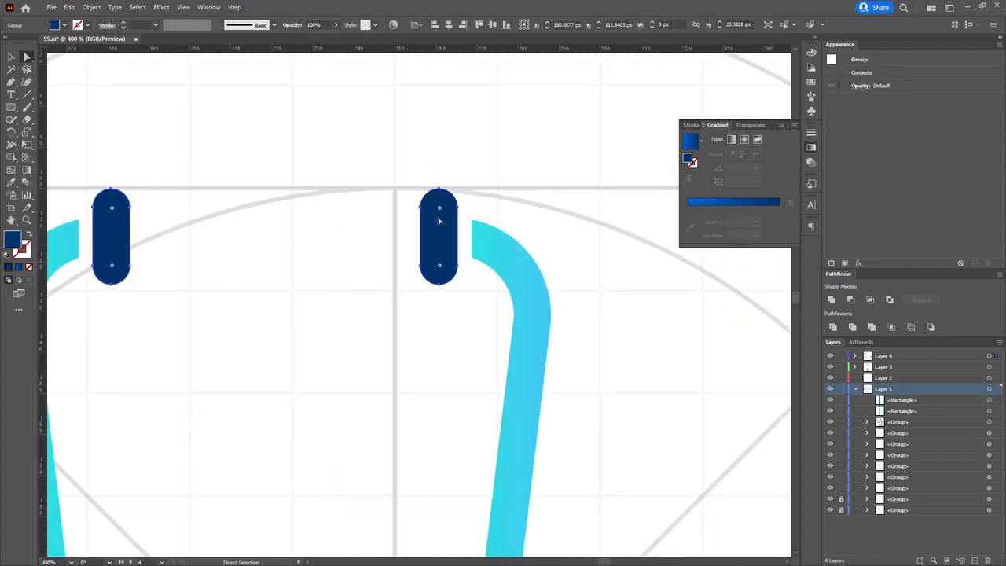
pyautogui.scroll(-1, 437, 220)
pyautogui.moveTo(313, 228); pyautogui.dragTo(751, 290)
pyautogui.scroll(-1, 433, 257)
pyautogui.moveTo(413, 248); pyautogui.dragTo(385, 242)
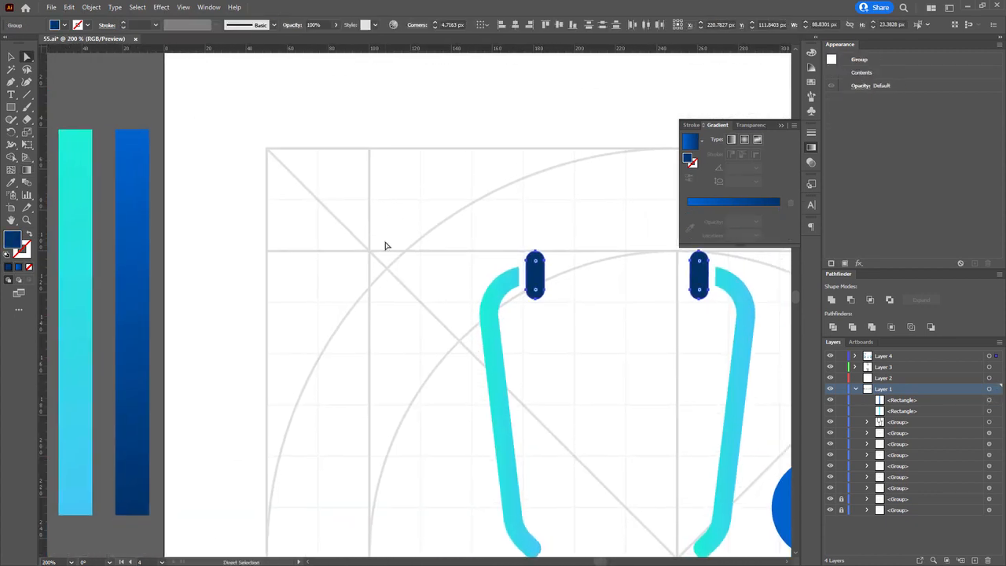
pyautogui.click(133, 224)
pyautogui.scroll(3, 448, 265)
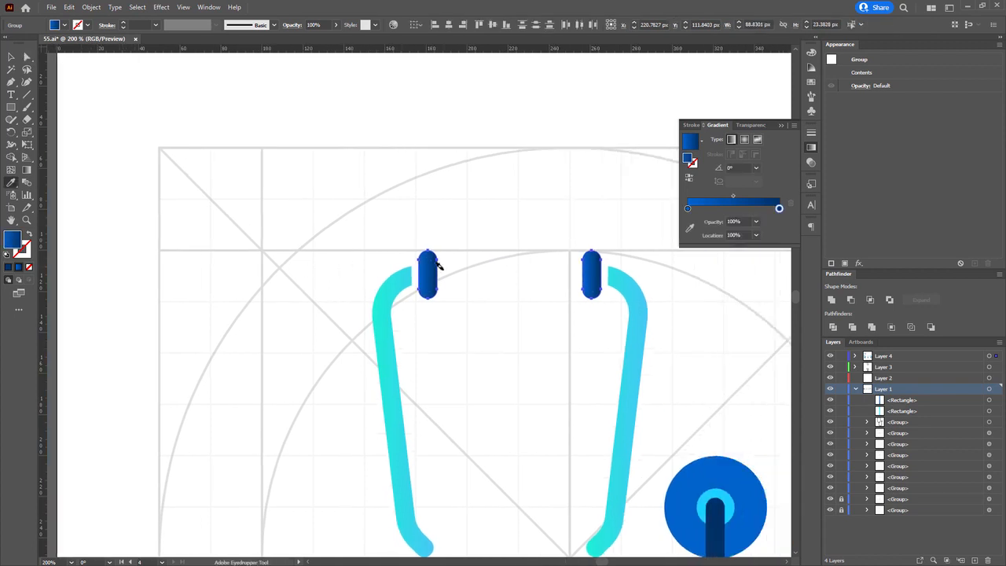
# Reverse the blue-to-navy gradient on the ear tips of the fourth artboard's stethoscope.
pyautogui.hscroll(4, 364, 277)
pyautogui.press('a')
pyautogui.click(573, 275)
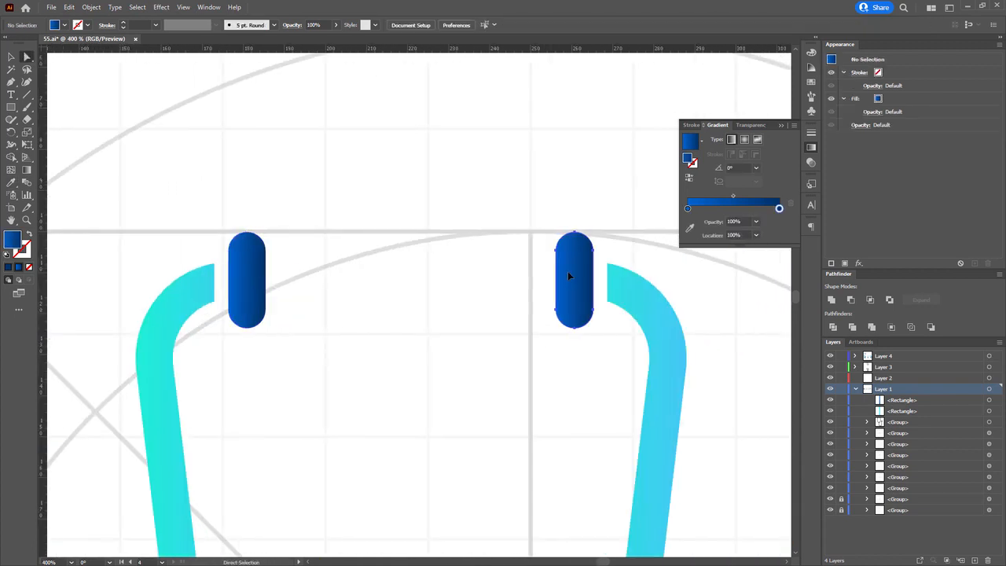
pyautogui.click(690, 182)
pyautogui.click(590, 205)
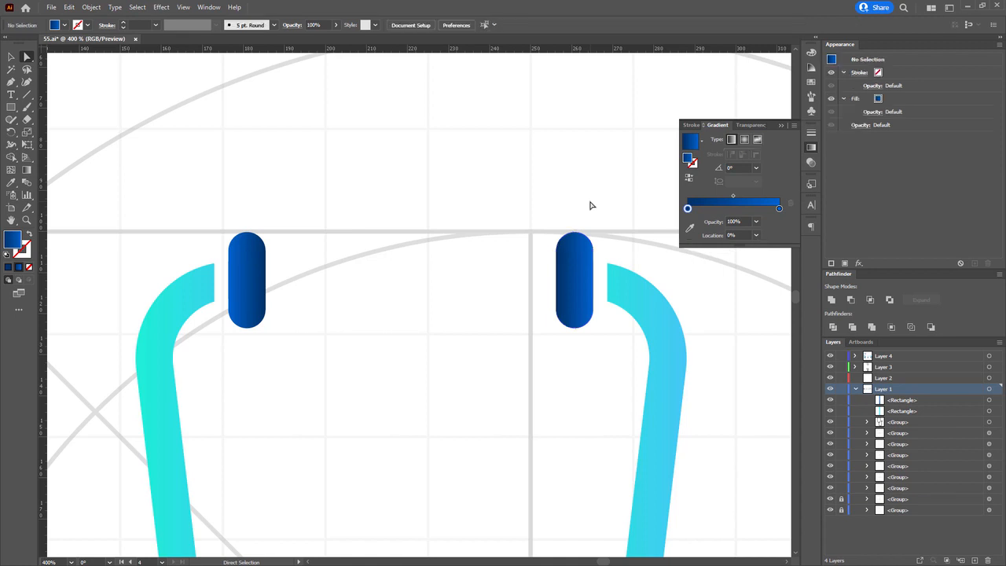
# Fill the triangular connector on the fourth artboard with the turquoise-to-light-blue gradient sampled from the bar.
pyautogui.moveTo(590, 205); pyautogui.dragTo(516, 168)
pyautogui.scroll(-3, 517, 168)
pyautogui.scroll(-2, 449, 240)
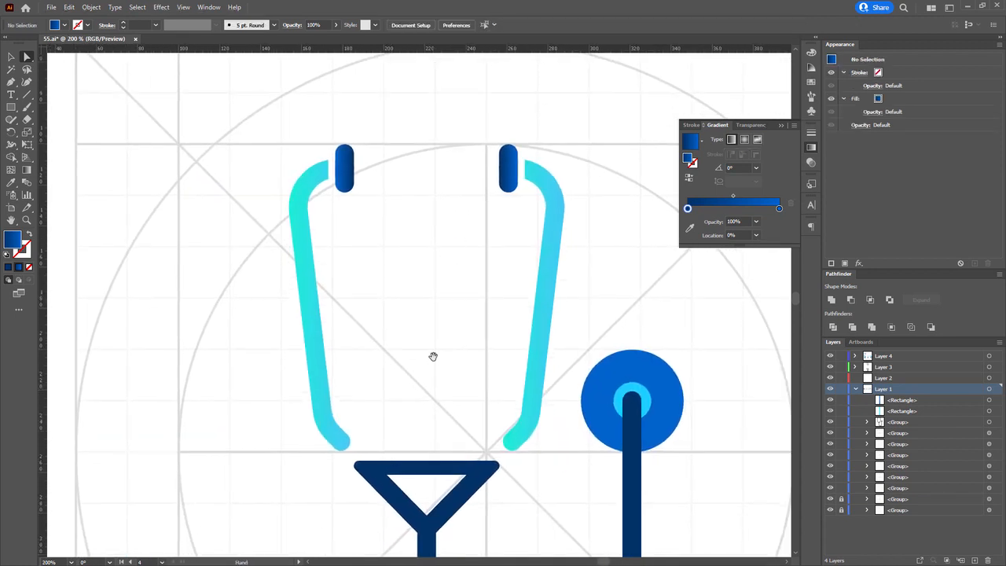
pyautogui.moveTo(433, 356); pyautogui.dragTo(427, 241)
pyautogui.click(459, 385)
pyautogui.scroll(-3, 459, 385)
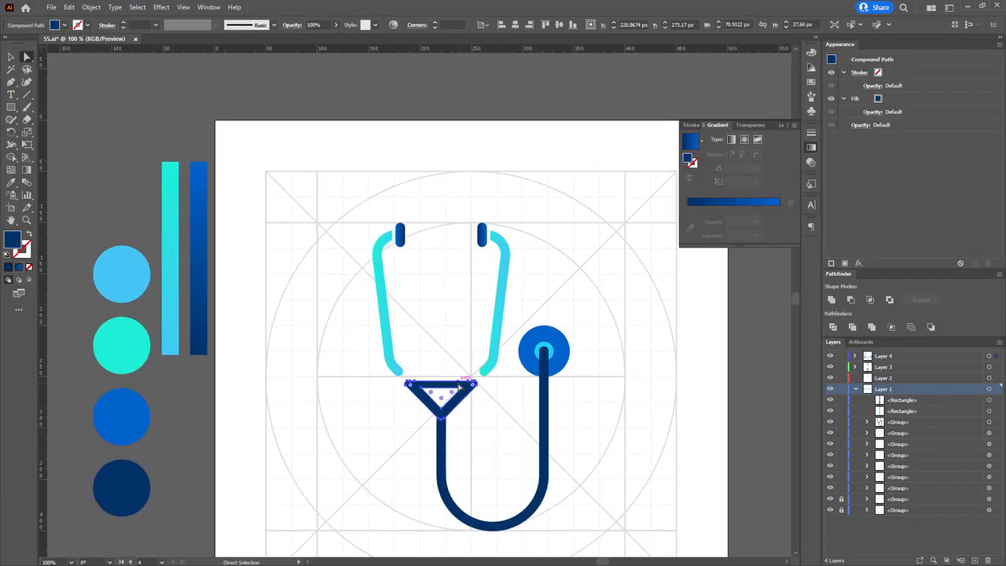
pyautogui.press('i')
pyautogui.click(173, 292)
# Copy the turquoise-to-light-blue bar alongside and set the copy's end colour to the third swatch's blue.
pyautogui.moveTo(176, 291); pyautogui.dragTo(273, 285)
pyautogui.press('a')
pyautogui.moveTo(219, 481); pyautogui.dragTo(183, 481)
pyautogui.moveTo(267, 307); pyautogui.dragTo(235, 306)
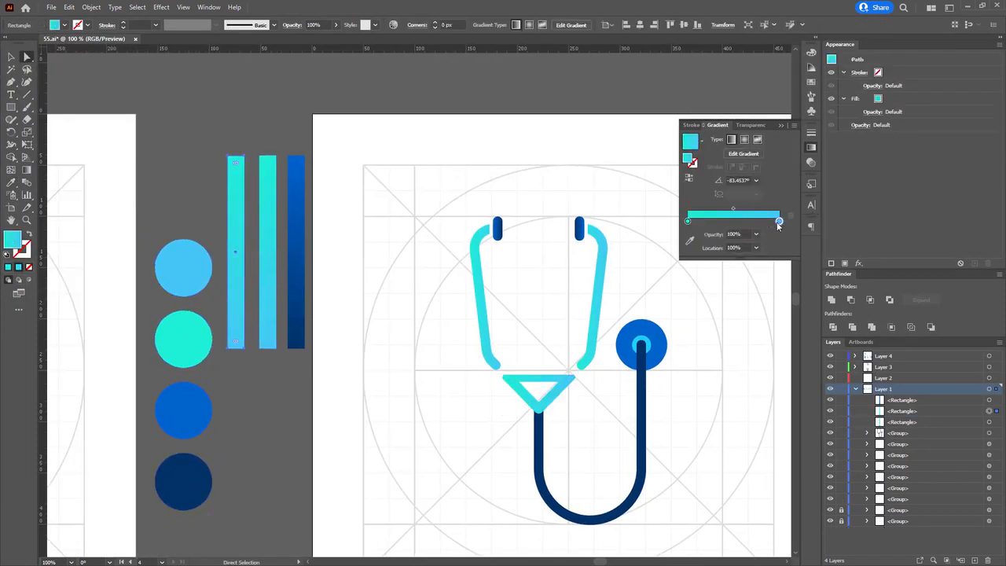
pyautogui.click(689, 240)
pyautogui.click(184, 409)
pyautogui.press('a')
pyautogui.click(262, 383)
# Fill the triangular connector with the new bar's turquoise-to-blue gradient, make it radial and reverse its colours.
pyautogui.scroll(3, 524, 393)
pyautogui.click(521, 399)
pyautogui.scroll(-3, 521, 397)
pyautogui.press('i')
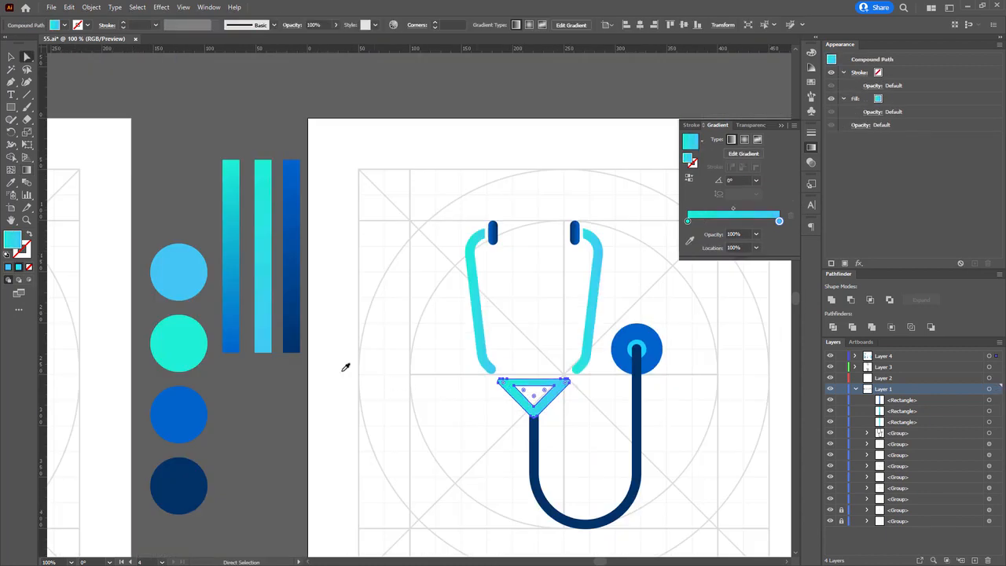
pyautogui.click(232, 341)
pyautogui.scroll(3, 542, 415)
pyautogui.click(744, 140)
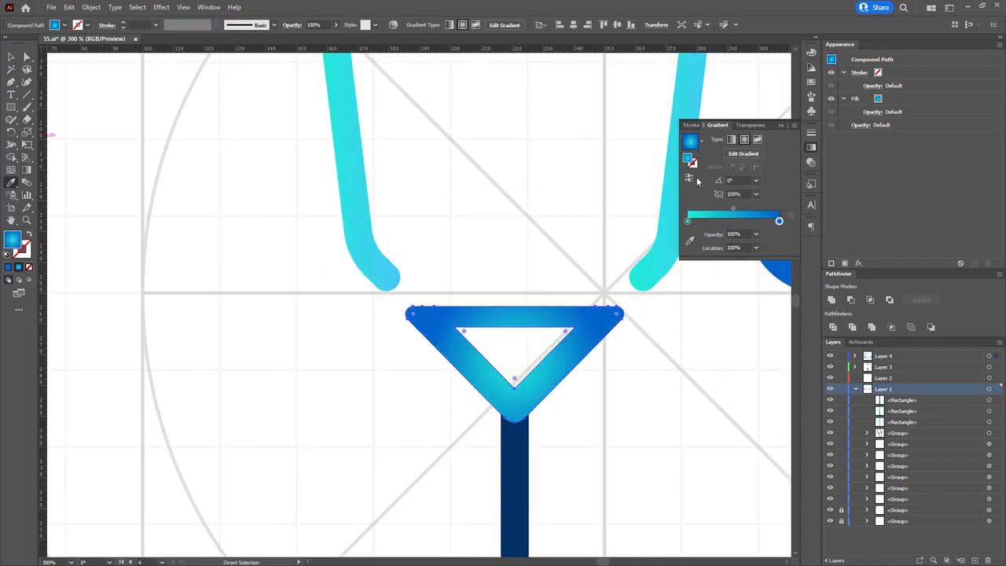
pyautogui.click(689, 178)
# Redirect the connector's radial gradient to 90°, moving its blue centre to the lower tip and spreading turquoise towards the upper edge.
pyautogui.moveTo(507, 251); pyautogui.dragTo(471, 298)
pyautogui.press('g')
pyautogui.moveTo(571, 411)
pyautogui.mouseDown()
pyautogui.moveTo(601, 412)
pyautogui.moveTo(503, 240)
pyautogui.mouseUp()
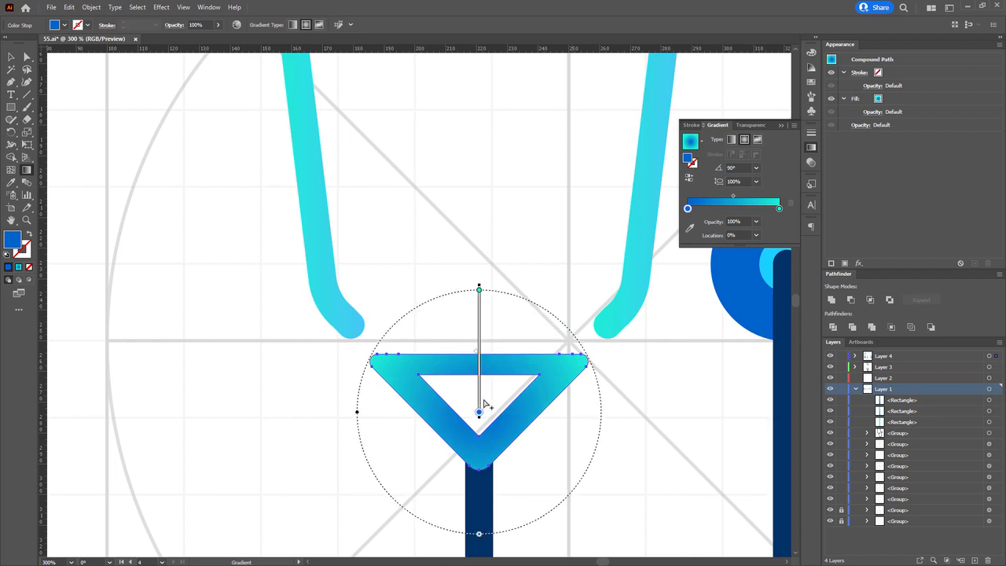
pyautogui.moveTo(480, 410); pyautogui.dragTo(479, 465)
pyautogui.moveTo(479, 343); pyautogui.dragTo(460, 242)
pyautogui.moveTo(461, 320); pyautogui.dragTo(460, 303)
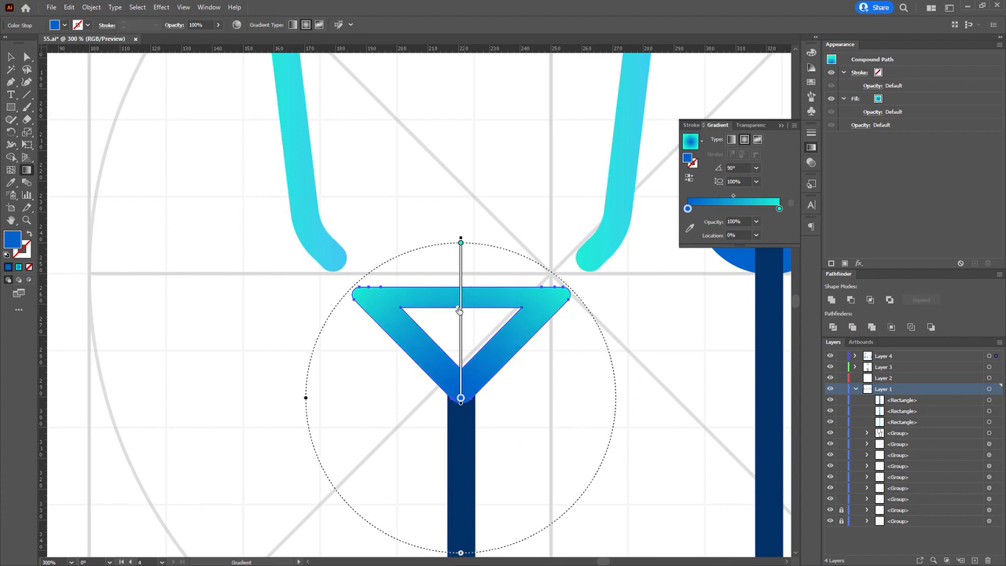
# Fill the U-shaped tube with the solid blue sampled from the third swatch.
pyautogui.press('a')
pyautogui.click(450, 343)
pyautogui.scroll(-1, 450, 344)
pyautogui.moveTo(449, 343); pyautogui.dragTo(404, 269)
pyautogui.click(413, 323)
pyautogui.moveTo(413, 323); pyautogui.dragTo(386, 328)
pyautogui.scroll(-1, 427, 353)
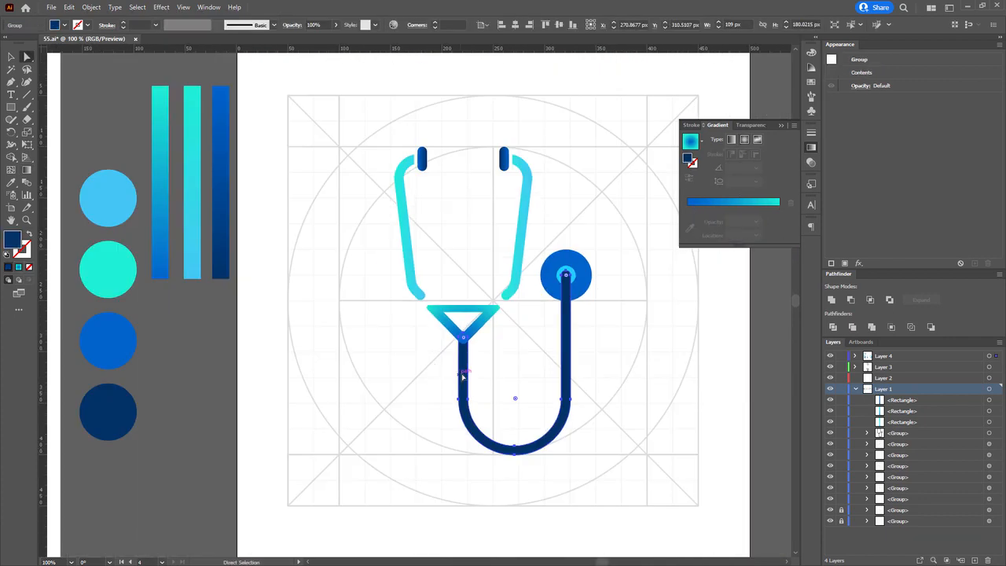
pyautogui.scroll(2, 465, 340)
pyautogui.hscroll(-3, 539, 359)
pyautogui.scroll(-1, 463, 362)
pyautogui.press('i')
pyautogui.click(79, 344)
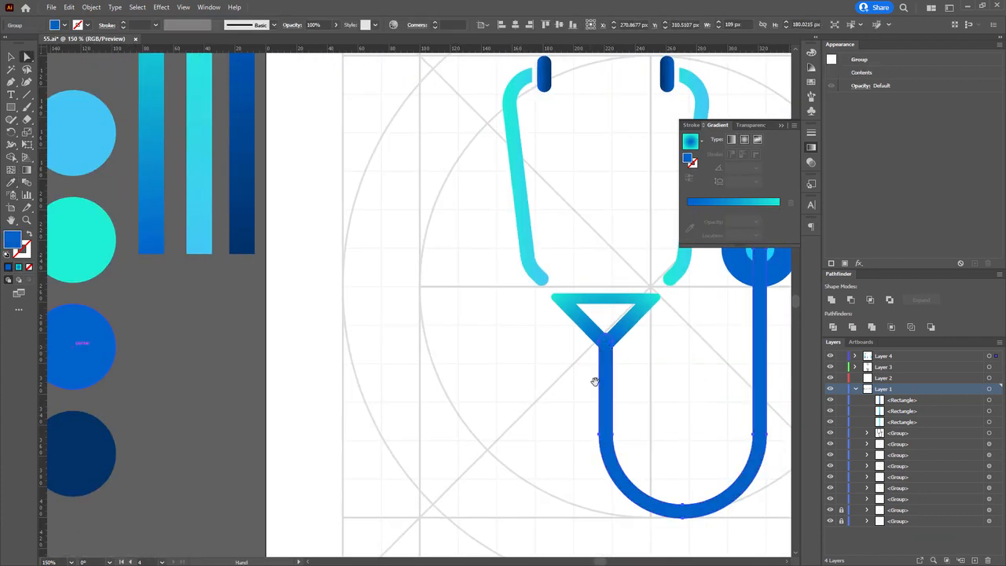
# Place copies of the turquoise-to-blue and blue-to-navy gradient bars side by side beyond the artboard's right edge.
pyautogui.click(592, 380)
pyautogui.moveTo(693, 368); pyautogui.dragTo(615, 368)
pyautogui.moveTo(689, 277); pyautogui.dragTo(531, 325)
pyautogui.scroll(3, 593, 295)
pyautogui.click(530, 324)
pyautogui.scroll(-6, 530, 324)
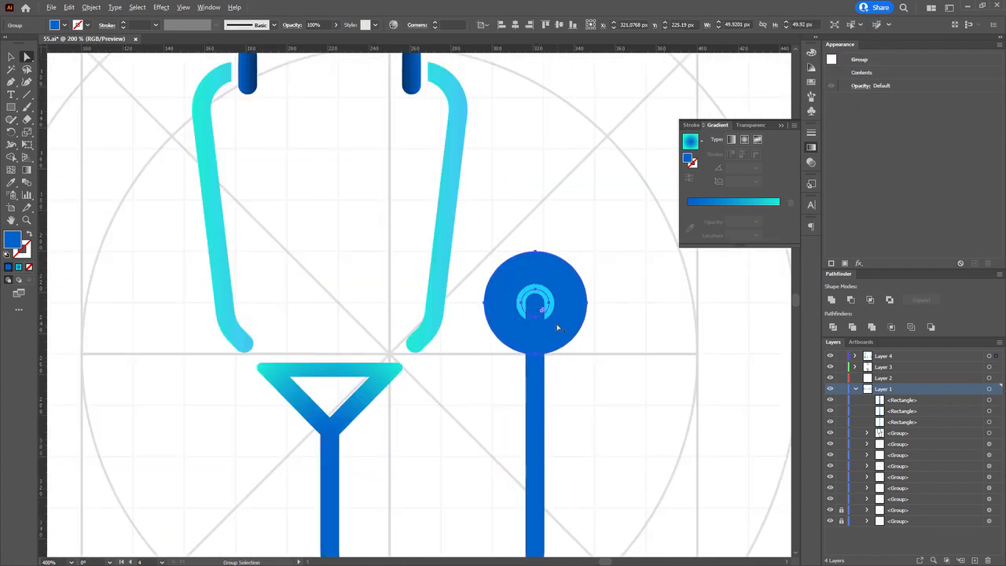
pyautogui.click(169, 292)
pyautogui.moveTo(218, 281); pyautogui.dragTo(610, 494)
pyautogui.keyDown('shift'); pyautogui.click(177, 318); pyautogui.keyUp('shift')
pyautogui.click(756, 319)
pyautogui.scroll(-3, 795, 316)
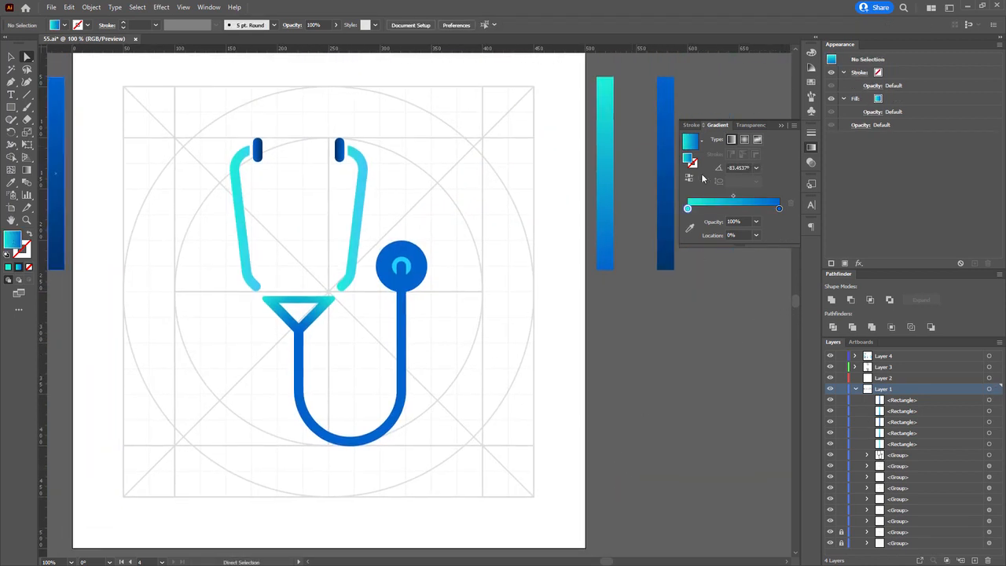
pyautogui.moveTo(668, 197); pyautogui.dragTo(633, 196)
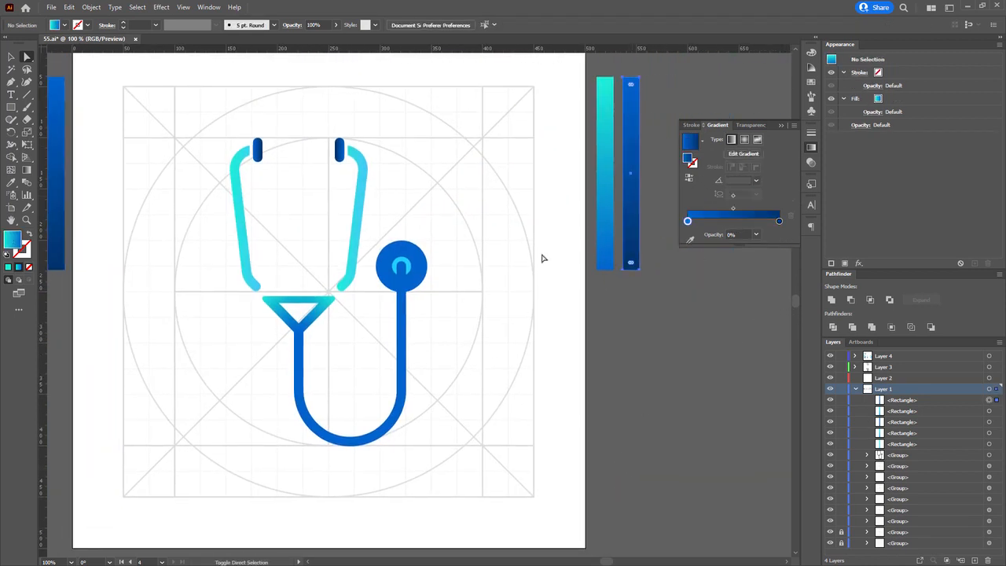
# Fill the large chestpiece disc with the blue-to-navy gradient sampled from the copied bar and make it radial.
pyautogui.scroll(2, 430, 258)
pyautogui.moveTo(428, 262); pyautogui.dragTo(294, 315)
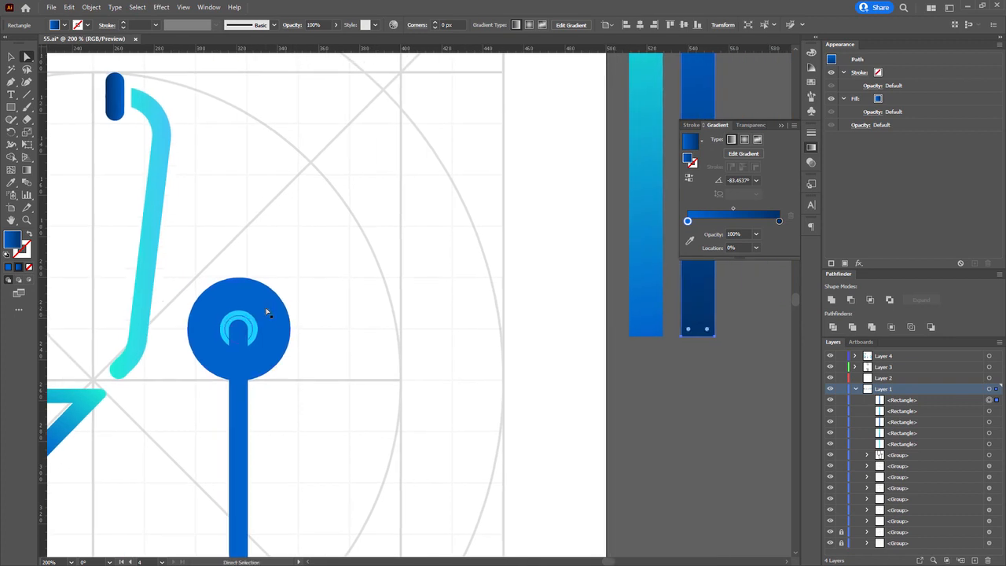
pyautogui.click(266, 312)
pyautogui.scroll(-3, 267, 314)
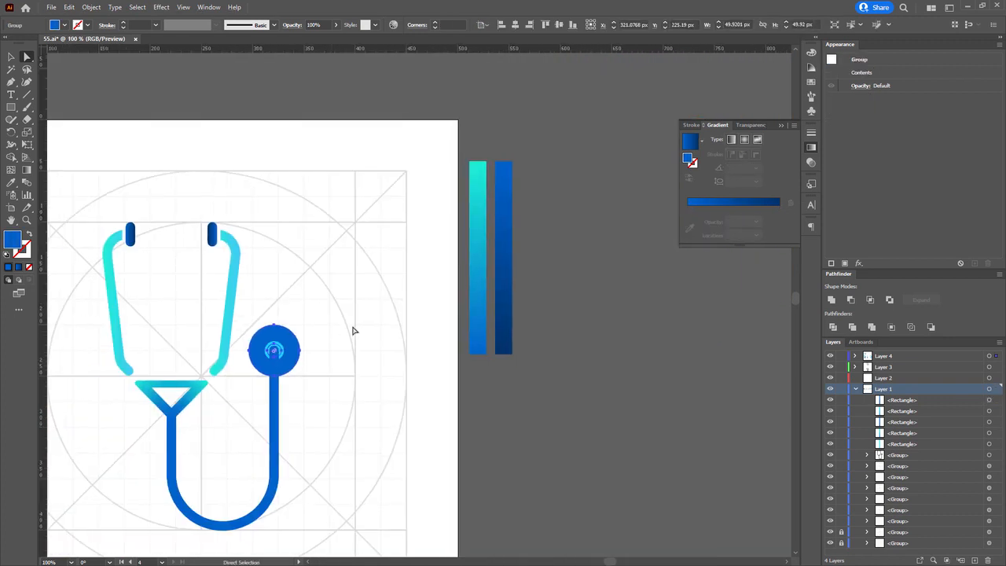
pyautogui.press('i')
pyautogui.click(506, 307)
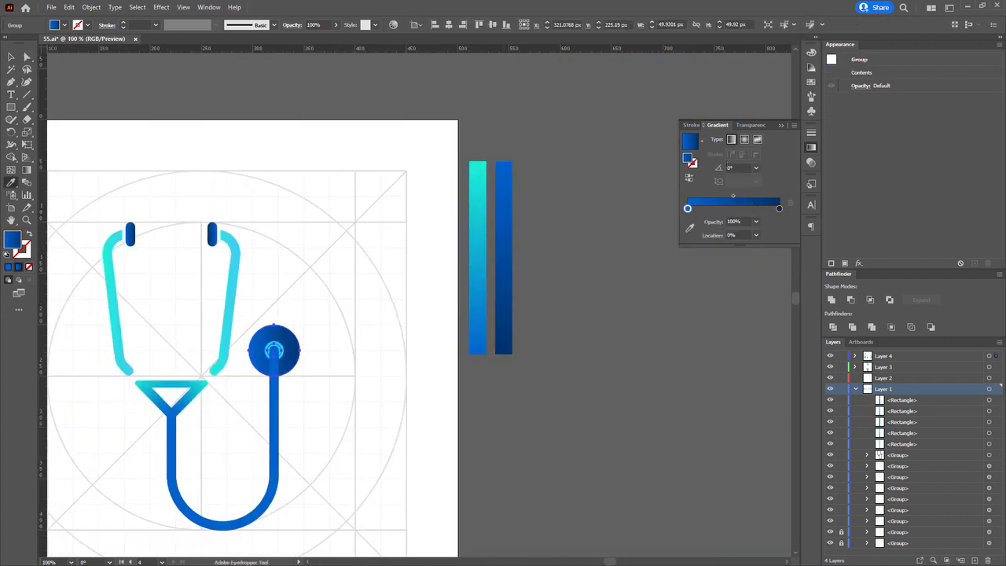
pyautogui.click(743, 141)
pyautogui.scroll(4, 277, 342)
# Fill the chestpiece's inner circle with the turquoise-to-blue gradient sampled from the bar, make it radial and reverse its colours.
pyautogui.press('a')
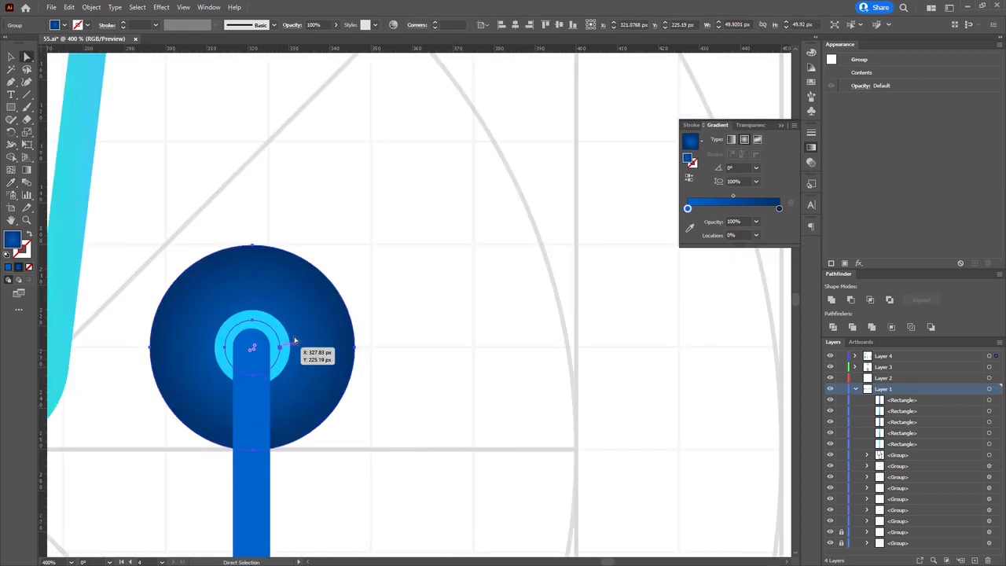
pyautogui.click(282, 336)
pyautogui.scroll(-3, 281, 337)
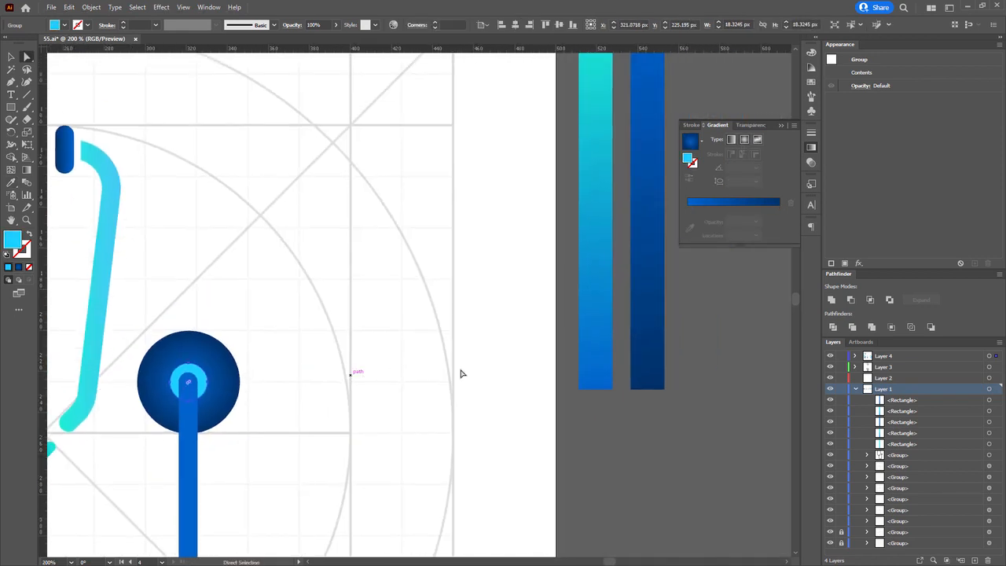
pyautogui.press('i')
pyautogui.click(600, 343)
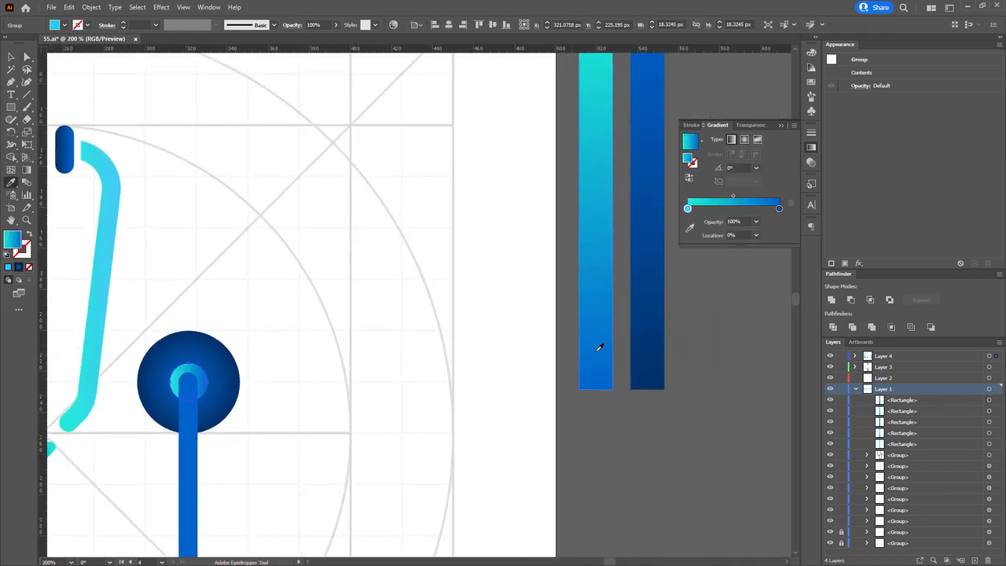
pyautogui.click(745, 140)
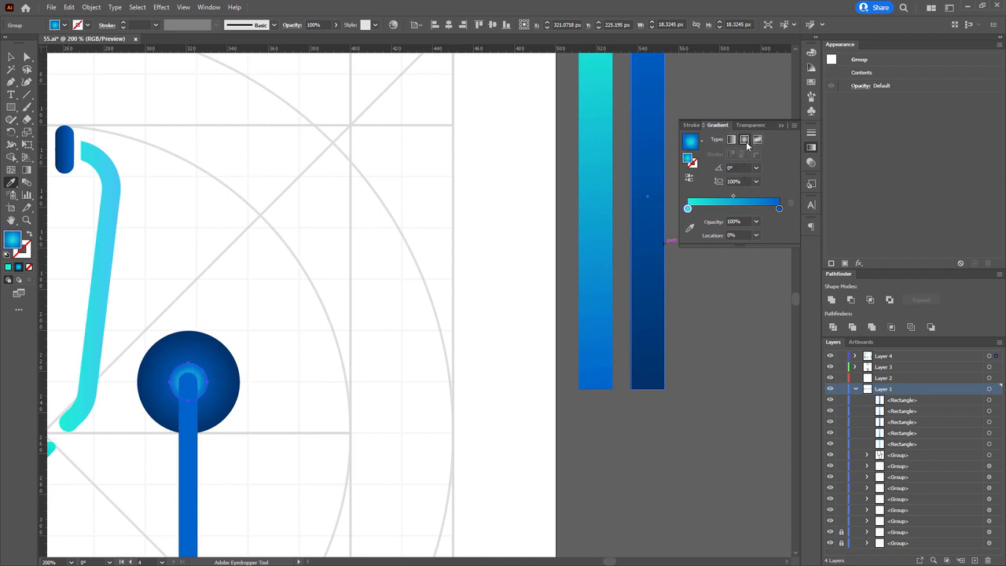
pyautogui.click(691, 180)
pyautogui.click(720, 335)
# Adjust the inner circle's radial gradient with extra blue and turquoise stops, placing the second blue stop at 37.7649%.
pyautogui.moveTo(418, 374); pyautogui.dragTo(576, 242)
pyautogui.scroll(3, 392, 230)
pyautogui.click(378, 229)
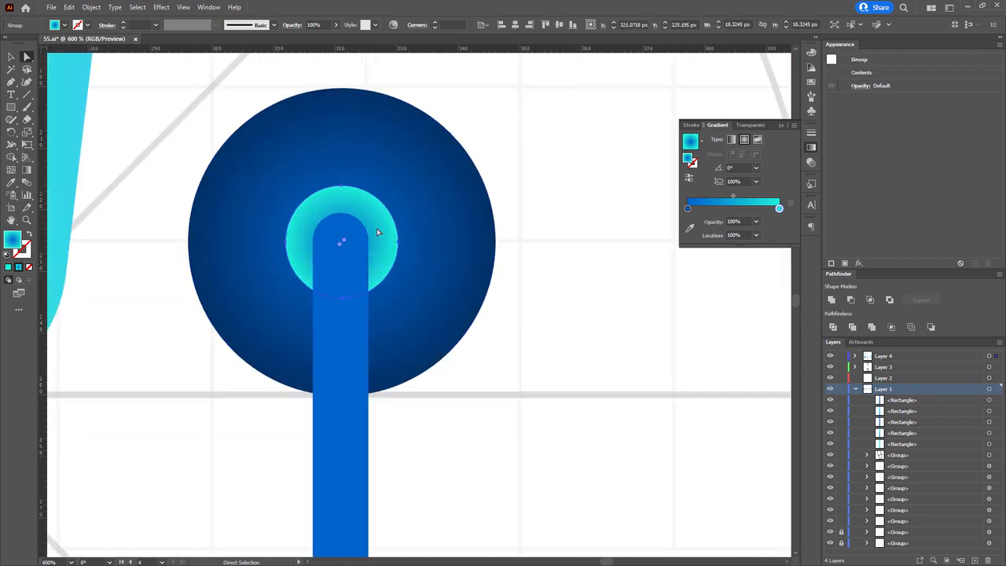
pyautogui.press('g')
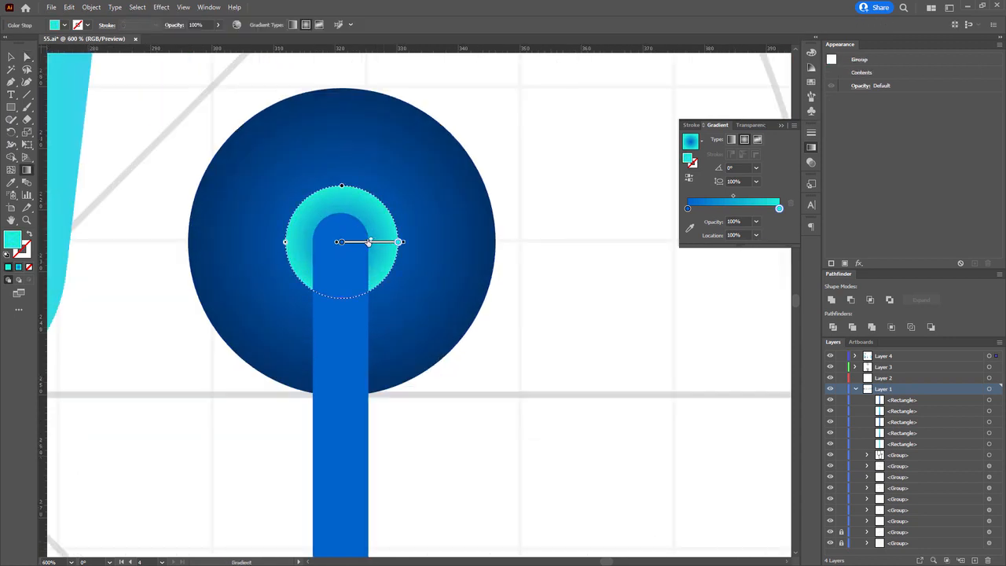
pyautogui.moveTo(368, 242)
pyautogui.mouseDown()
pyautogui.moveTo(349, 242)
pyautogui.moveTo(375, 237)
pyautogui.mouseUp()
pyautogui.moveTo(396, 243)
pyautogui.mouseDown()
pyautogui.moveTo(341, 241)
pyautogui.moveTo(362, 241)
pyautogui.mouseUp()
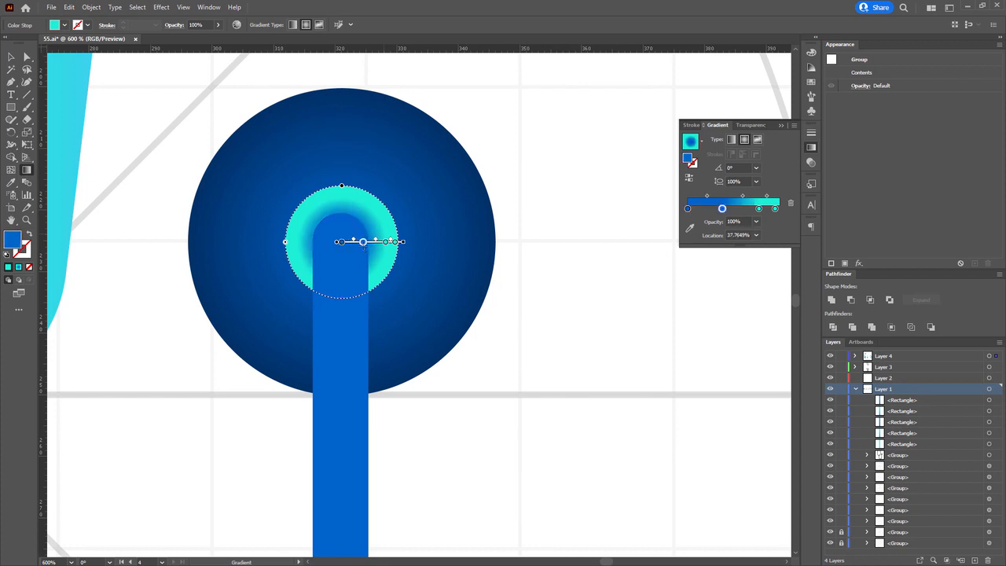
pyautogui.scroll(-2, 433, 278)
pyautogui.press('a')
pyautogui.click(495, 301)
pyautogui.scroll(-2, 496, 301)
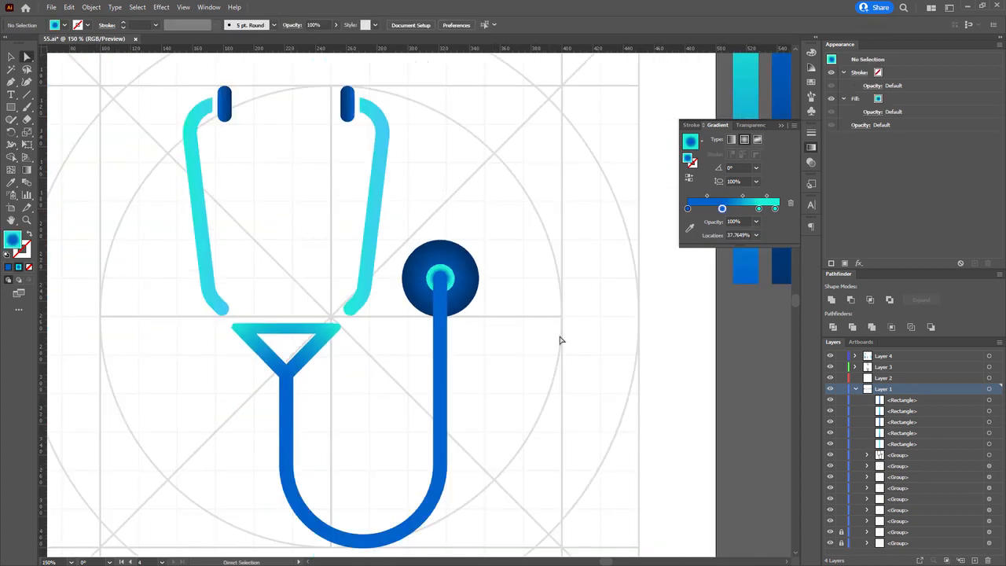
pyautogui.moveTo(730, 353); pyautogui.dragTo(637, 336)
pyautogui.scroll(-1, 694, 365)
pyautogui.moveTo(414, 257); pyautogui.dragTo(445, 242)
pyautogui.scroll(2, 437, 287)
pyautogui.scroll(-2, 474, 278)
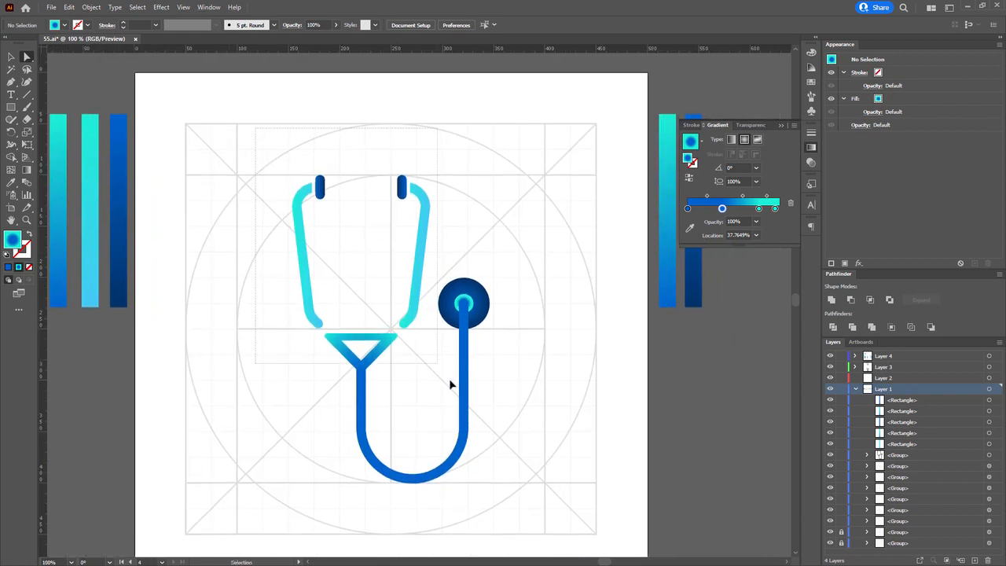
pyautogui.moveTo(450, 384); pyautogui.dragTo(526, 495)
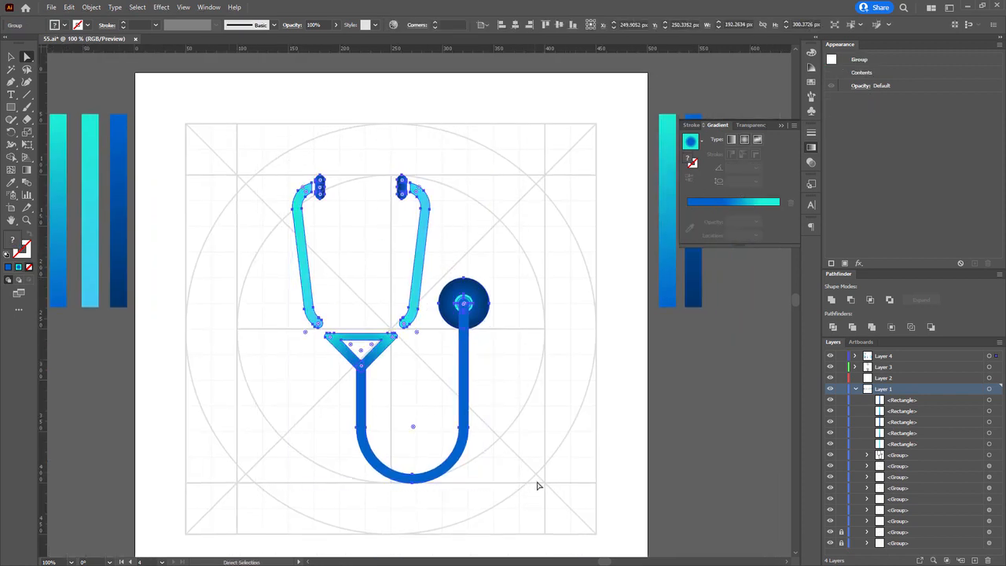
pyautogui.click(664, 446)
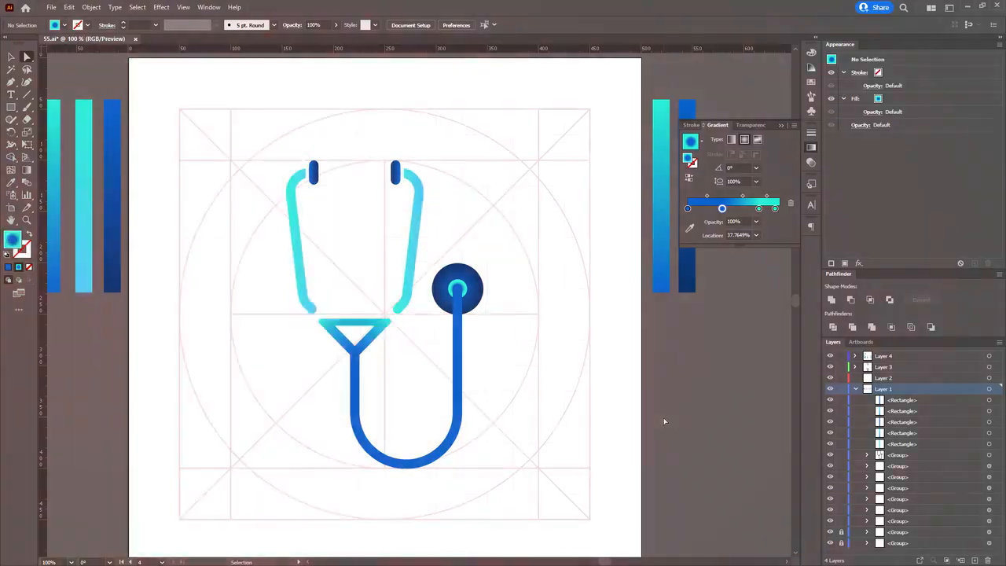